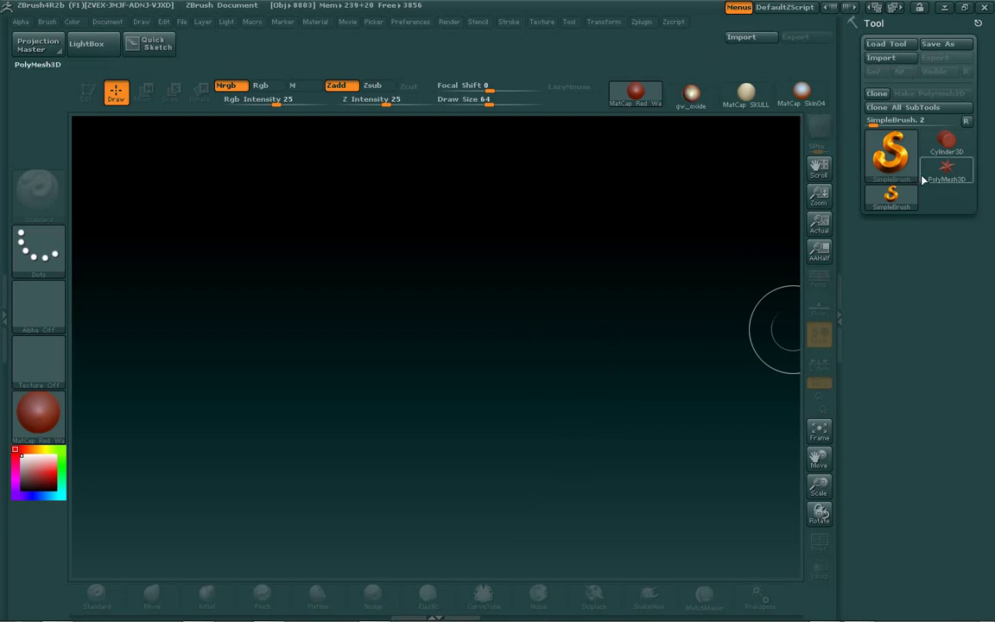
Import the mesh VDSkirt.obj from the Desktop folder.
{"action": "mouse_move", "coordinate": [921, 176]}
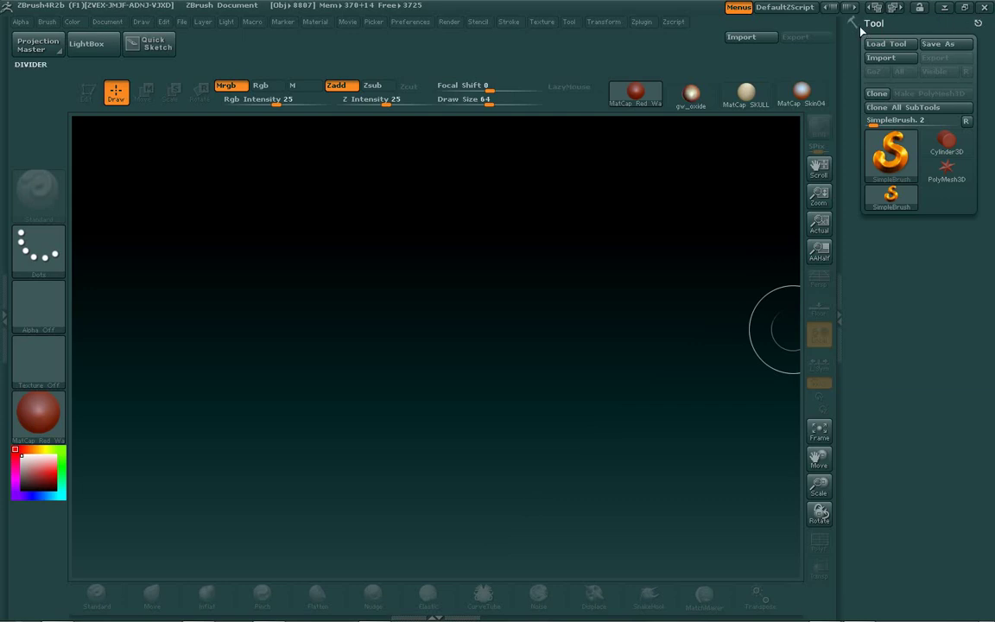
{"action": "left_click", "coordinate": [572, 24]}
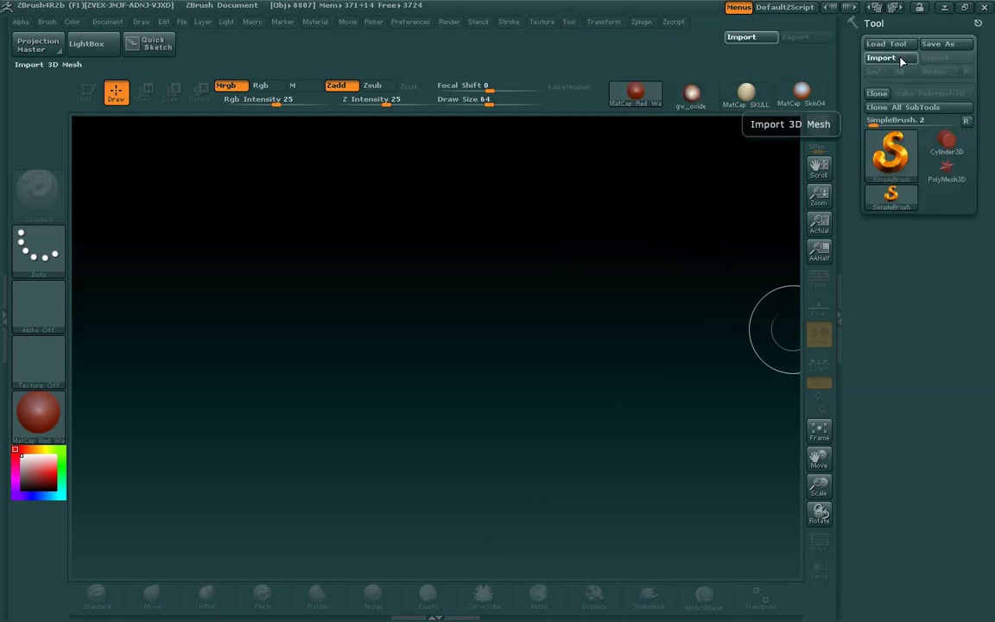
{"action": "left_click", "coordinate": [901, 61]}
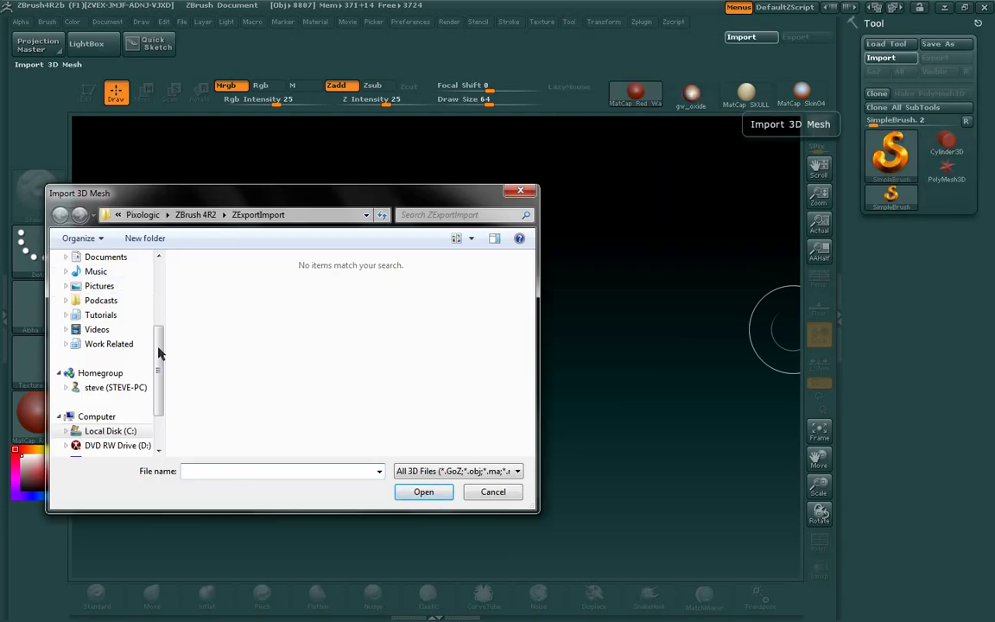
{"action": "left_click_drag", "start_coordinate": [158, 366], "coordinate": [164, 282]}
{"action": "left_click", "coordinate": [100, 277]}
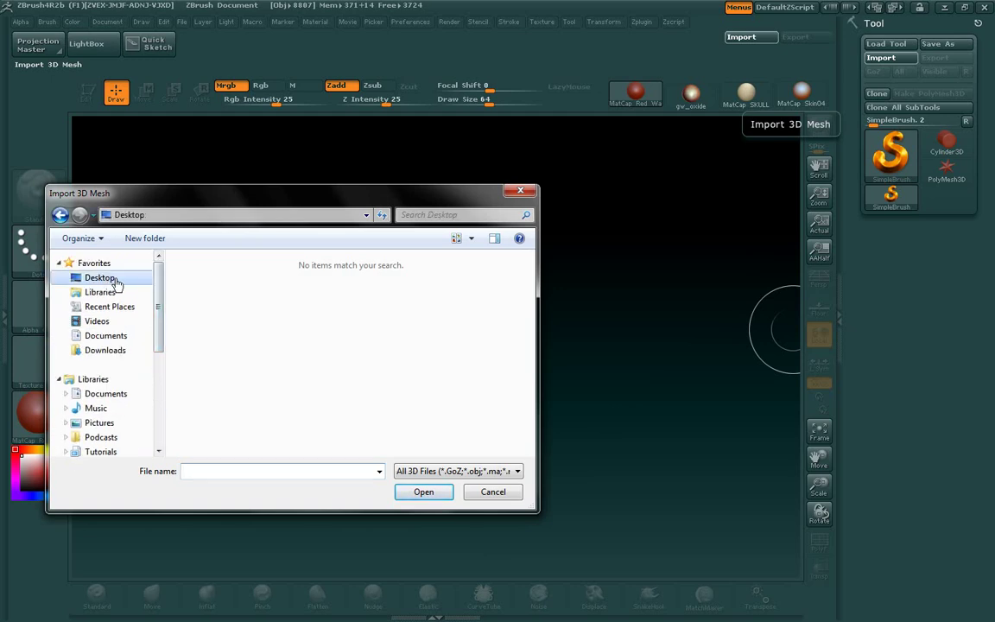
{"action": "scroll", "coordinate": [506, 306], "scroll_direction": "down", "scroll_amount": 10}
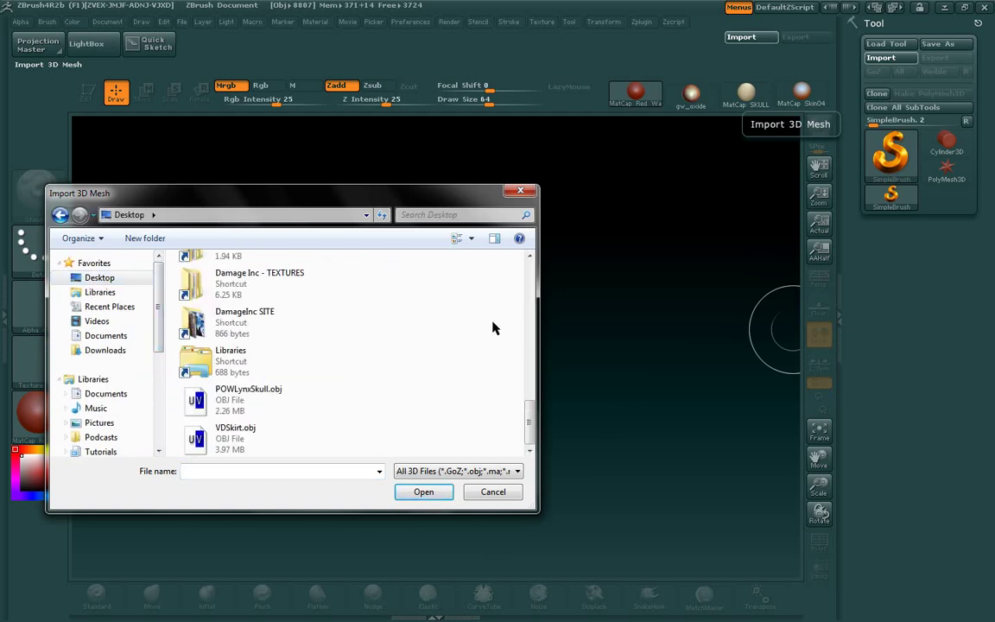
{"action": "double_click", "coordinate": [234, 441]}
Place the imported skirt mesh upright on the canvas and turn on Edit mode.
{"action": "left_click_drag", "start_coordinate": [428, 388], "coordinate": [425, 619]}
{"action": "key", "text": "t"}
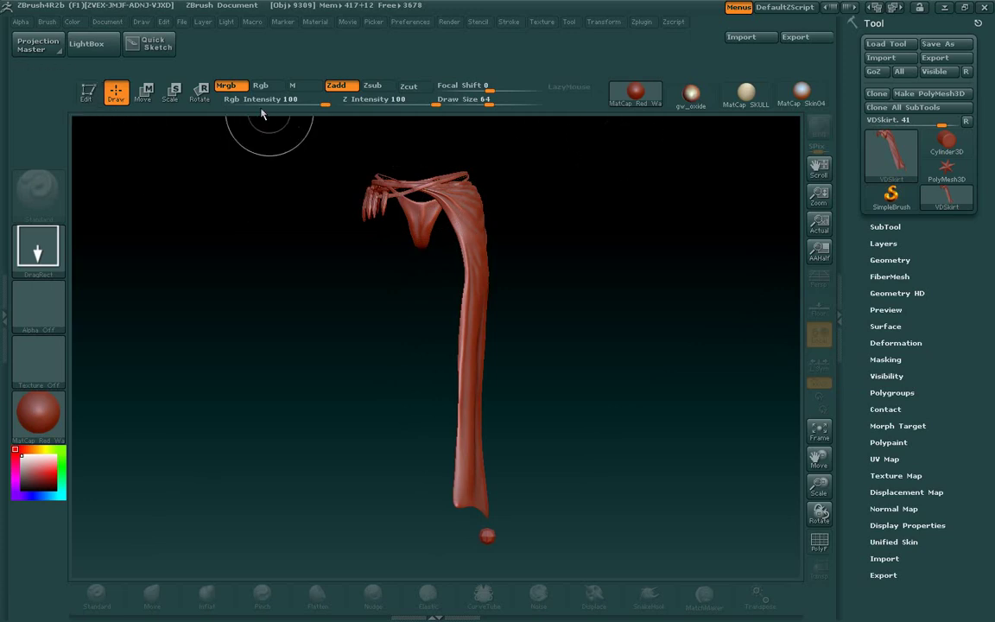
{"action": "left_click", "coordinate": [88, 93]}
Subdivide the skirt mesh to subdivision level 3 with smoothing on.
{"action": "left_click_drag", "start_coordinate": [601, 212], "coordinate": [522, 224]}
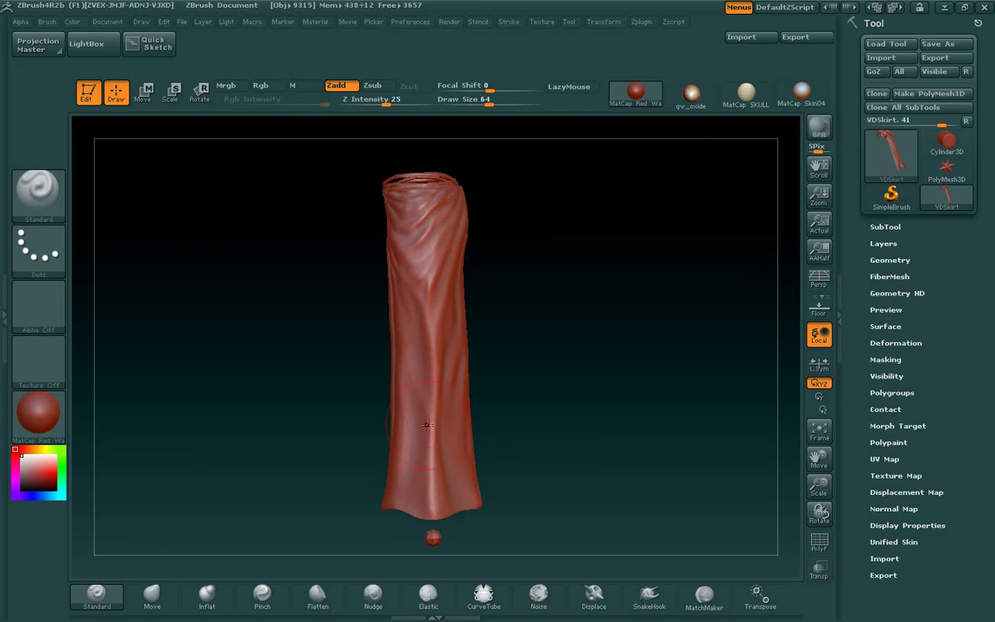
{"action": "left_click_drag", "start_coordinate": [818, 481], "coordinate": [815, 554]}
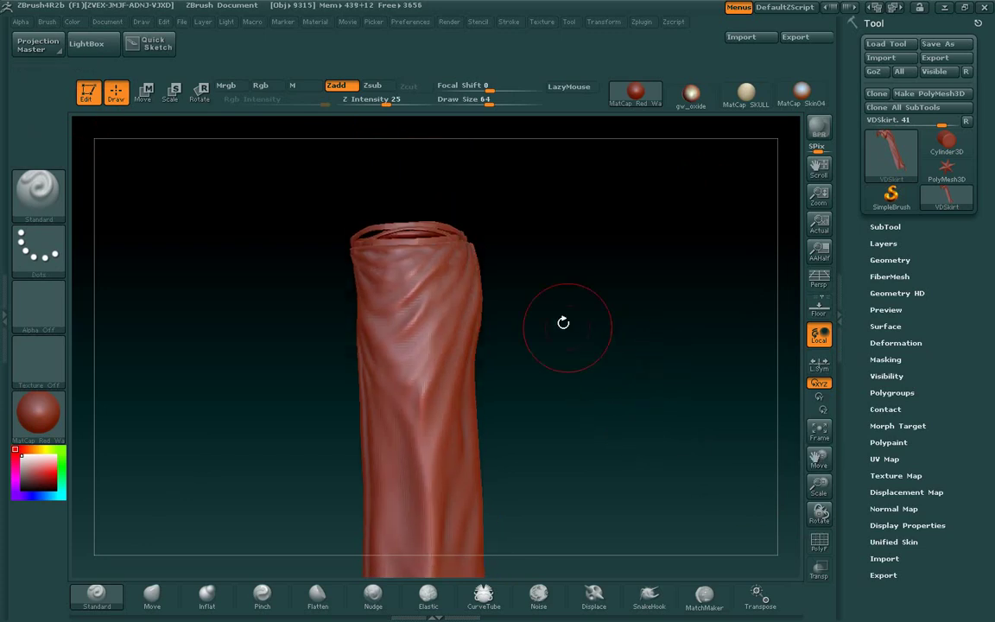
{"action": "mouse_move", "coordinate": [564, 324]}
{"action": "left_mouse_down"}
{"action": "mouse_move", "coordinate": [619, 311]}
{"action": "mouse_move", "coordinate": [572, 326]}
{"action": "left_mouse_up"}
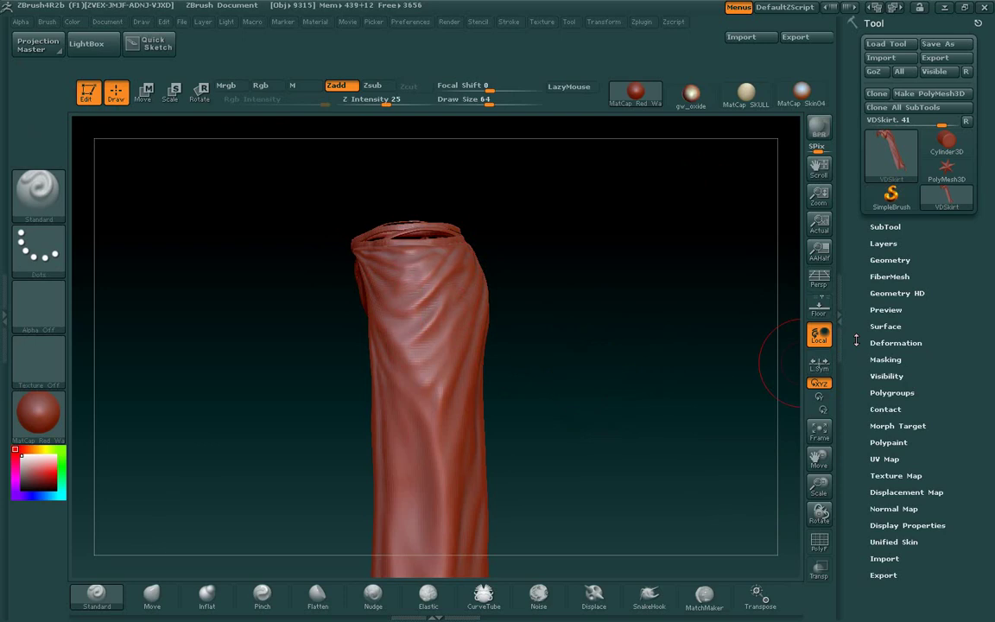
{"action": "left_click", "coordinate": [898, 262]}
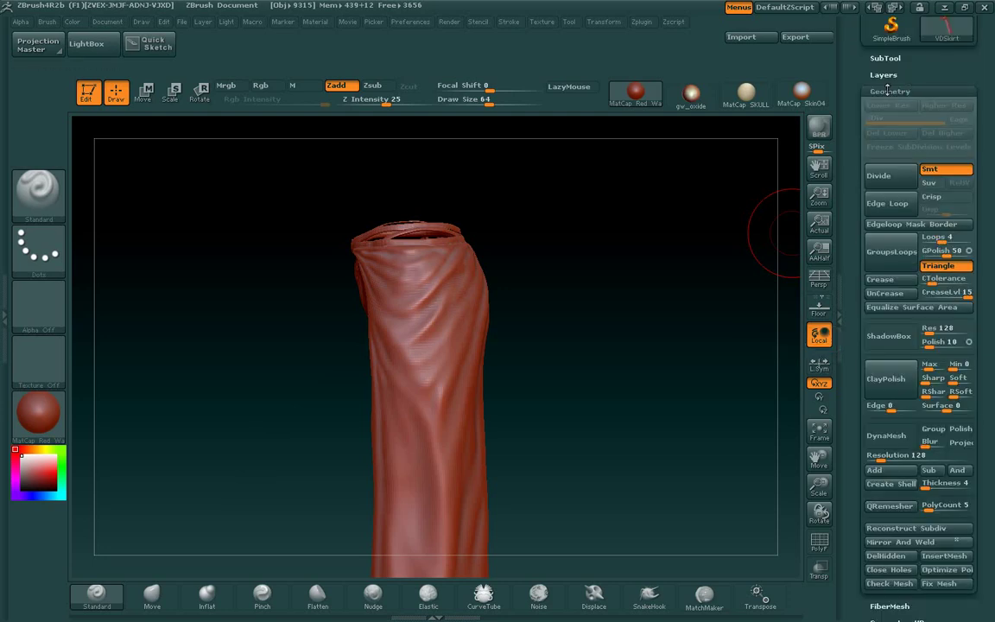
{"action": "left_click", "coordinate": [884, 179]}
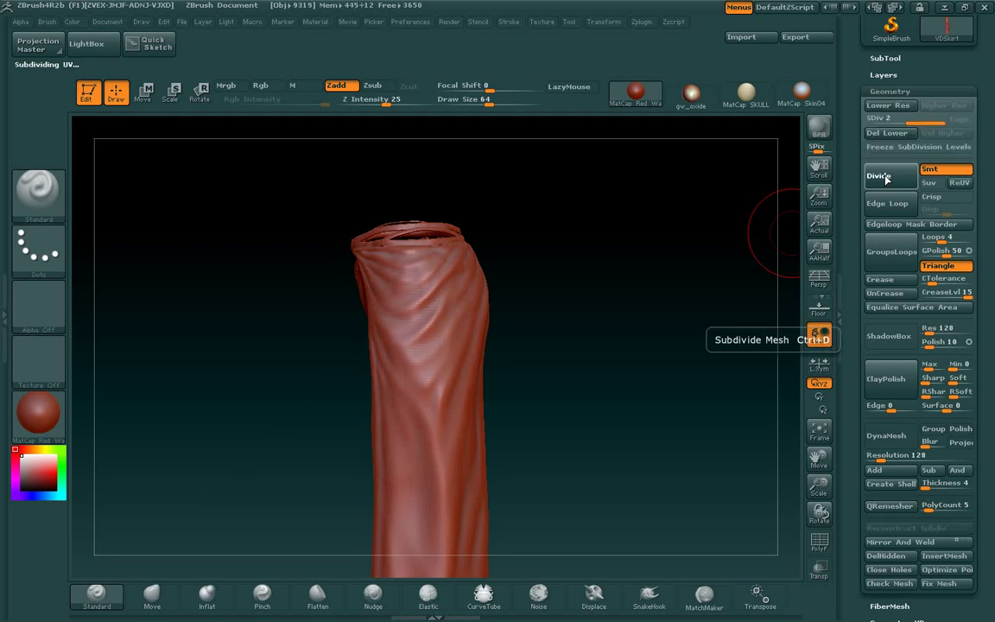
{"action": "mouse_move", "coordinate": [611, 277]}
{"action": "left_mouse_down"}
{"action": "mouse_move", "coordinate": [682, 273]}
{"action": "mouse_move", "coordinate": [617, 277]}
{"action": "left_mouse_up"}
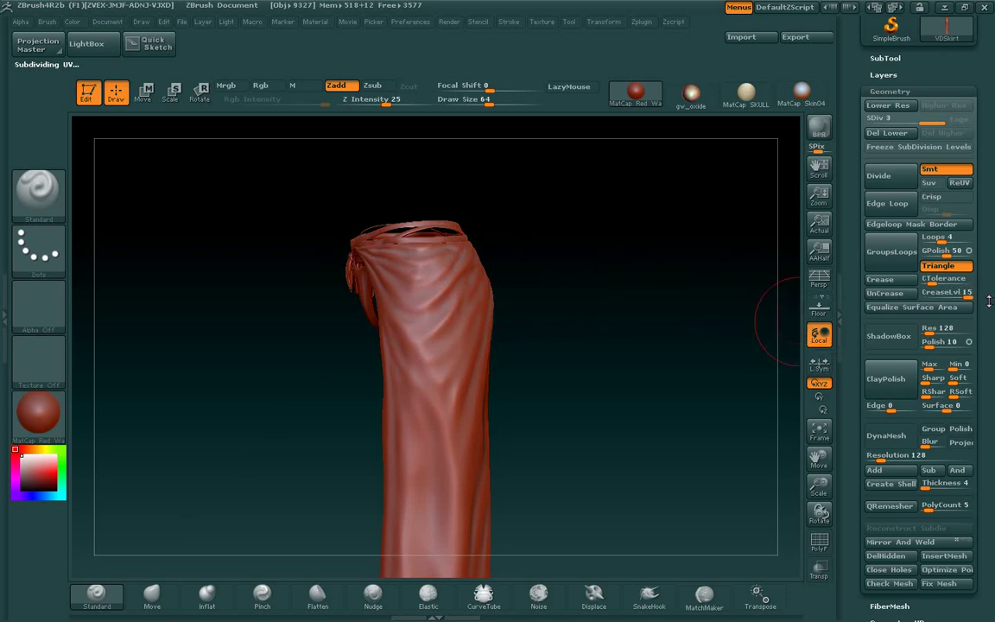
Try masking the whole skirt by inverting the empty mask, and remove that mask.
{"action": "left_click_drag", "start_coordinate": [988, 299], "coordinate": [992, 171]}
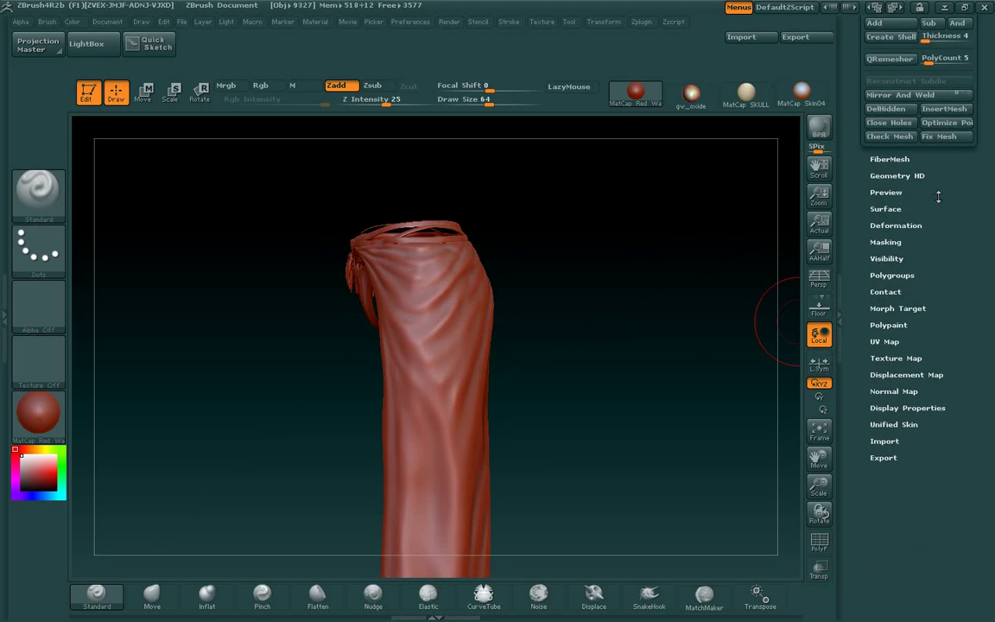
{"action": "left_click", "coordinate": [887, 243]}
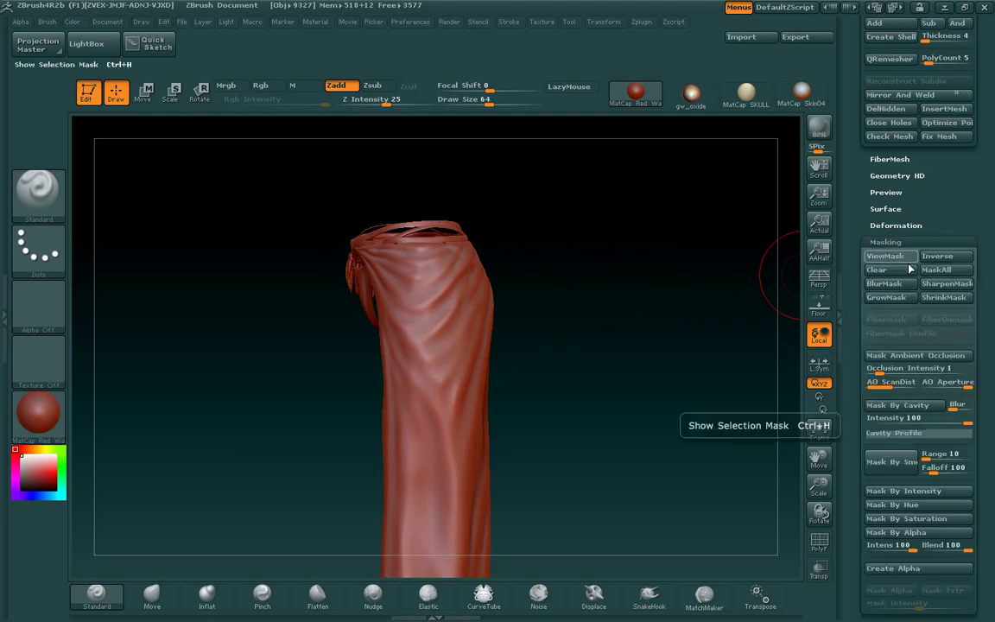
{"action": "left_click_drag", "start_coordinate": [978, 224], "coordinate": [979, 155]}
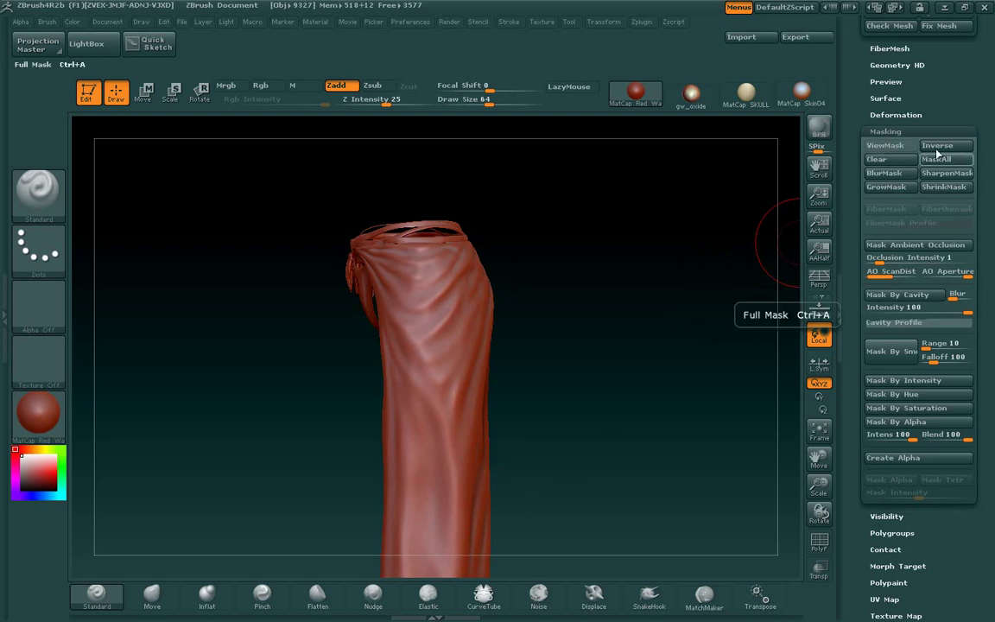
{"action": "left_click", "coordinate": [922, 144]}
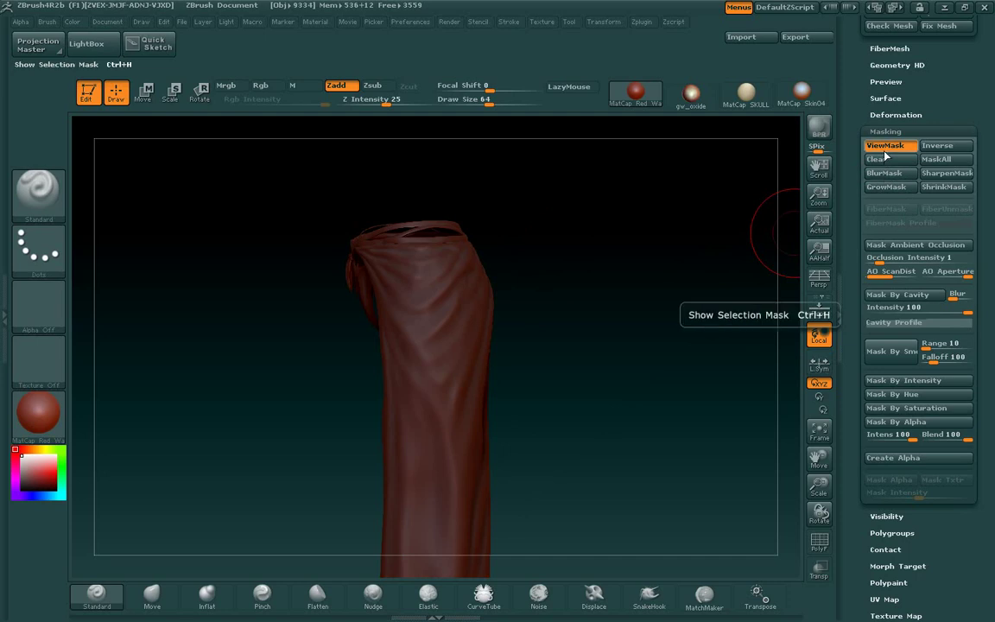
{"action": "left_click", "coordinate": [885, 145]}
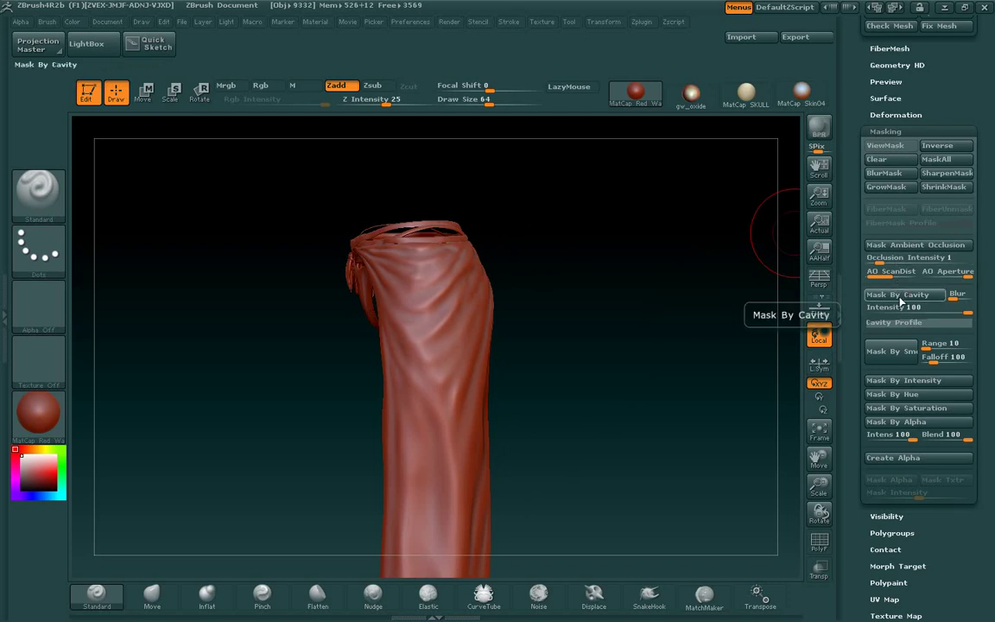
Mask the skirt by surface smoothness with Range 106 and Falloff 178.
{"action": "left_click", "coordinate": [895, 361]}
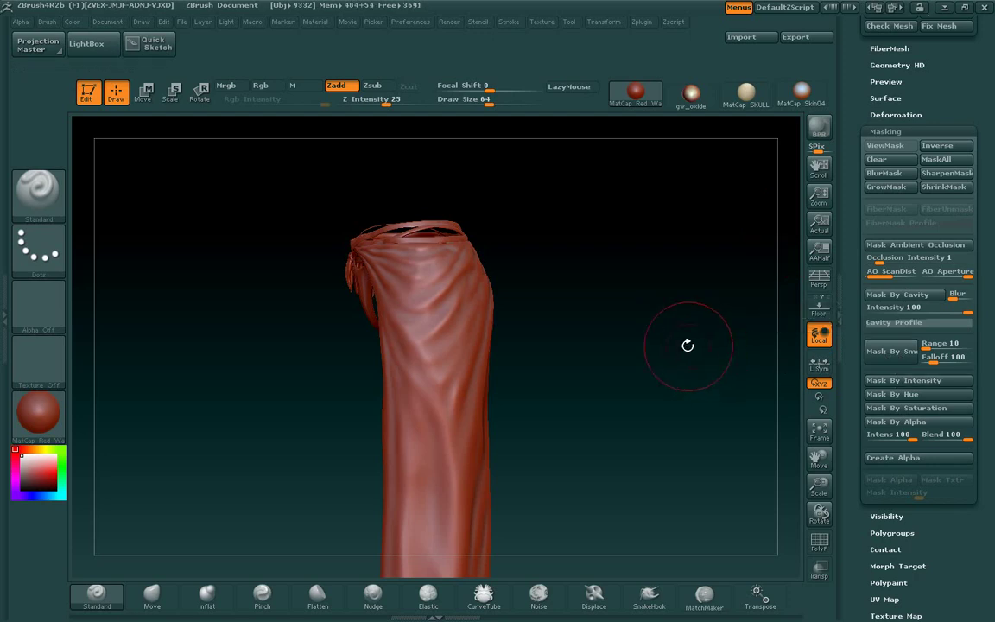
{"action": "mouse_move", "coordinate": [688, 349]}
{"action": "left_mouse_down"}
{"action": "mouse_move", "coordinate": [668, 350]}
{"action": "mouse_move", "coordinate": [681, 360]}
{"action": "left_mouse_up"}
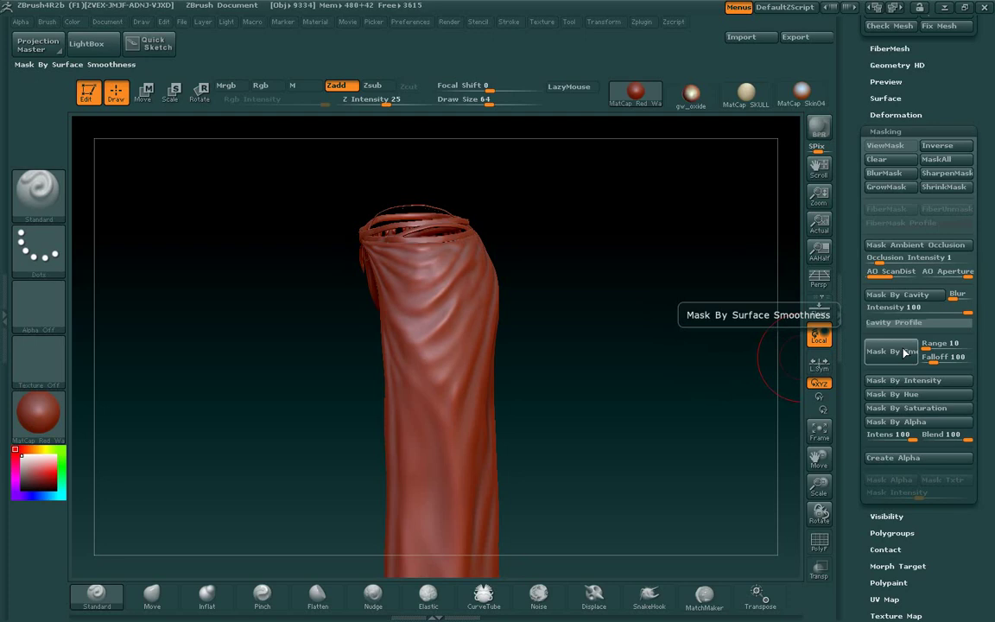
{"action": "left_click_drag", "start_coordinate": [925, 347], "coordinate": [940, 361]}
{"action": "left_click", "coordinate": [899, 364]}
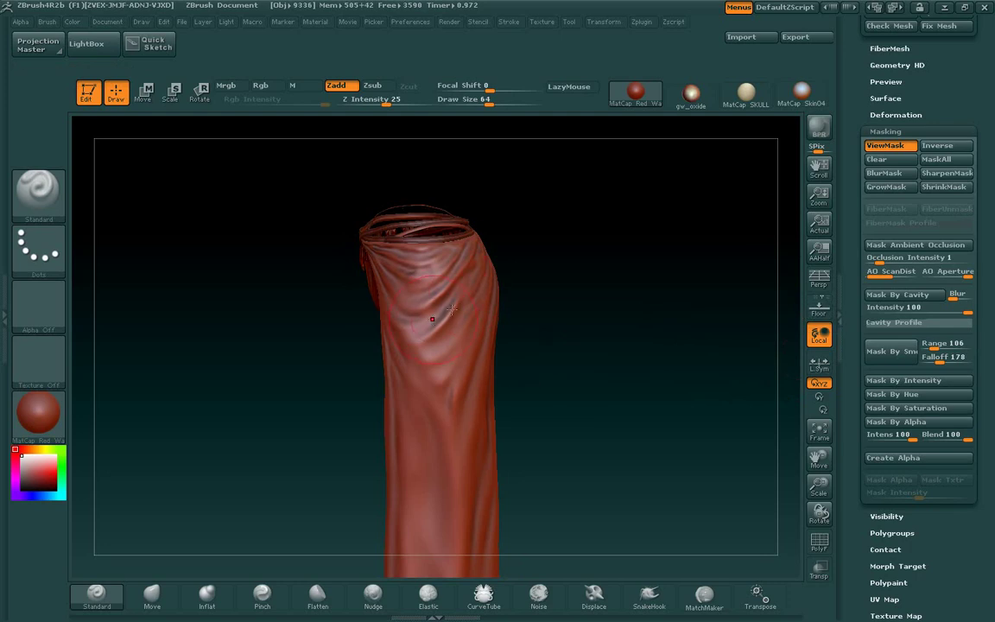
Regenerate the skirt's smoothness mask with Range 218 and Falloff 275, and check it from the side.
{"action": "left_click", "coordinate": [942, 348]}
{"action": "left_click", "coordinate": [948, 360]}
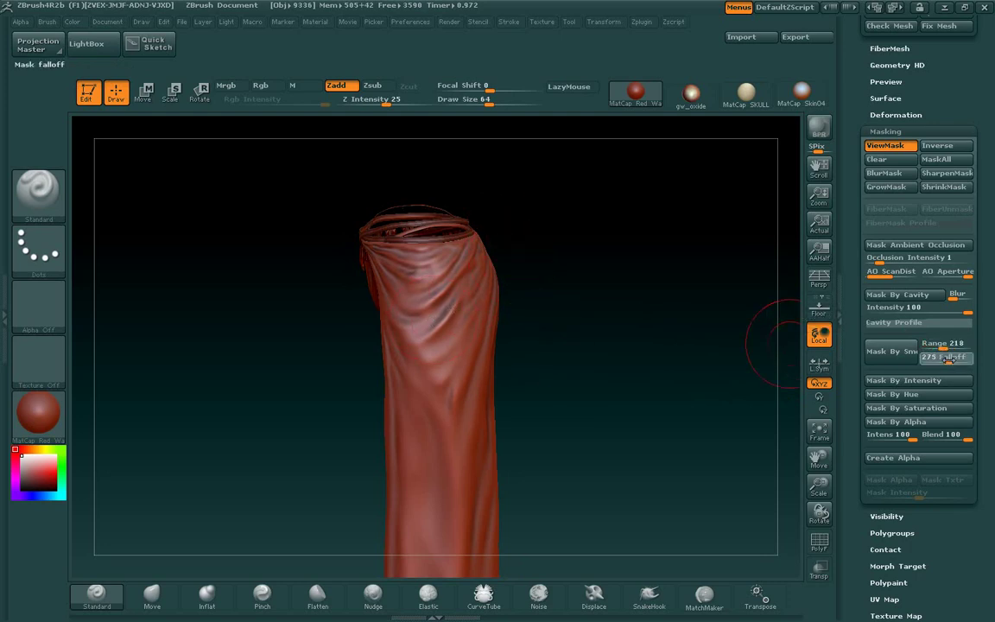
{"action": "left_click", "coordinate": [894, 350]}
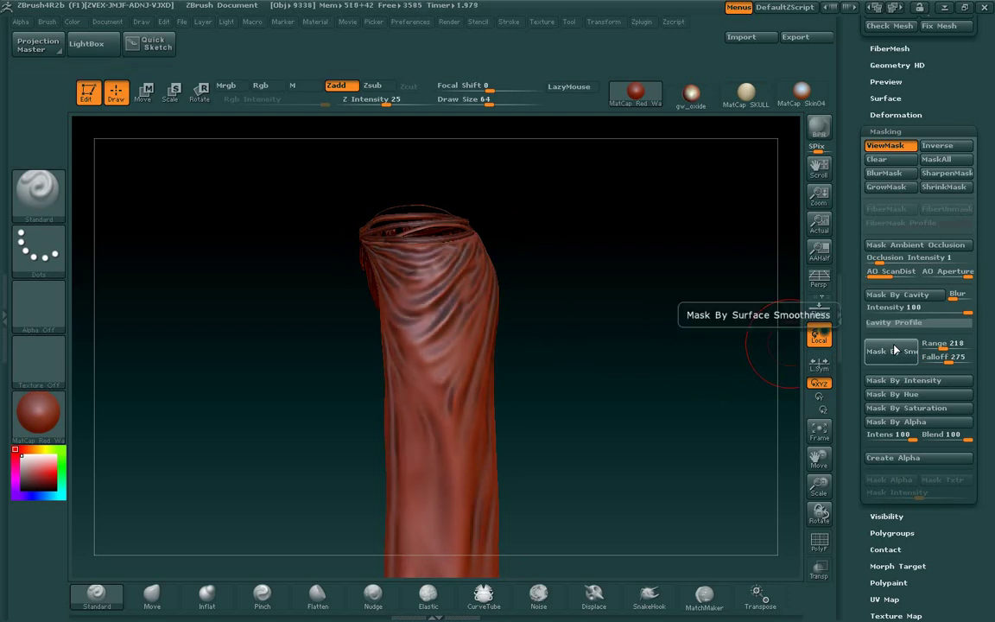
{"action": "left_click_drag", "start_coordinate": [662, 366], "coordinate": [690, 344]}
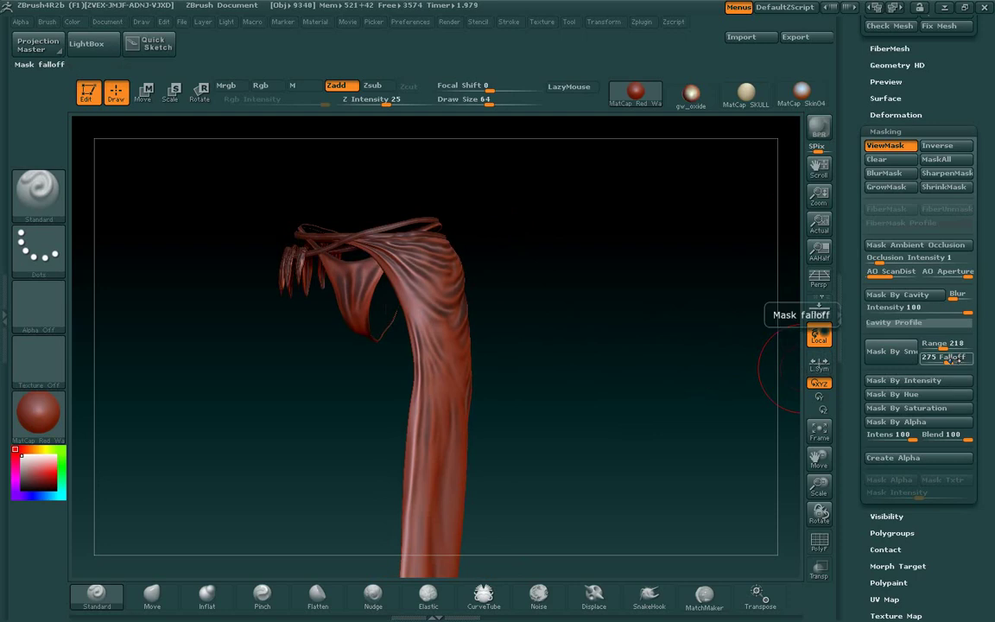
Regenerate the smoothness mask with Falloff 162, and once more with Range raised to 379.
{"action": "left_click_drag", "start_coordinate": [949, 361], "coordinate": [850, 323]}
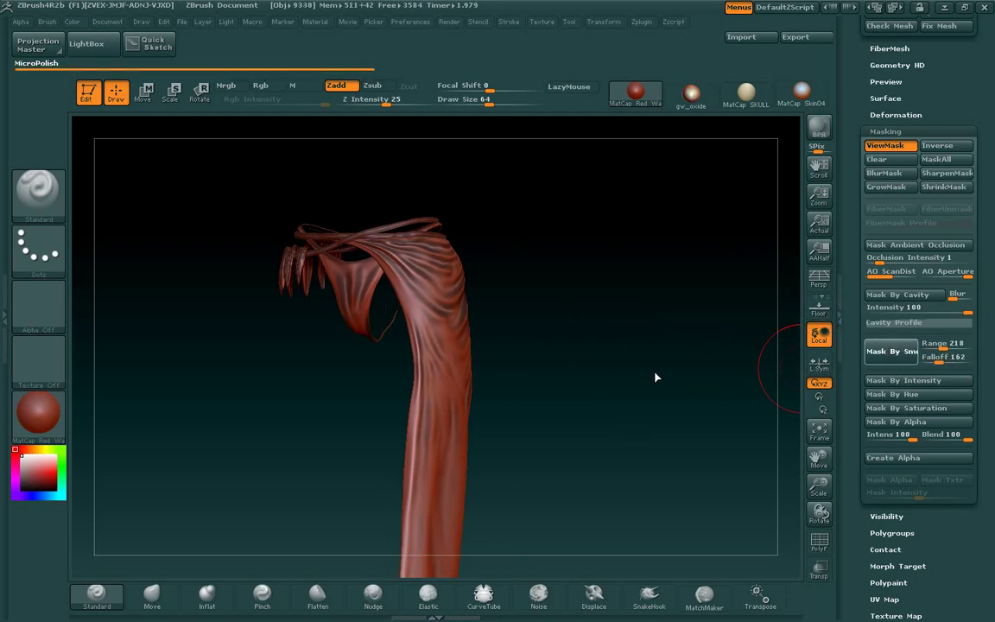
{"action": "left_click_drag", "start_coordinate": [655, 366], "coordinate": [602, 378]}
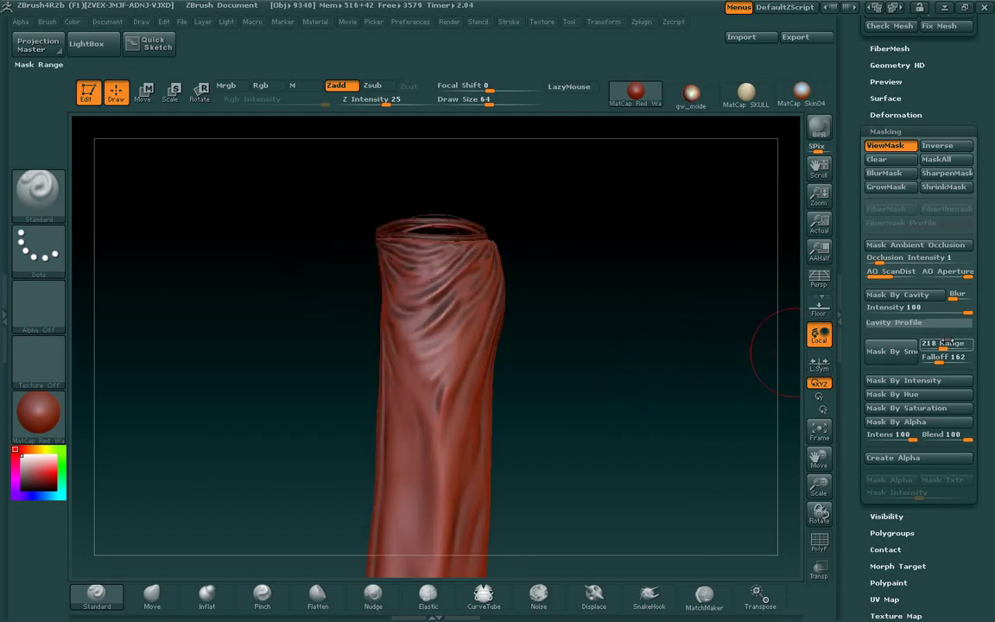
{"action": "left_click_drag", "start_coordinate": [947, 344], "coordinate": [955, 344]}
{"action": "left_click", "coordinate": [881, 346]}
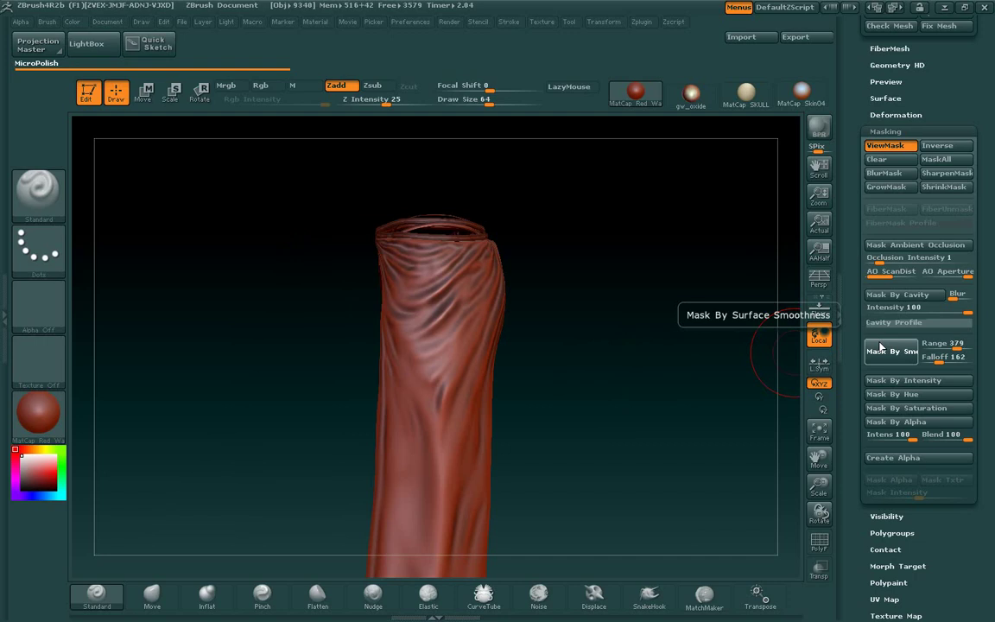
{"action": "left_click_drag", "start_coordinate": [676, 353], "coordinate": [724, 345]}
{"action": "mouse_move", "coordinate": [615, 260]}
{"action": "left_mouse_down"}
{"action": "mouse_move", "coordinate": [629, 282]}
{"action": "mouse_move", "coordinate": [637, 261]}
{"action": "mouse_move", "coordinate": [605, 265]}
{"action": "left_mouse_up"}
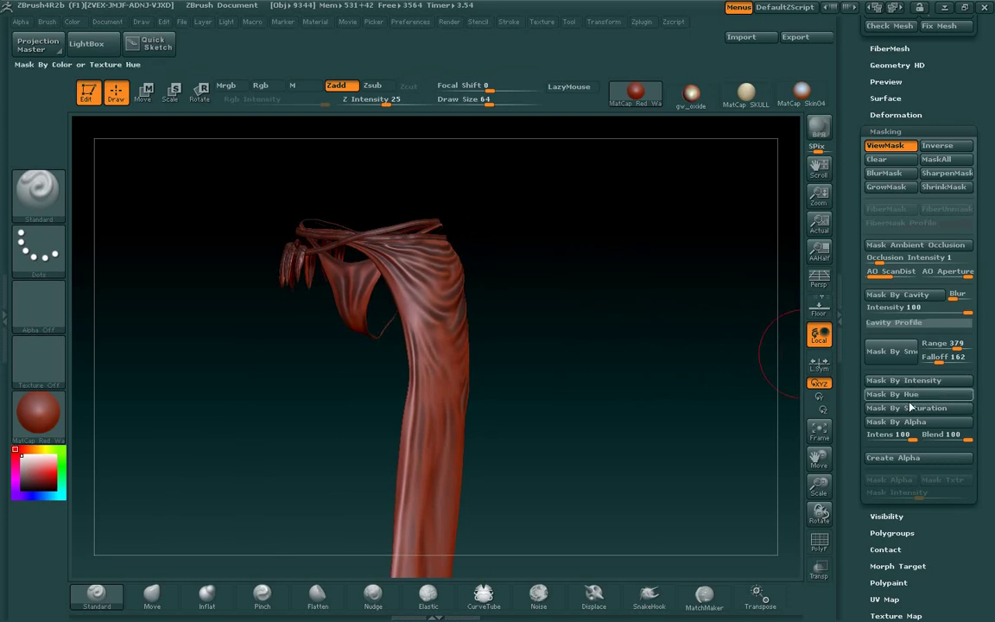
Regenerate the skirt's smoothness mask with Falloff lowered to 25.
{"action": "left_click_drag", "start_coordinate": [937, 360], "coordinate": [927, 360]}
{"action": "left_click", "coordinate": [883, 359]}
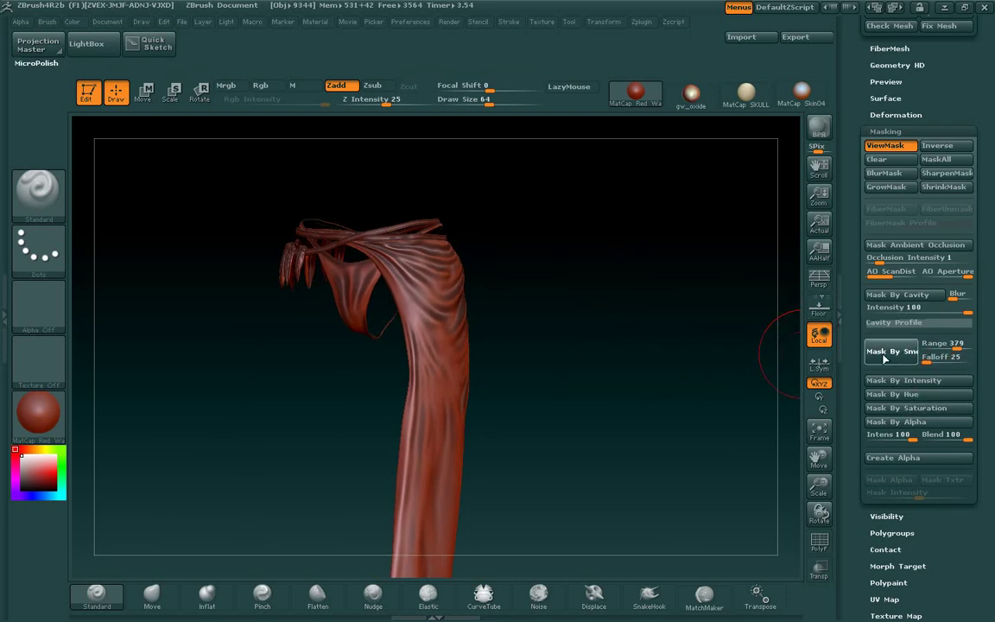
{"action": "left_click", "coordinate": [882, 357]}
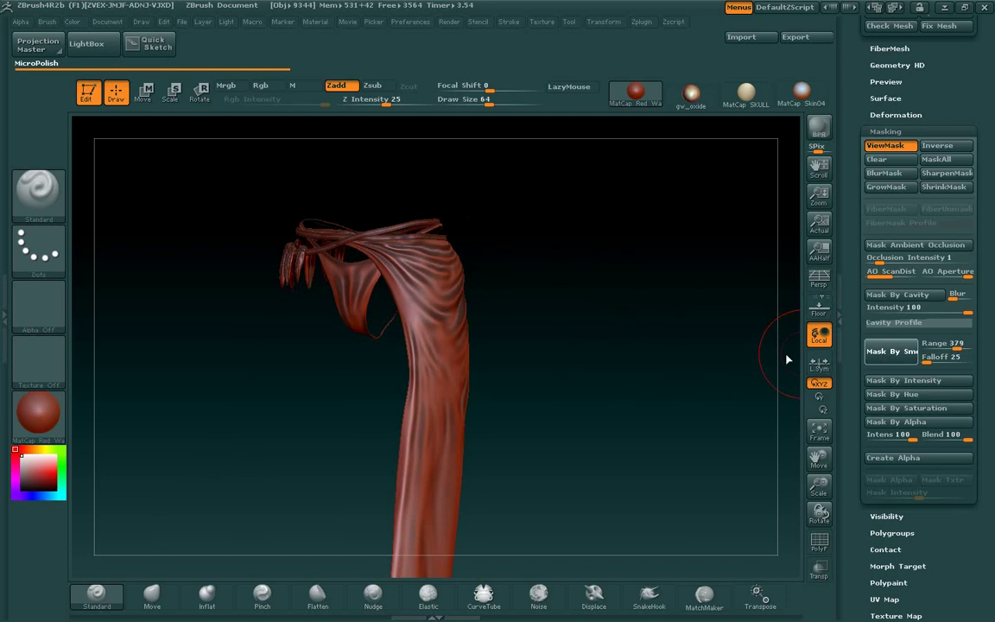
Set the smoothness mask Falloff to 90, reapply the mask and inspect the skirt's folds.
{"action": "left_click_drag", "start_coordinate": [648, 342], "coordinate": [606, 342]}
{"action": "left_click_drag", "start_coordinate": [928, 358], "coordinate": [932, 359]}
{"action": "left_click", "coordinate": [898, 349]}
{"action": "left_click", "coordinate": [899, 352]}
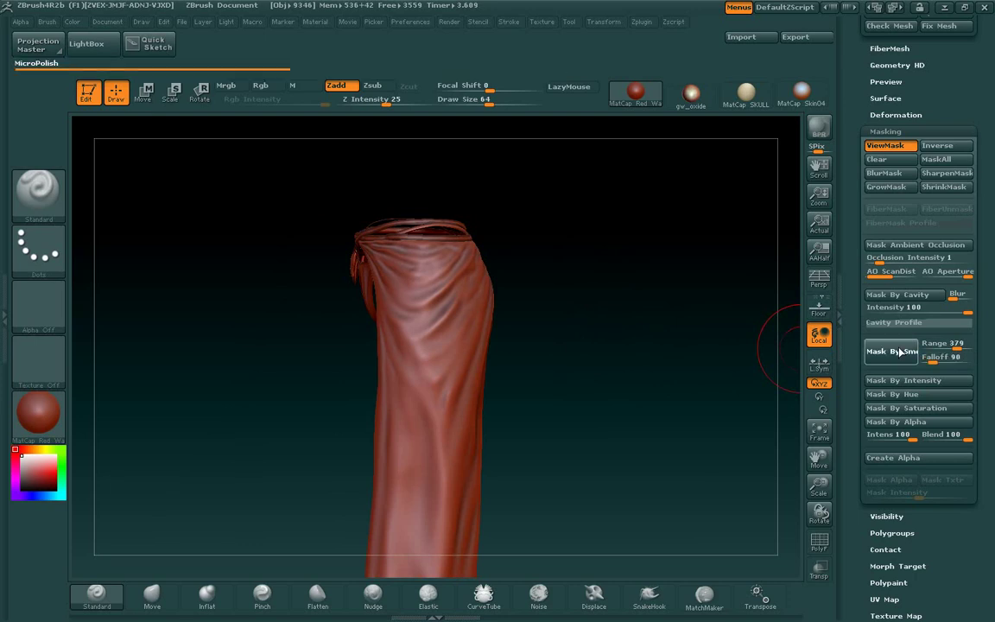
{"action": "left_click_drag", "start_coordinate": [599, 396], "coordinate": [640, 382]}
{"action": "left_click_drag", "start_coordinate": [581, 311], "coordinate": [681, 335]}
Create a new texture map for the skirt from its current masking.
{"action": "left_click_drag", "start_coordinate": [987, 409], "coordinate": [987, 202]}
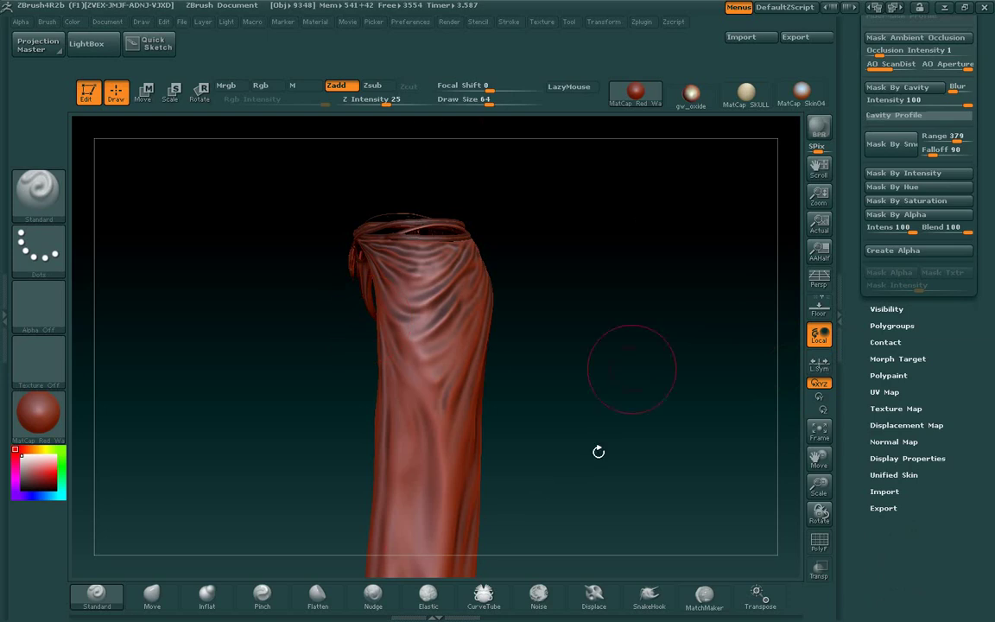
{"action": "left_click", "coordinate": [888, 408]}
{"action": "left_click_drag", "start_coordinate": [972, 357], "coordinate": [975, 301]}
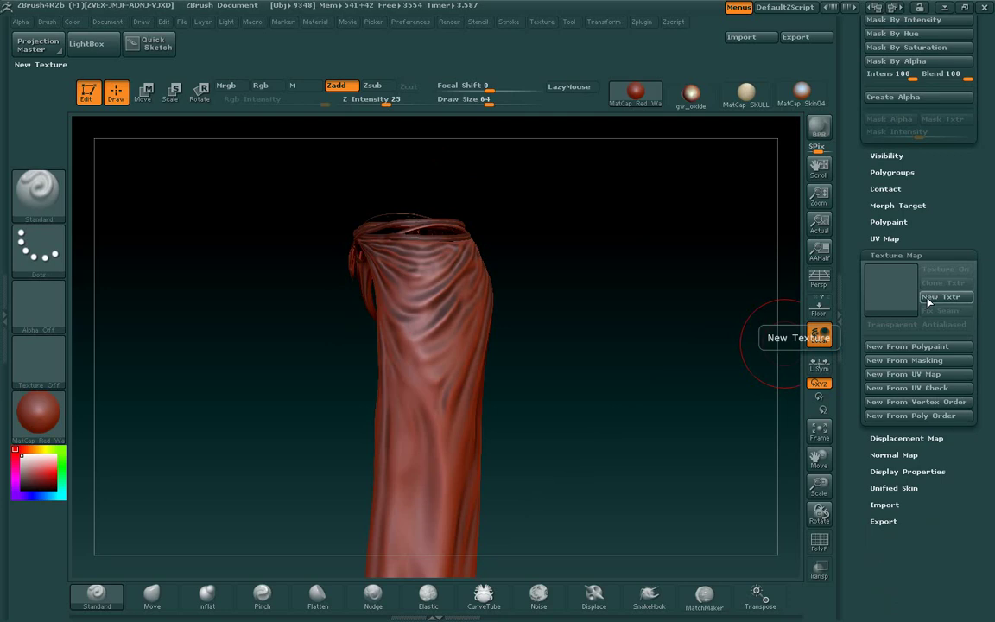
{"action": "left_click", "coordinate": [929, 297]}
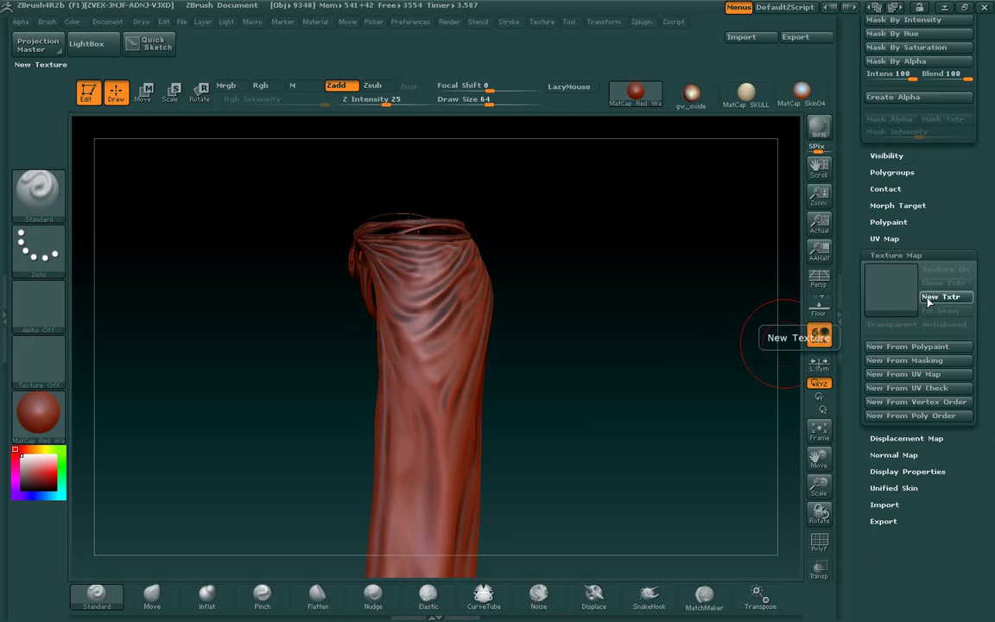
{"action": "left_click", "coordinate": [914, 367]}
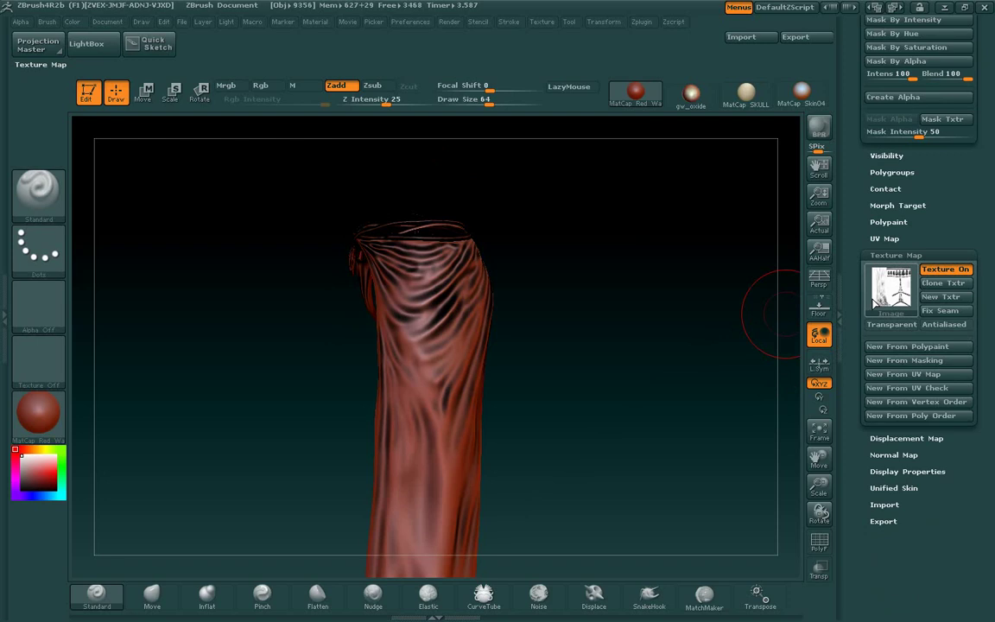
{"action": "mouse_move", "coordinate": [878, 298]}
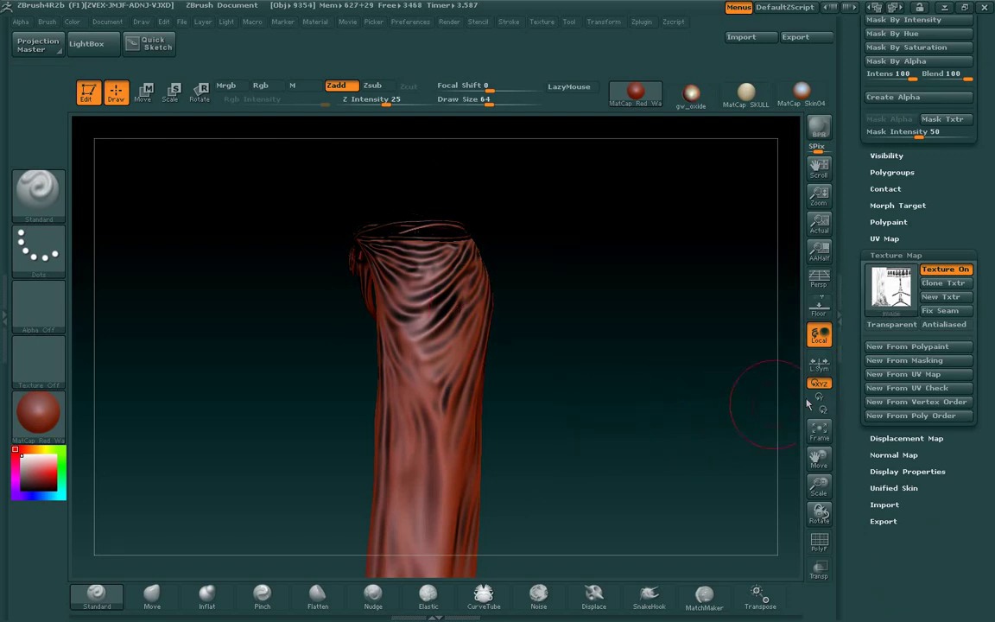
Clone the skirt's texture map into the current texture and flip it vertically.
{"action": "left_click", "coordinate": [958, 285]}
{"action": "mouse_move", "coordinate": [59, 367]}
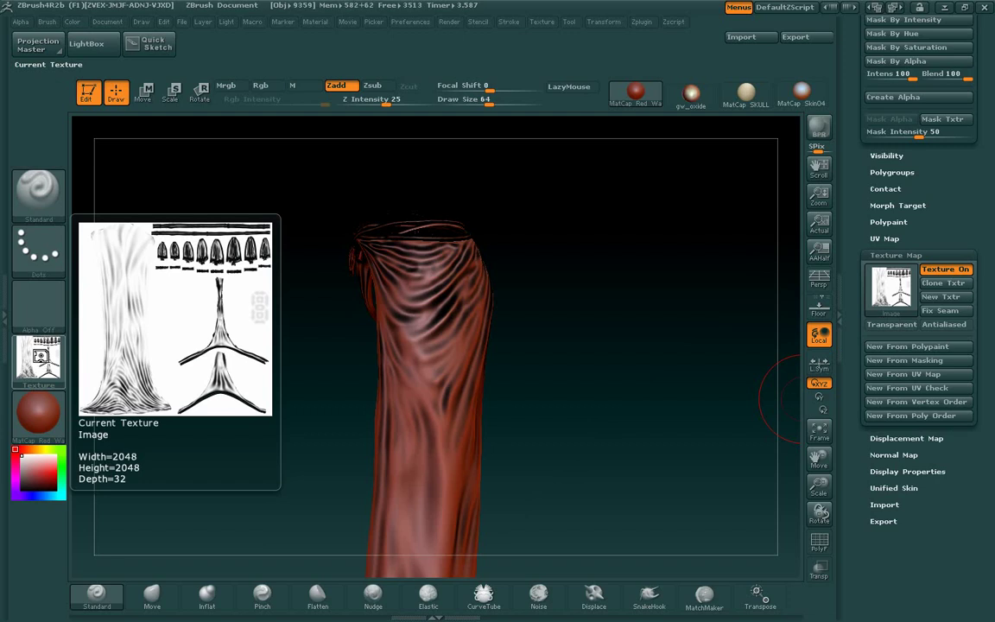
{"action": "left_click", "coordinate": [545, 24]}
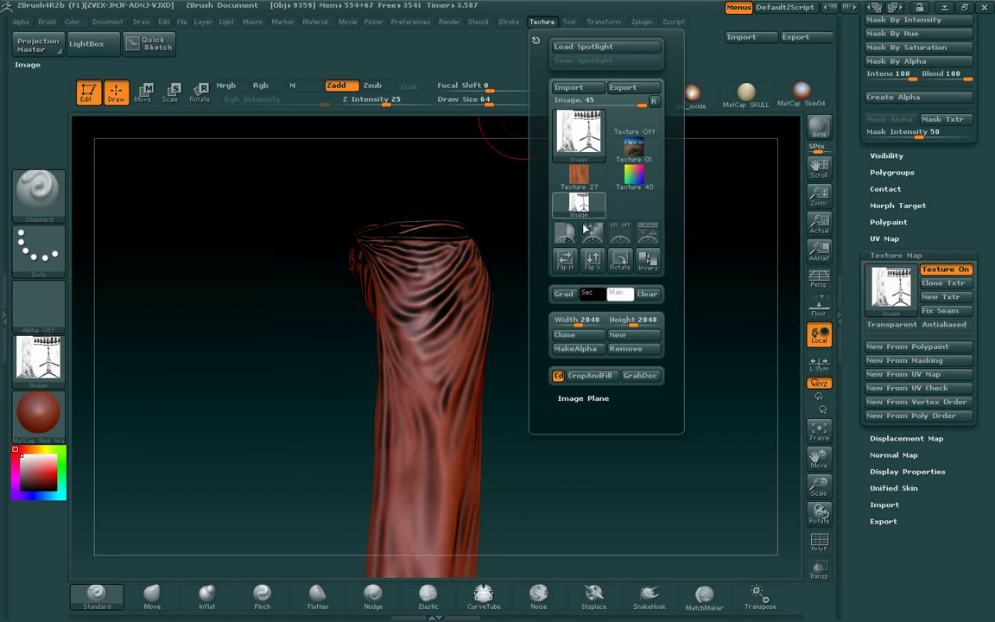
{"action": "left_click", "coordinate": [547, 25]}
{"action": "left_click", "coordinate": [549, 27]}
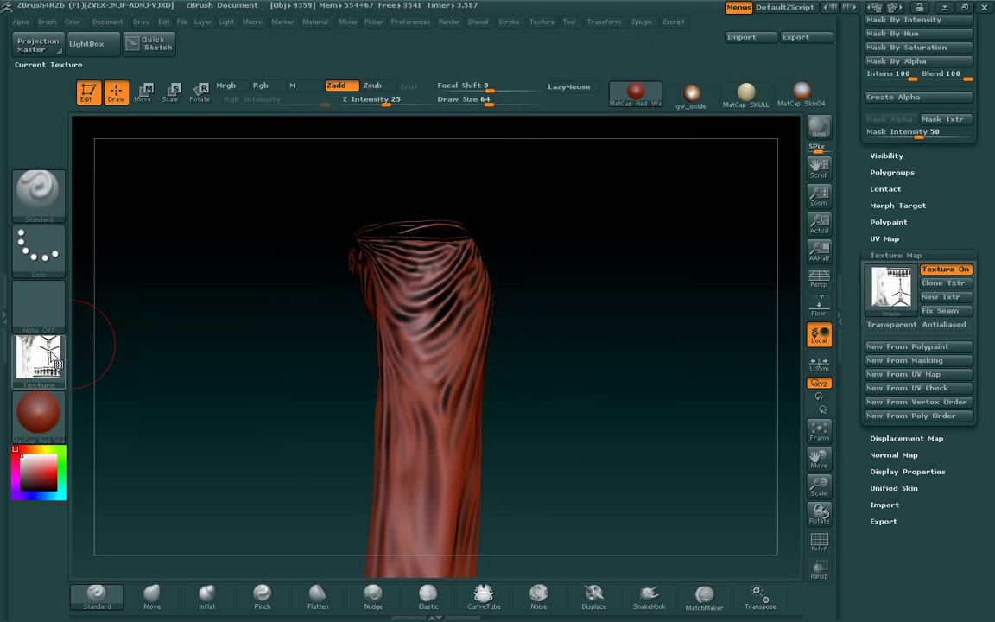
Start exporting the flipped texture to the Desktop in Photoshop (PSD) format.
{"action": "left_click", "coordinate": [39, 355]}
{"action": "left_click", "coordinate": [26, 363]}
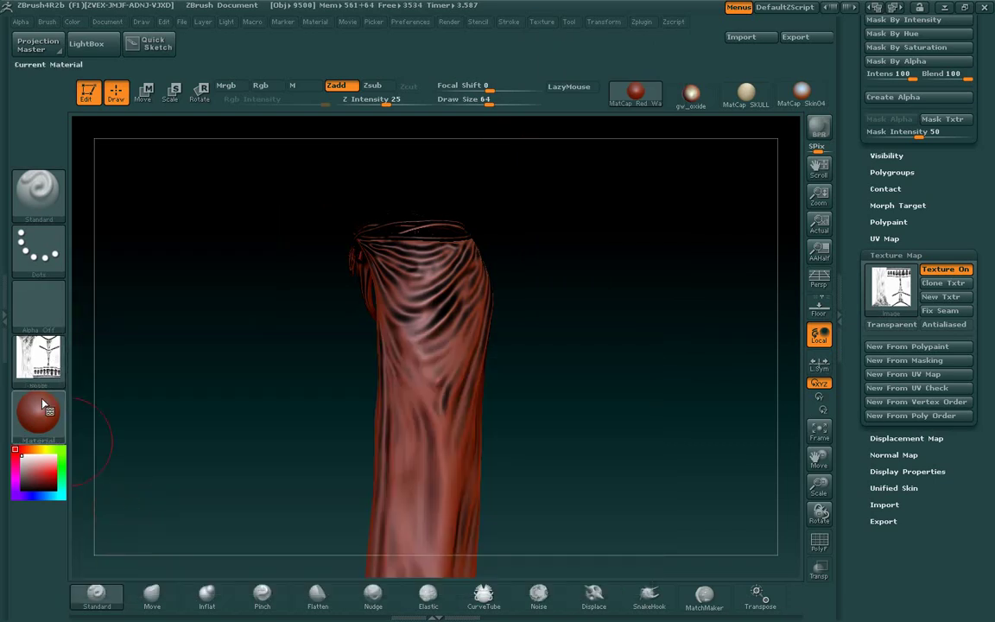
{"action": "left_click", "coordinate": [37, 354]}
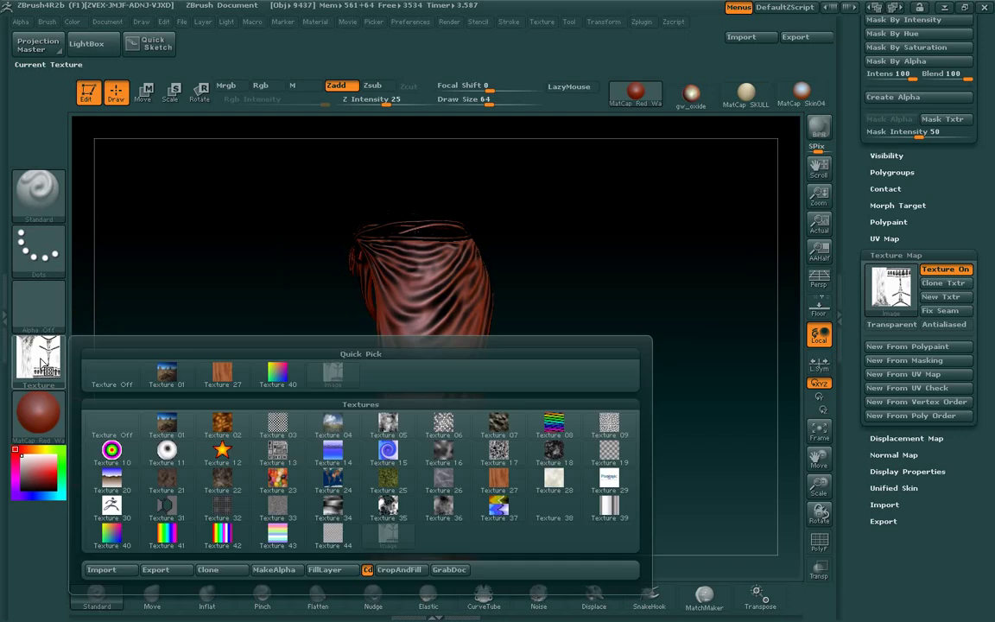
{"action": "left_click", "coordinate": [165, 574]}
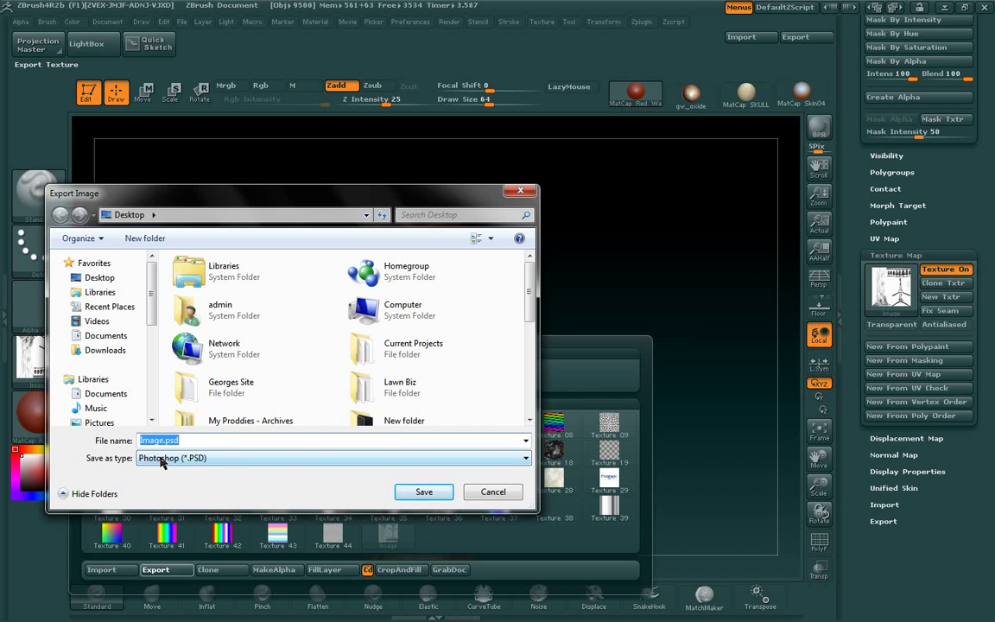
{"action": "left_click", "coordinate": [161, 460]}
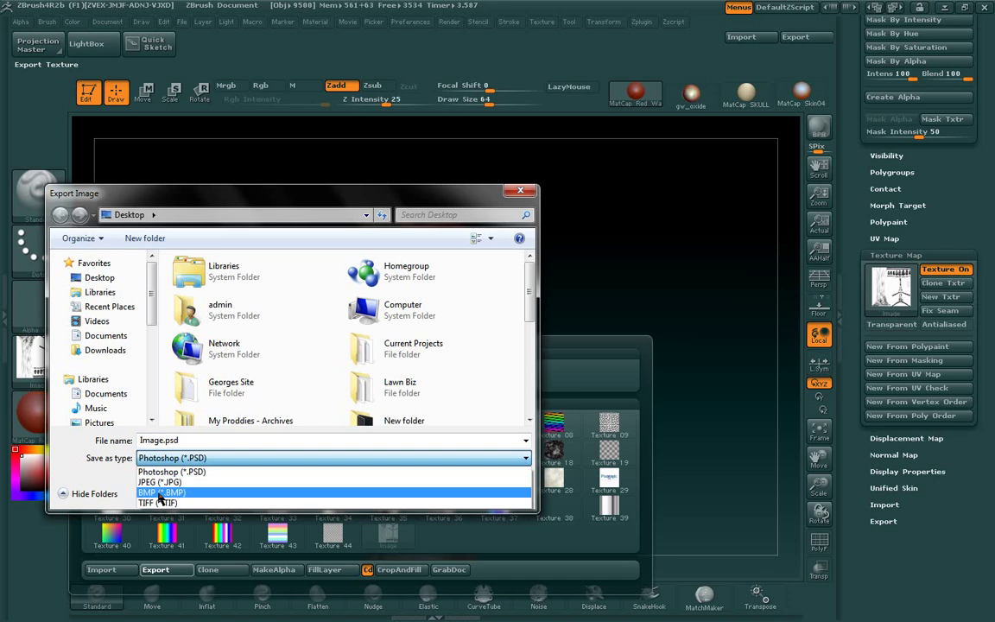
Try to save the exported texture under the name Skirt and decline replacing the existing file.
{"action": "left_click", "coordinate": [185, 440]}
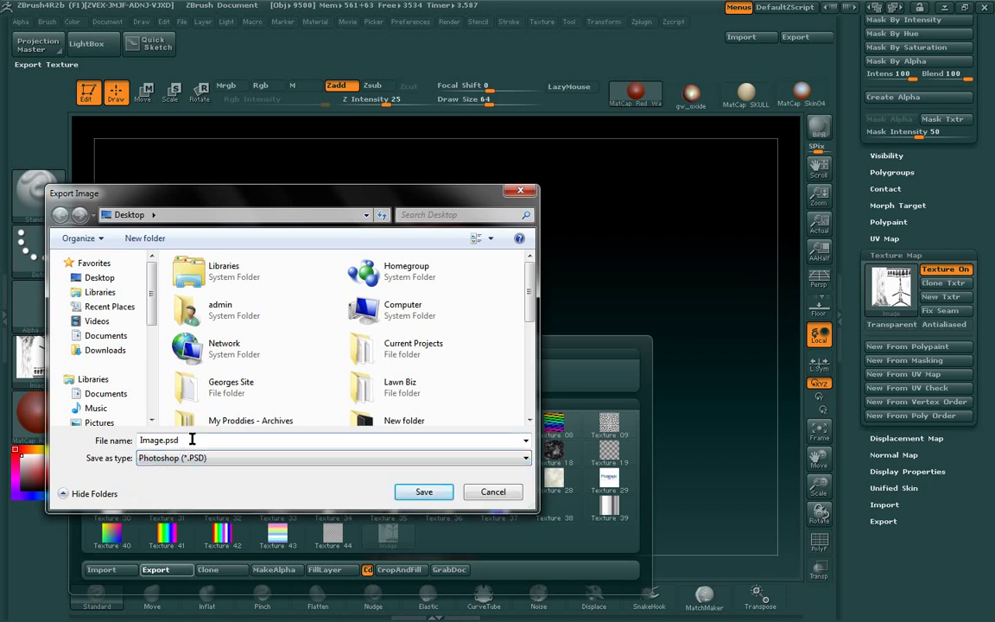
{"action": "left_click", "coordinate": [167, 439]}
{"action": "left_click", "coordinate": [163, 439]}
{"action": "key", "text": "ctrl+a"}
{"action": "type", "text": "Skirt"}
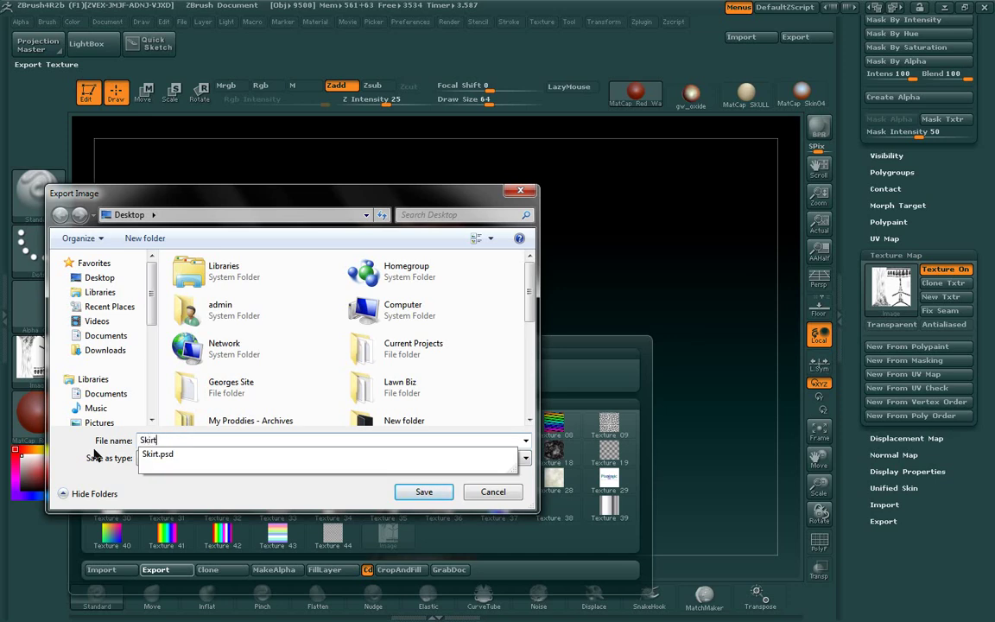
{"action": "key", "text": "Return"}
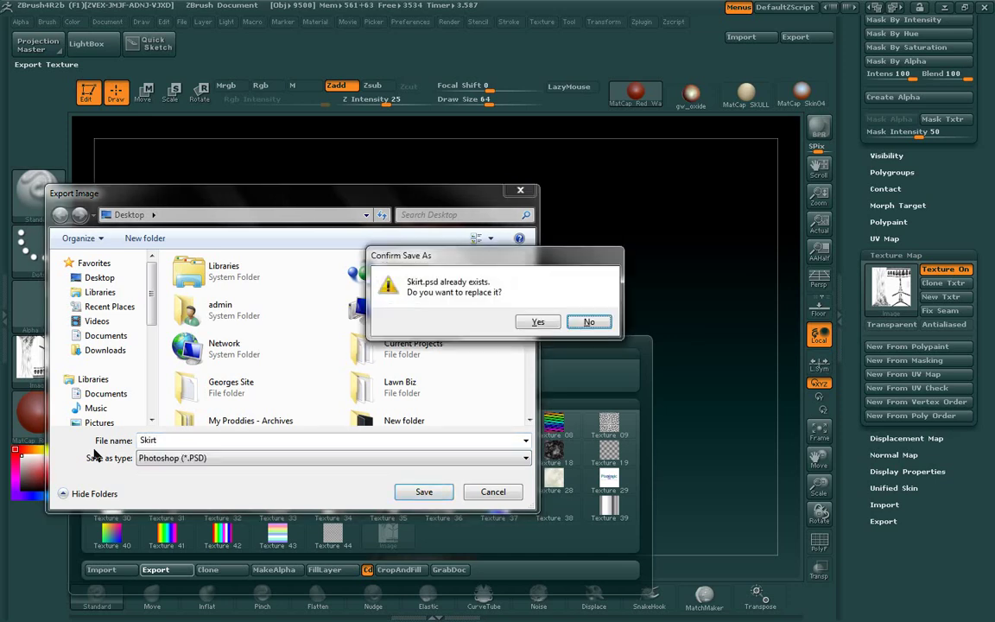
{"action": "left_click", "coordinate": [588, 321]}
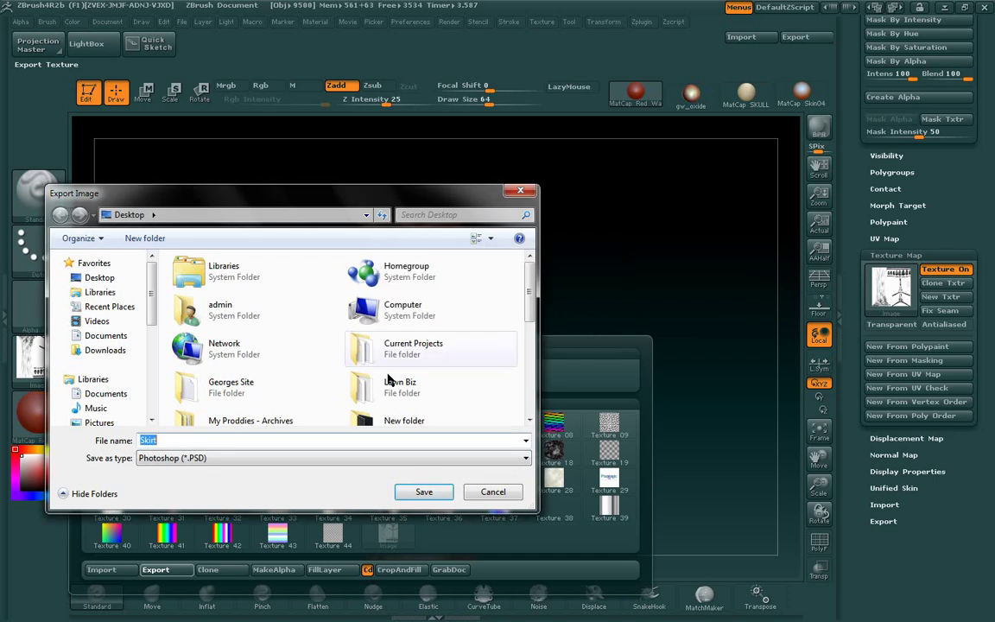
Save the exported texture to the Desktop under the name SkirtCavity.
{"action": "left_click", "coordinate": [175, 441]}
{"action": "type", "text": "Color"}
{"action": "key", "text": "Return"}
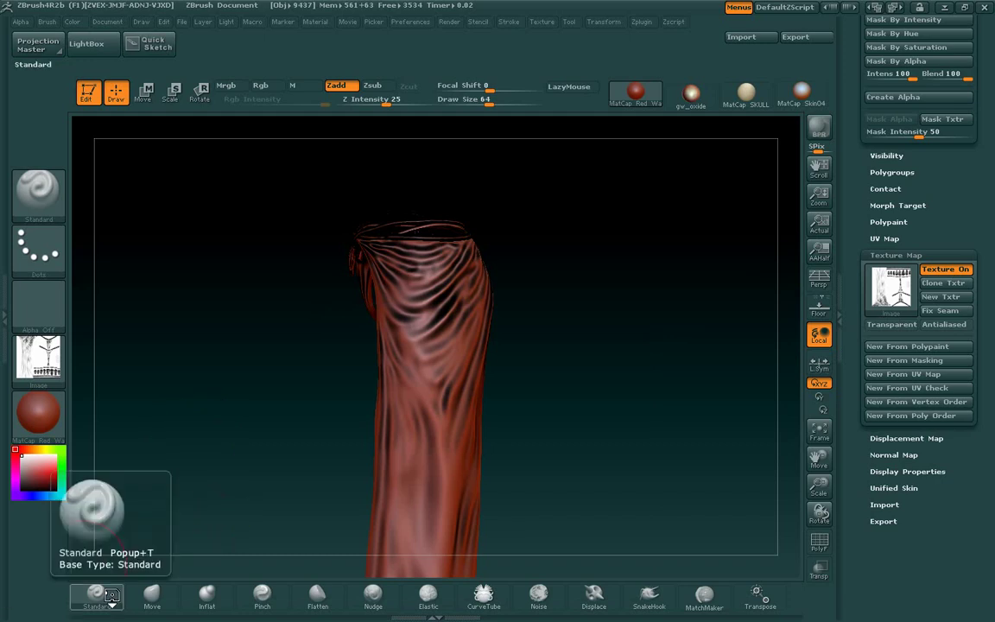
Switch to Photoshop and open the exported SkirtCavity.PSD from the Desktop.
{"action": "key", "text": "super"}
{"action": "left_click", "coordinate": [198, 608]}
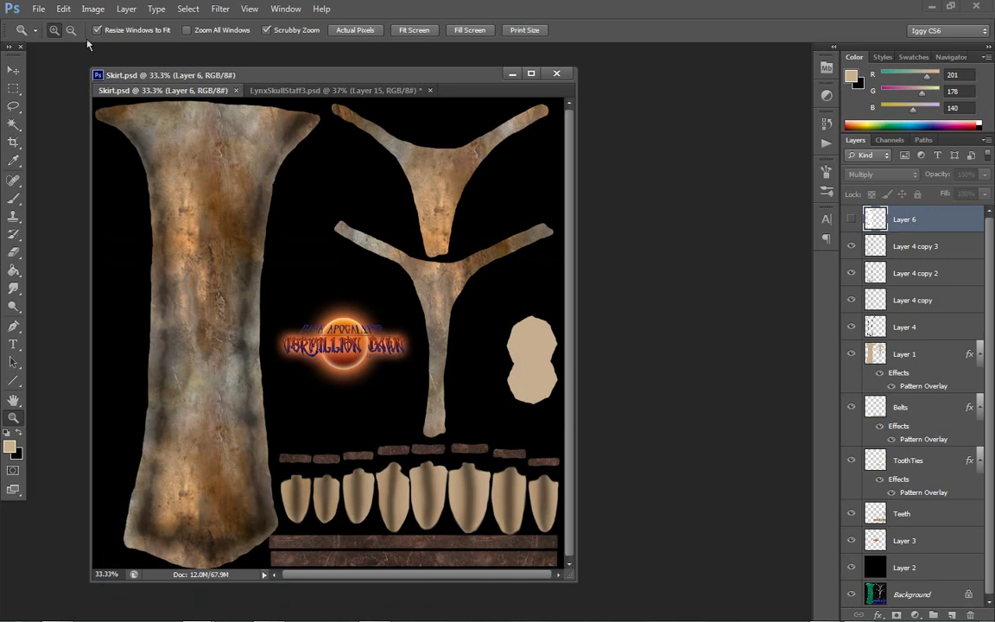
{"action": "left_click", "coordinate": [33, 11]}
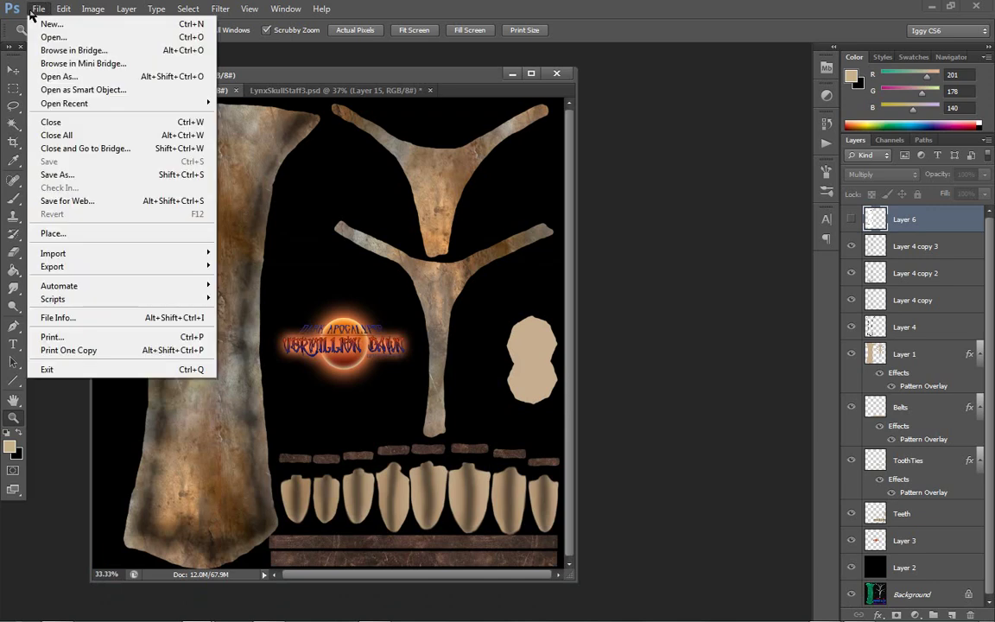
{"action": "left_click", "coordinate": [43, 37]}
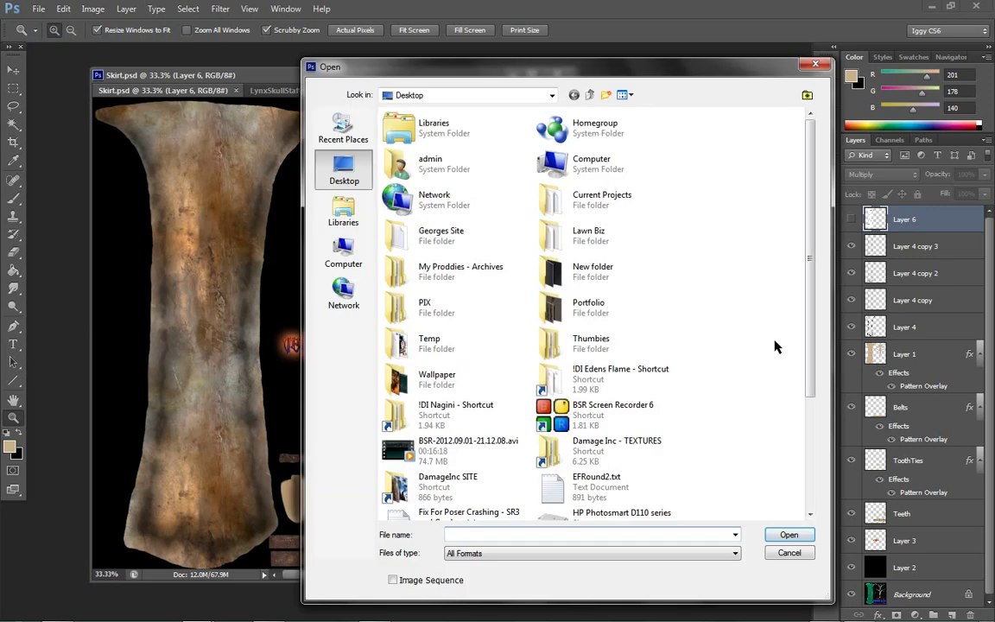
{"action": "scroll", "coordinate": [774, 329], "scroll_direction": "down", "scroll_amount": 3}
{"action": "double_click", "coordinate": [598, 477]}
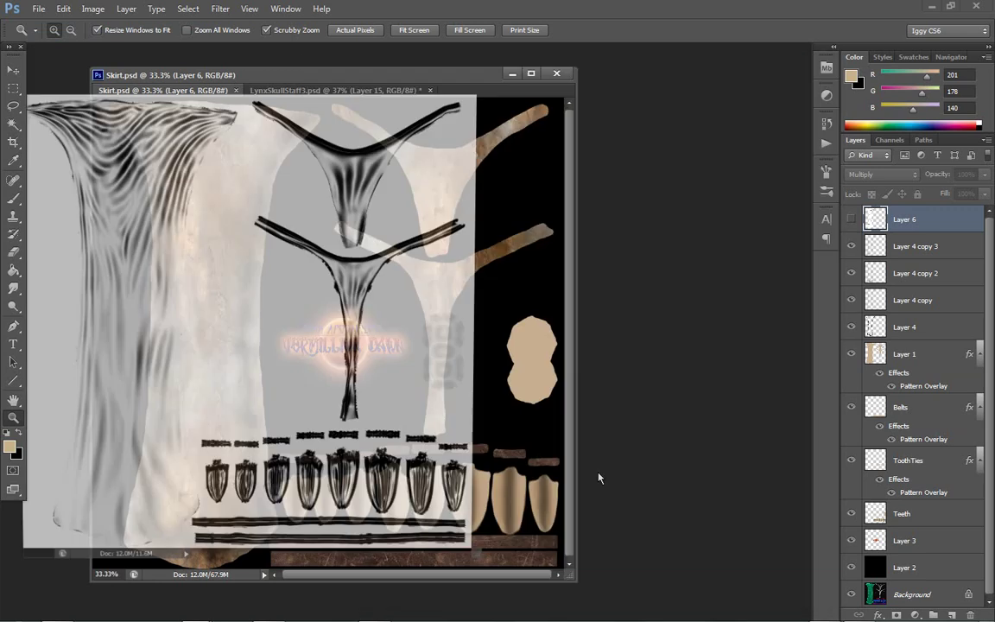
Copy the cavity image into Skirt.psd as a new top layer and align it with the canvas.
{"action": "left_click_drag", "start_coordinate": [897, 228], "coordinate": [525, 285]}
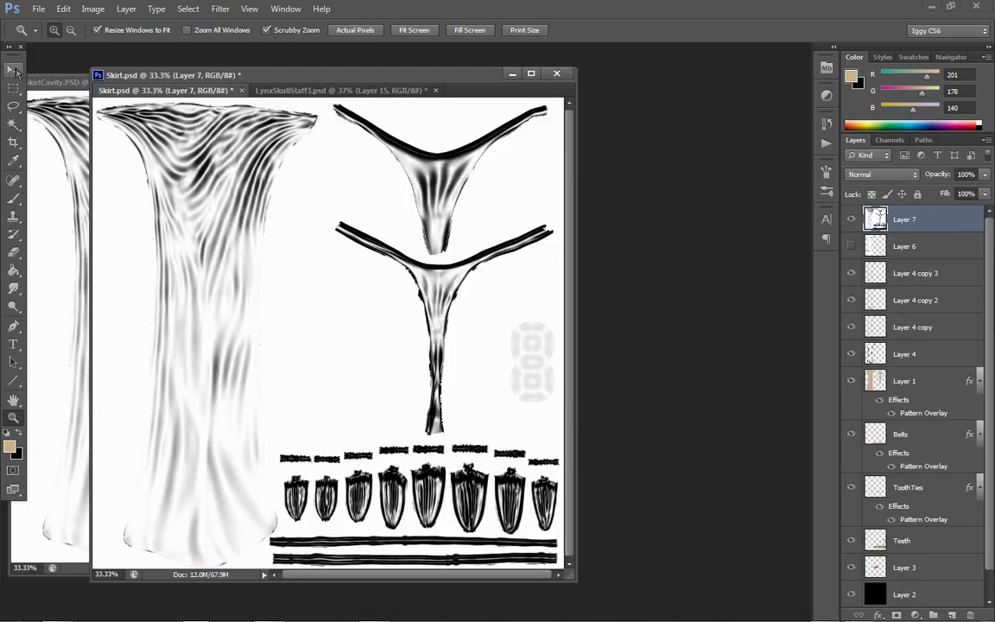
{"action": "mouse_move", "coordinate": [328, 178]}
{"action": "left_mouse_down"}
{"action": "mouse_move", "coordinate": [334, 194]}
{"action": "mouse_move", "coordinate": [335, 173]}
{"action": "left_mouse_up"}
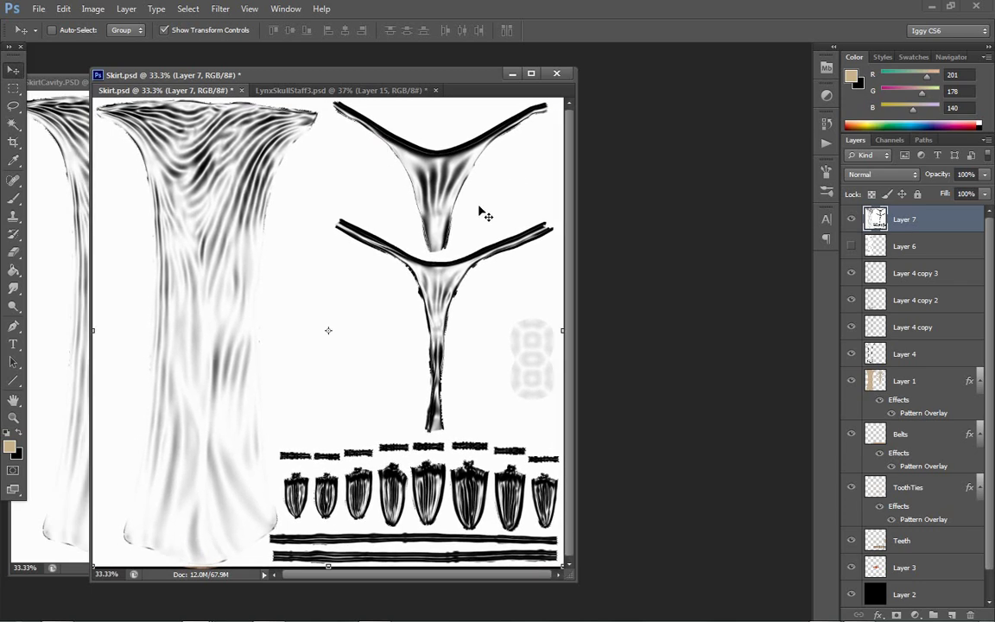
{"action": "mouse_move", "coordinate": [477, 341]}
{"action": "left_mouse_down"}
{"action": "mouse_move", "coordinate": [478, 330]}
{"action": "mouse_move", "coordinate": [476, 339]}
{"action": "left_mouse_up"}
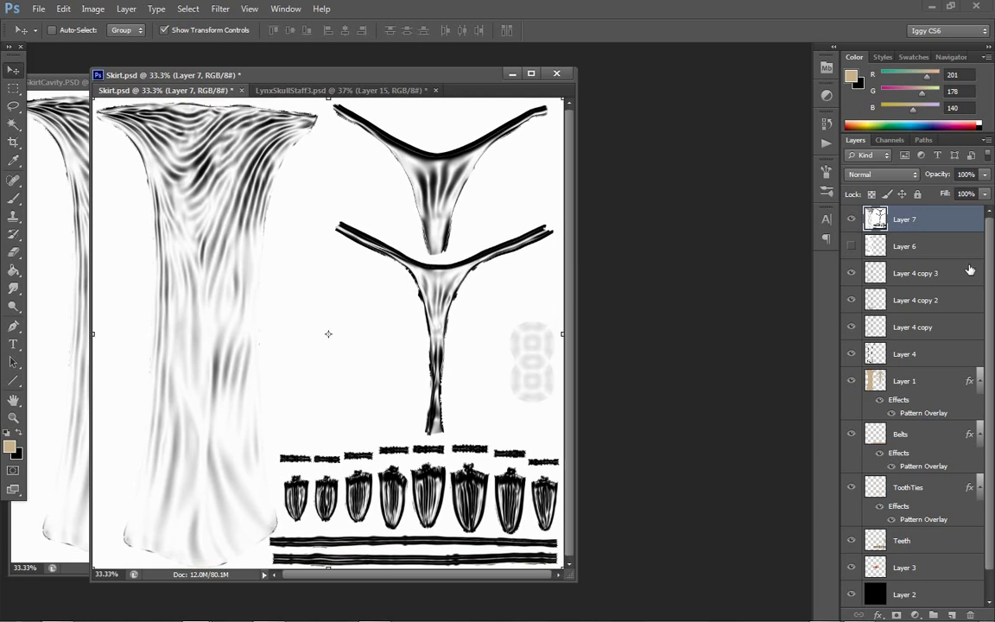
Set the cavity layer's blend mode to Multiply and its opacity to 56%.
{"action": "left_click", "coordinate": [853, 221]}
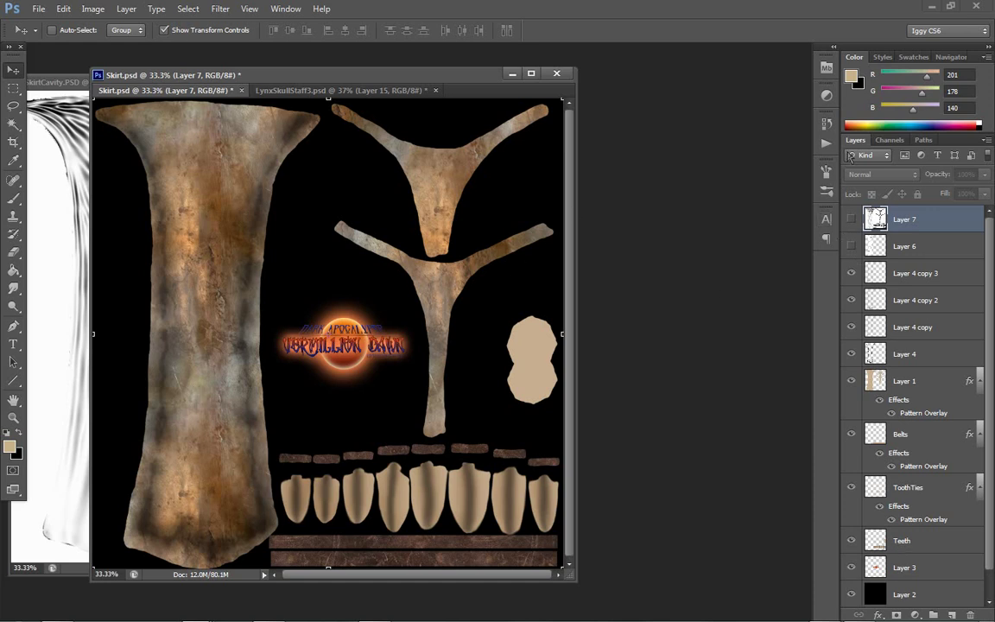
{"action": "left_click", "coordinate": [852, 220]}
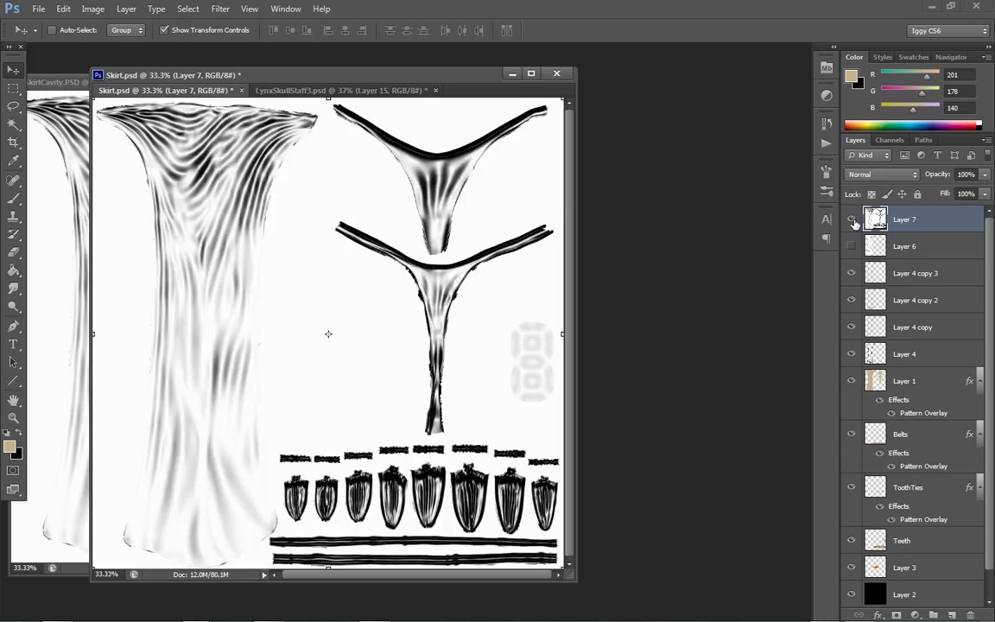
{"action": "left_click", "coordinate": [875, 176]}
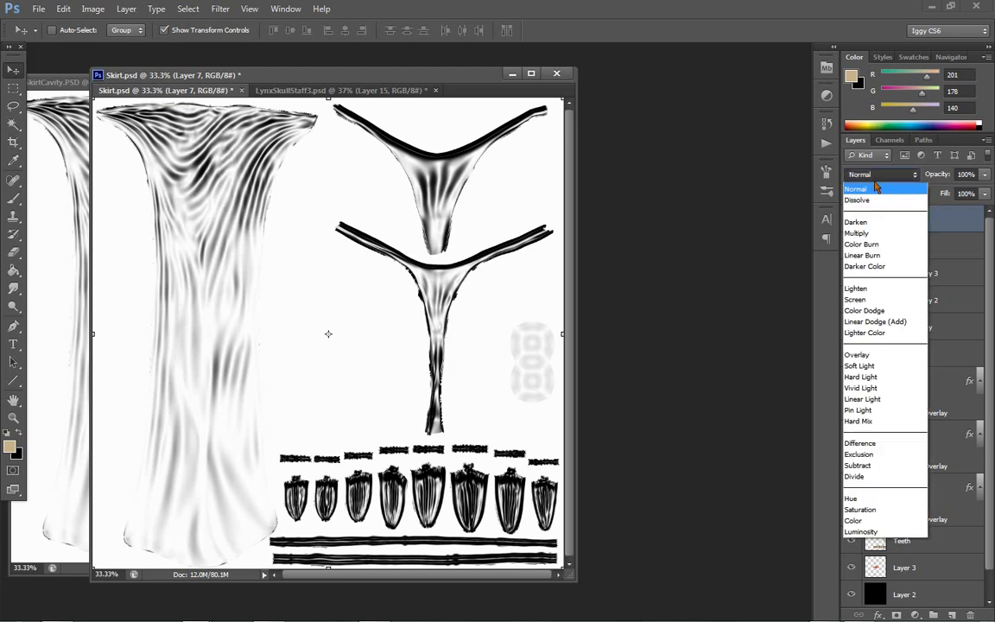
{"action": "left_click", "coordinate": [872, 233]}
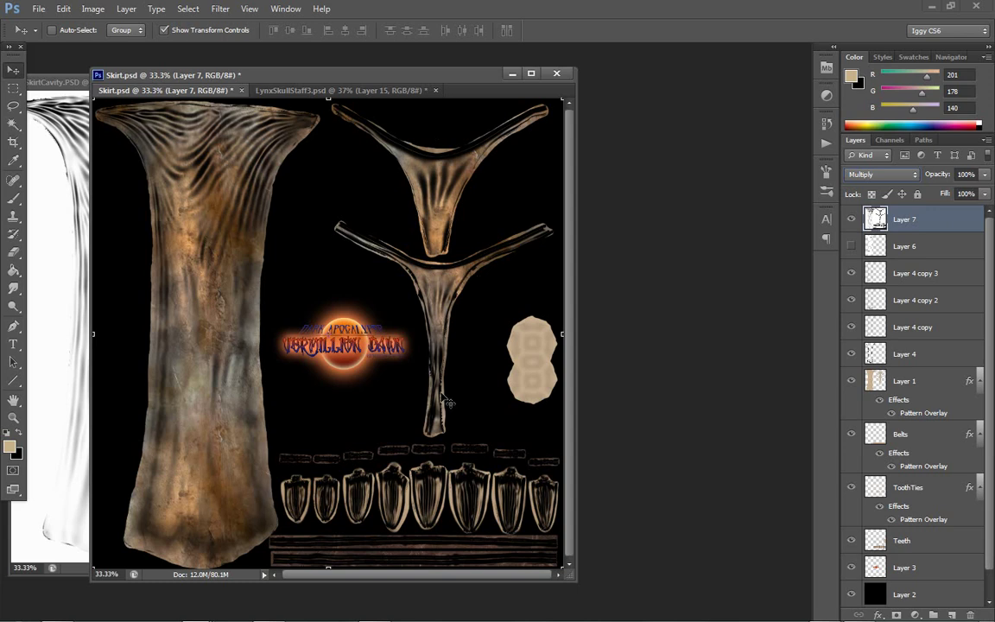
{"action": "left_click", "coordinate": [985, 175]}
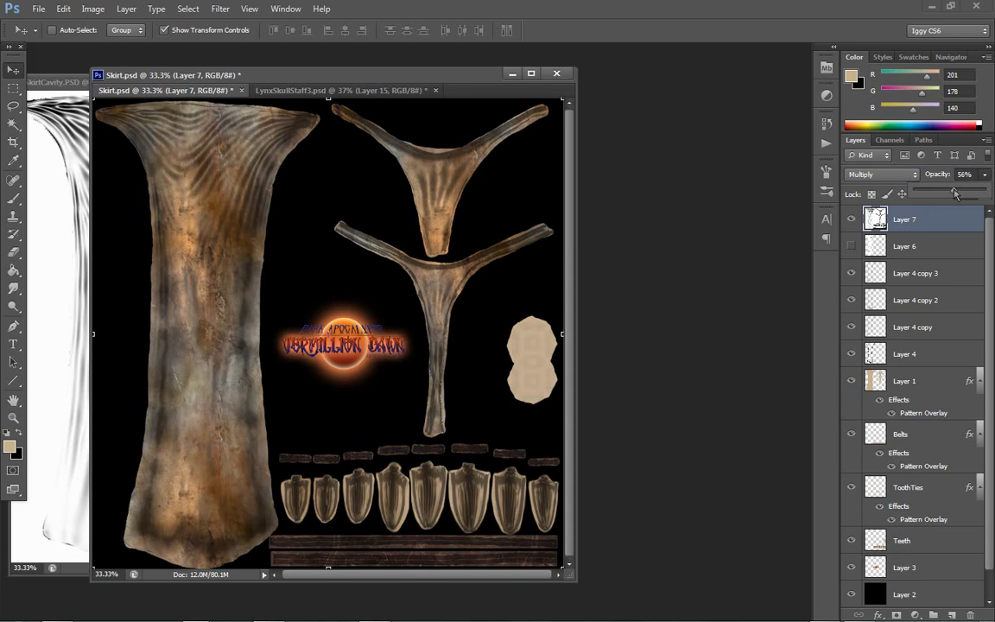
{"action": "left_click", "coordinate": [715, 179]}
Close the SkirtCavity.PSD document and save the changes to Skirt.psd.
{"action": "left_click", "coordinate": [47, 87]}
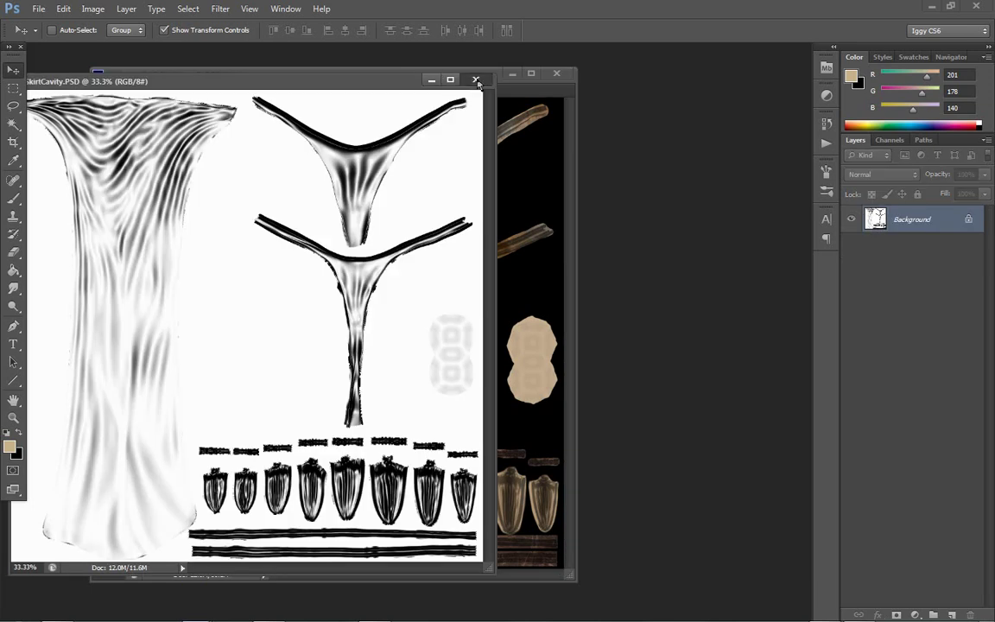
{"action": "left_click", "coordinate": [474, 77]}
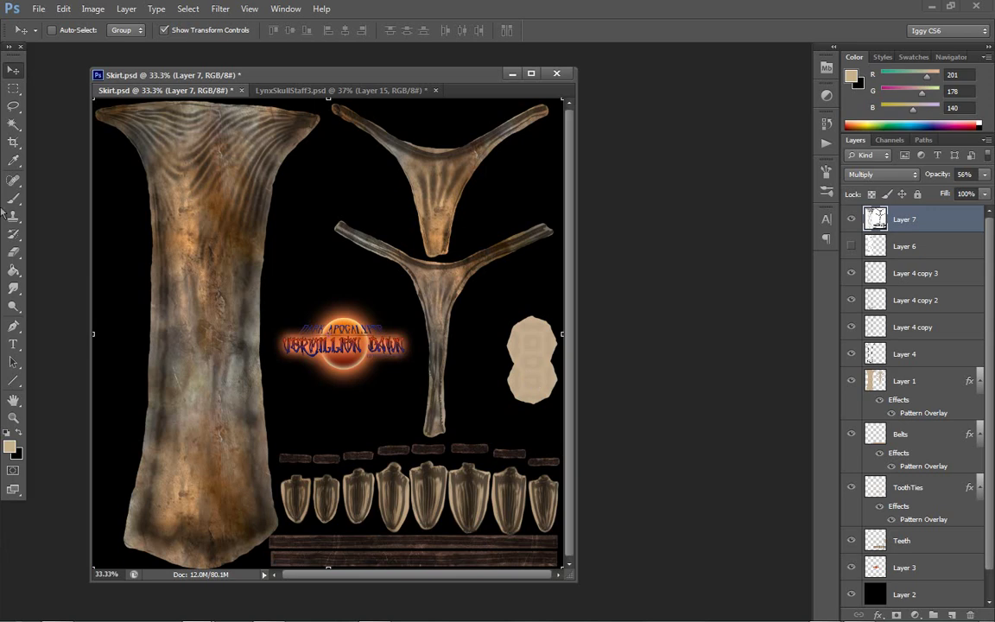
{"action": "left_click", "coordinate": [38, 8]}
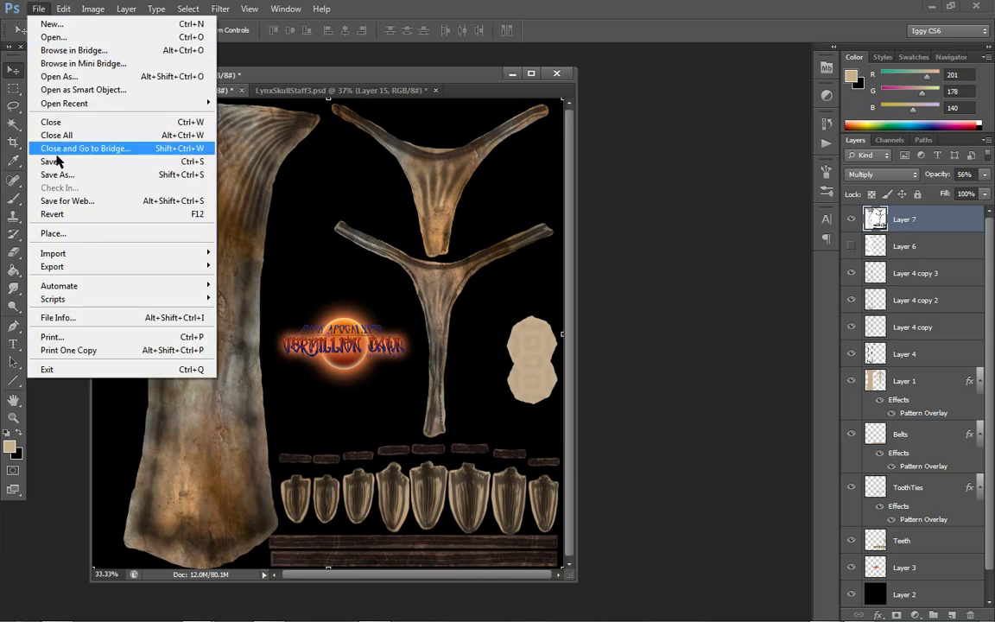
{"action": "left_click", "coordinate": [50, 161]}
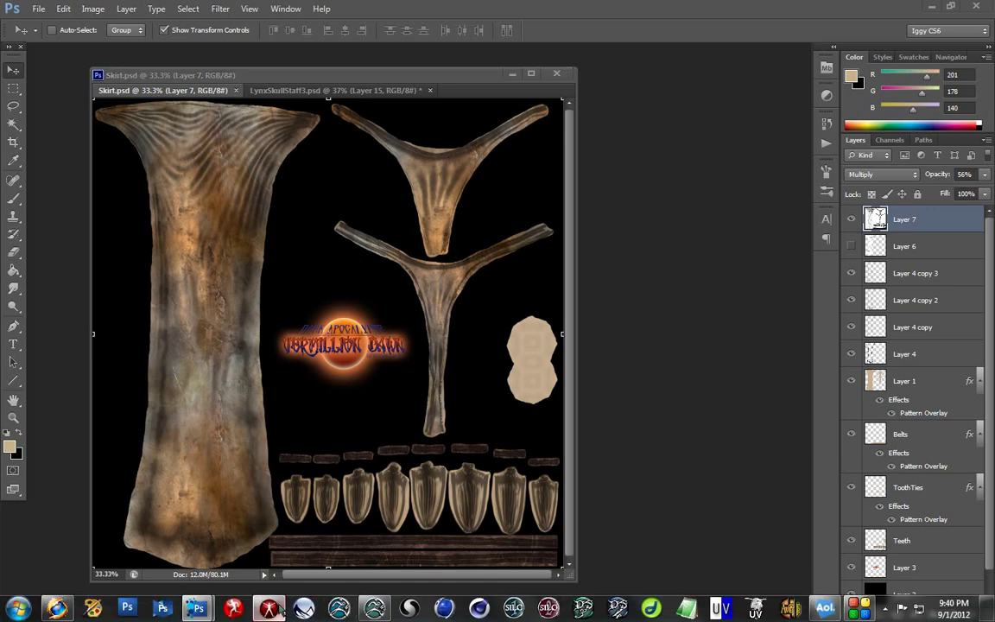
Switch to Poser Pro and load the !Skirt figure from Poser 7's !DI Dark Apocalypse Vermillion Dawn figure library.
{"action": "left_click", "coordinate": [268, 609]}
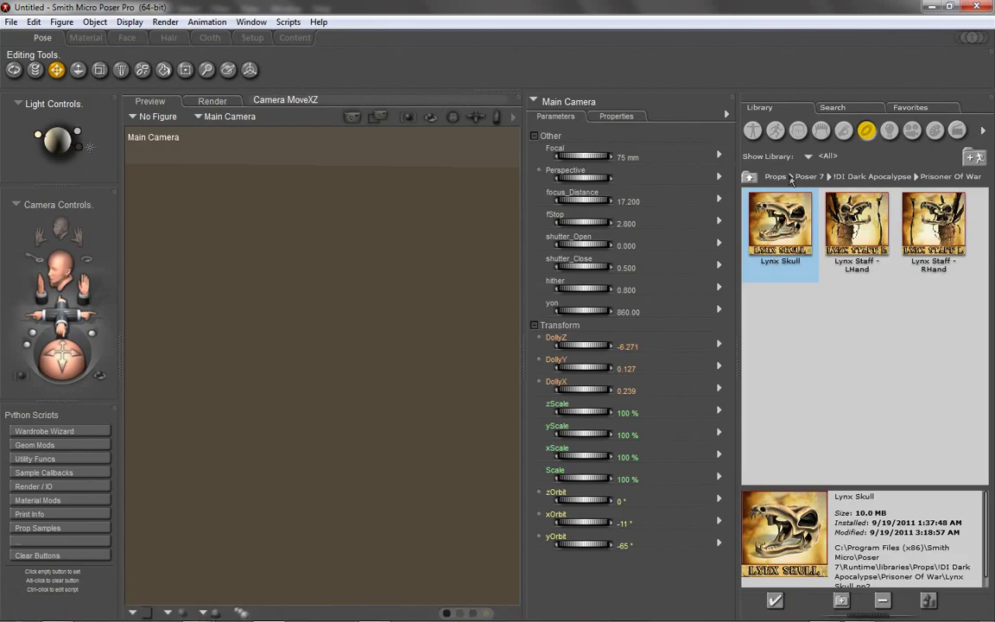
{"action": "left_click", "coordinate": [776, 130]}
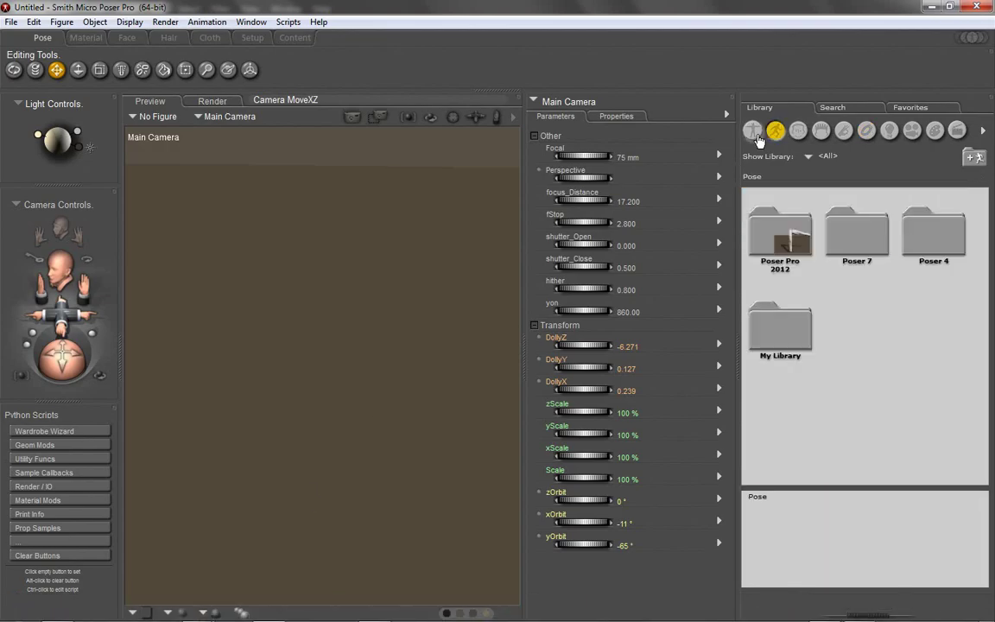
{"action": "left_click", "coordinate": [752, 129]}
{"action": "double_click", "coordinate": [859, 259]}
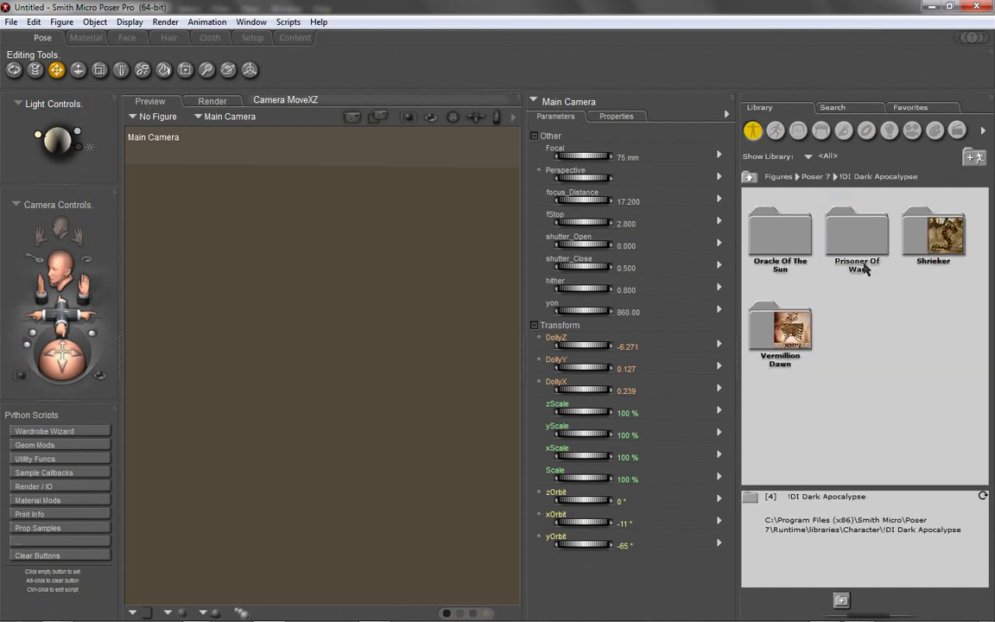
{"action": "double_click", "coordinate": [774, 238]}
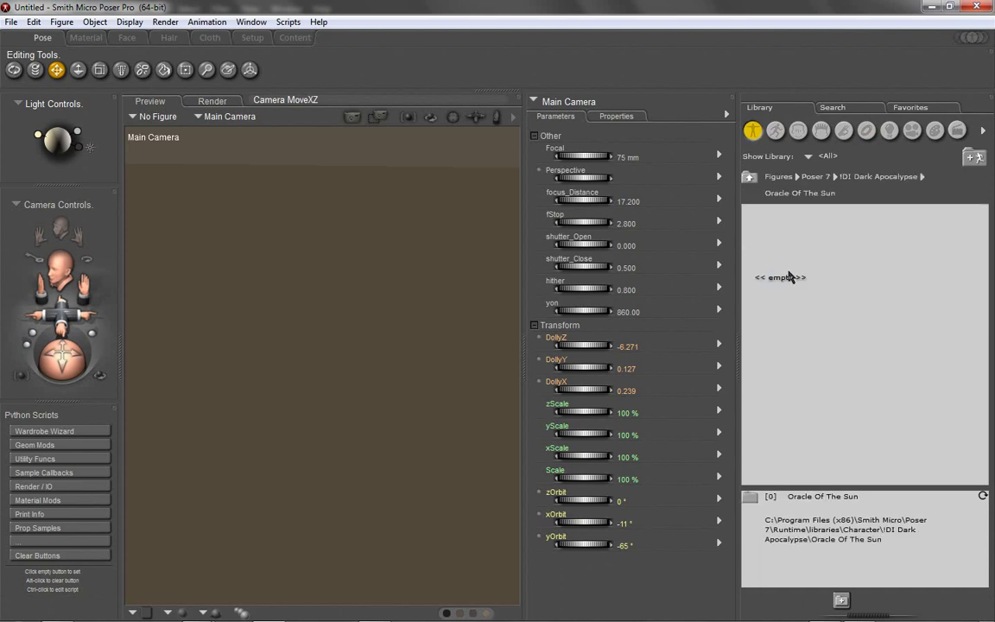
{"action": "left_click", "coordinate": [815, 176]}
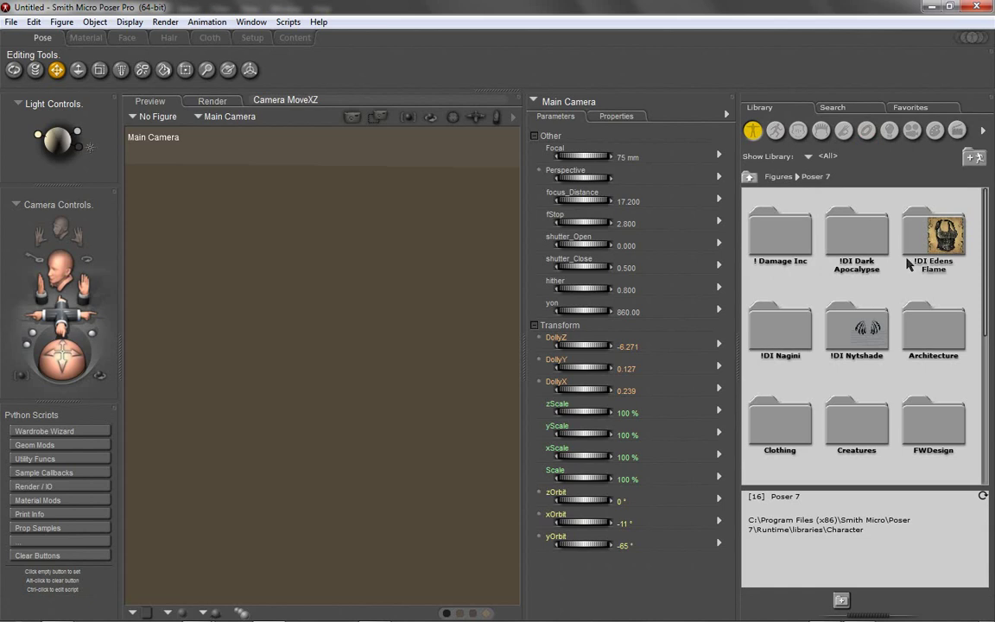
{"action": "double_click", "coordinate": [857, 237]}
{"action": "double_click", "coordinate": [782, 332]}
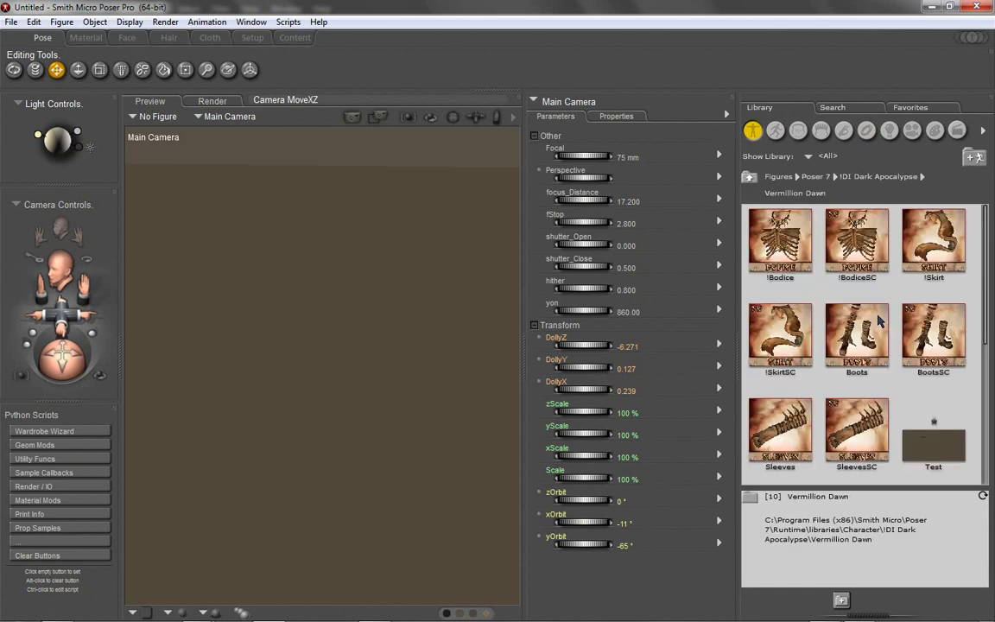
{"action": "left_click", "coordinate": [930, 248]}
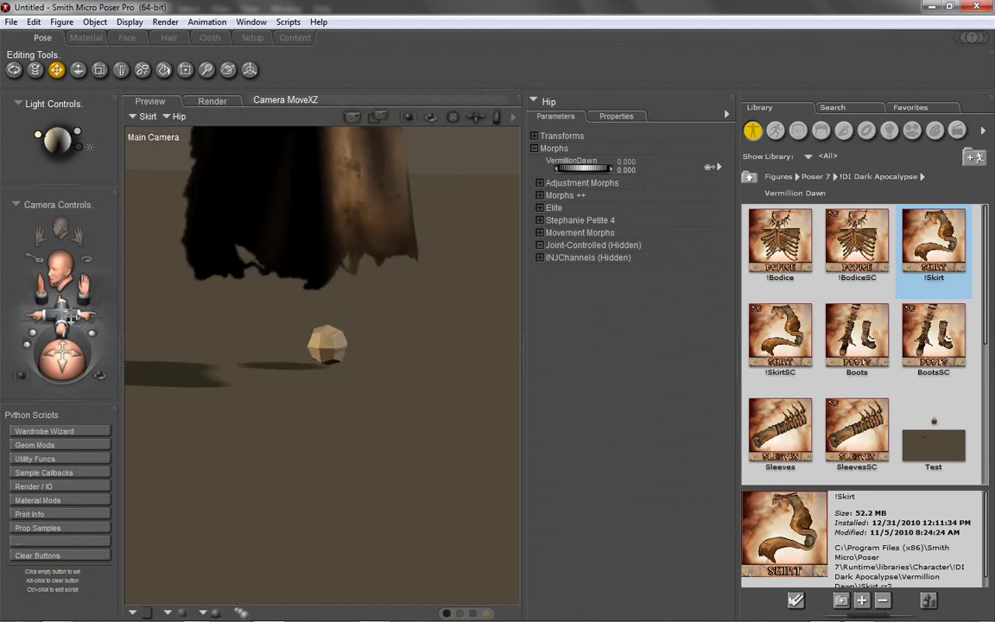
Frame the whole skirt in the main camera and redirect the sunlight so the front of the skirt is lit.
{"action": "left_click_drag", "start_coordinate": [76, 285], "coordinate": [82, 484]}
{"action": "mouse_move", "coordinate": [65, 341]}
{"action": "left_mouse_down"}
{"action": "mouse_move", "coordinate": [10, 371]}
{"action": "mouse_move", "coordinate": [37, 331]}
{"action": "mouse_move", "coordinate": [59, 330]}
{"action": "left_mouse_up"}
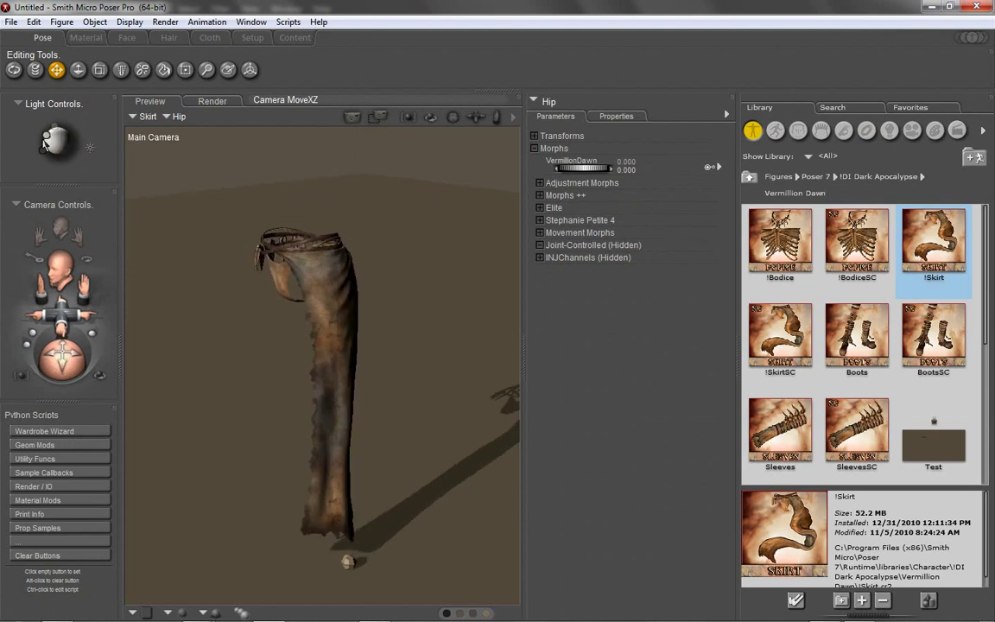
{"action": "mouse_move", "coordinate": [44, 142]}
{"action": "left_mouse_down"}
{"action": "mouse_move", "coordinate": [46, 130]}
{"action": "mouse_move", "coordinate": [57, 134]}
{"action": "left_mouse_up"}
{"action": "left_click_drag", "start_coordinate": [62, 322], "coordinate": [64, 347]}
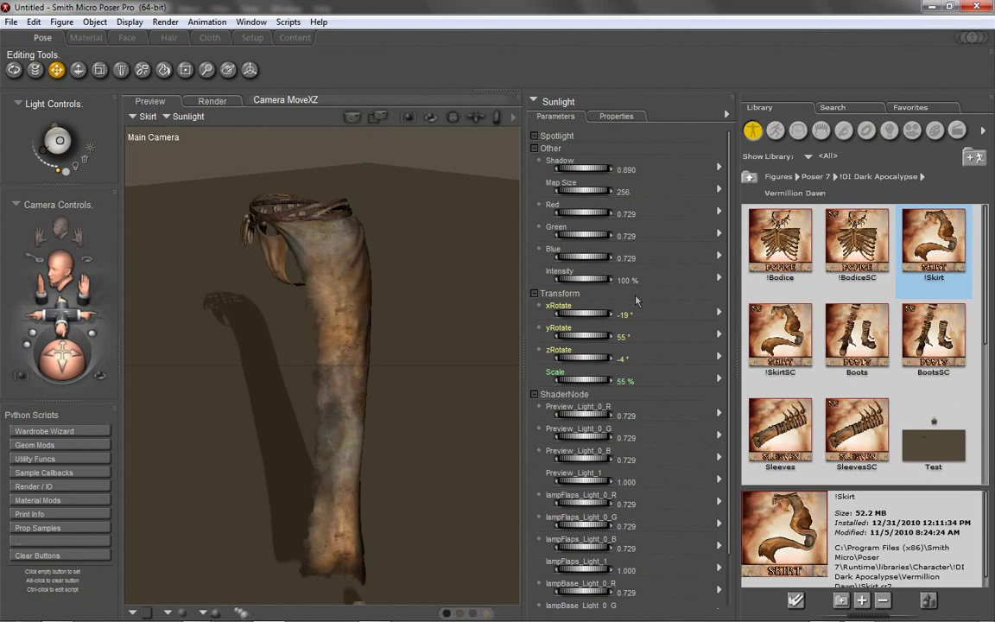
Set the diffuse image map of the SkirtCloth material to Skirt.psd from the Desktop.
{"action": "left_click", "coordinate": [87, 37]}
{"action": "left_click", "coordinate": [172, 297]}
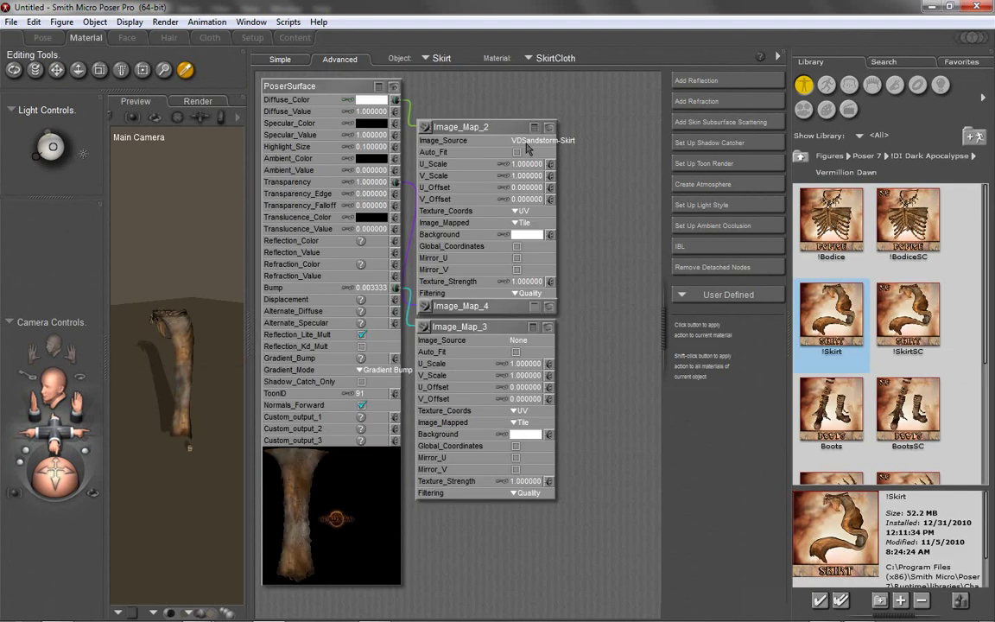
{"action": "left_click", "coordinate": [475, 135]}
{"action": "left_click", "coordinate": [548, 145]}
{"action": "scroll", "coordinate": [764, 214], "scroll_direction": "down", "scroll_amount": 5}
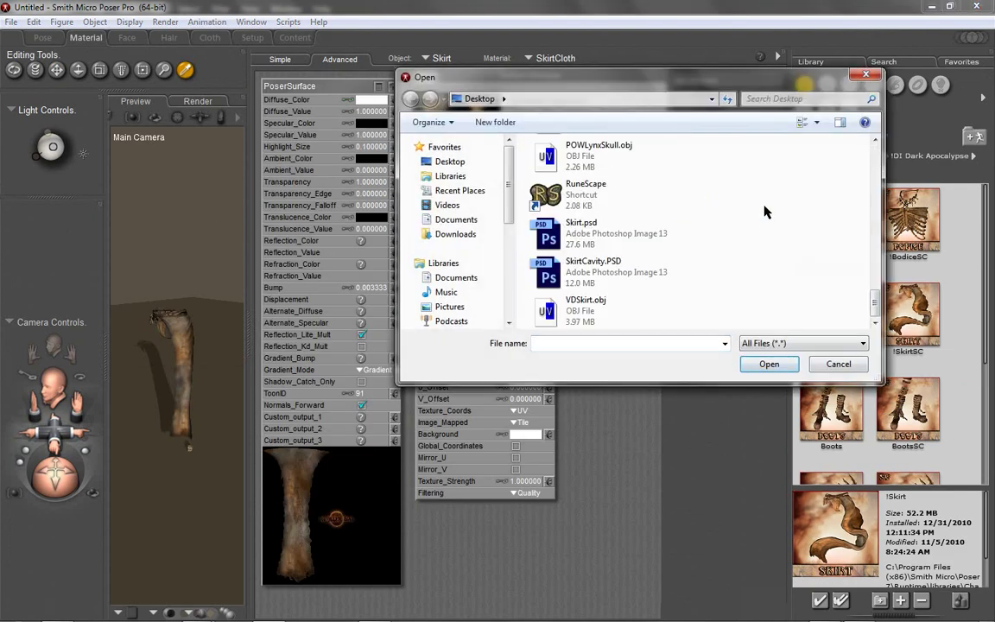
{"action": "double_click", "coordinate": [580, 226]}
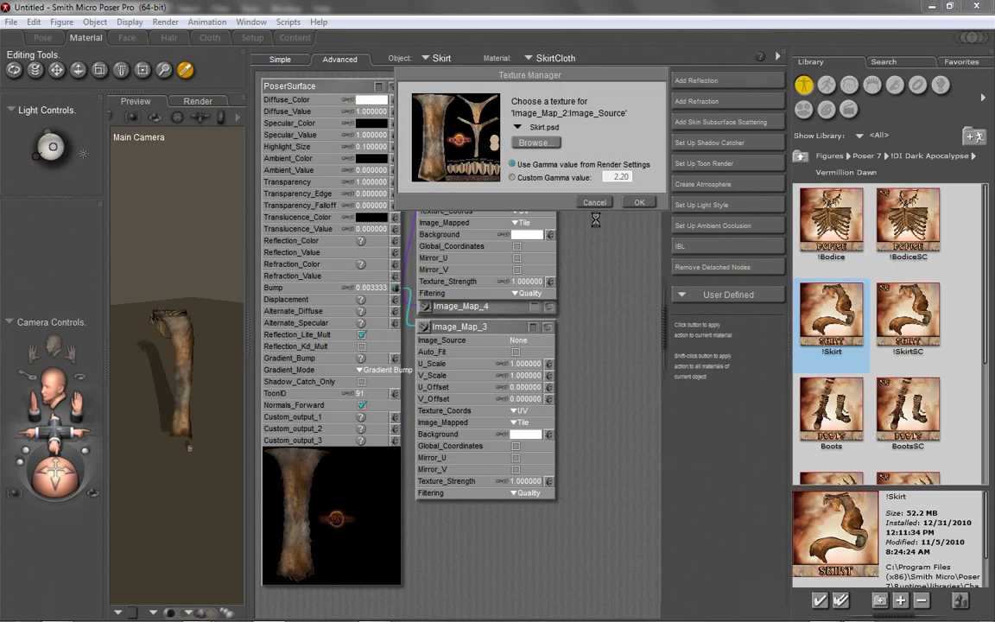
{"action": "left_click", "coordinate": [649, 203]}
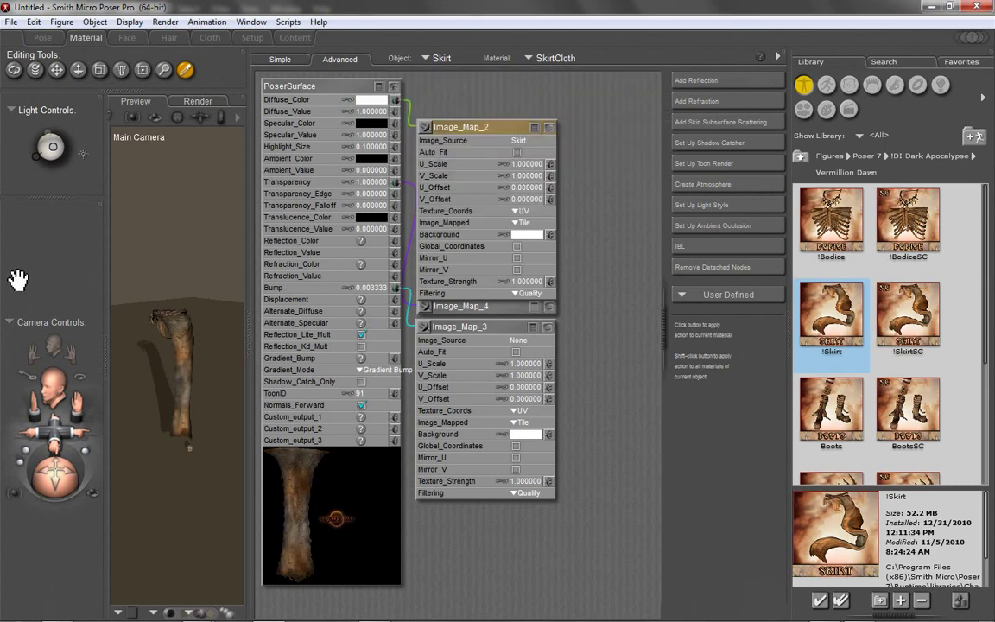
Set the diffuse image map of the skirt's Panty material to Skirt.psd as well.
{"action": "mouse_move", "coordinate": [61, 429]}
{"action": "left_mouse_down"}
{"action": "mouse_move", "coordinate": [59, 418]}
{"action": "mouse_move", "coordinate": [57, 434]}
{"action": "left_mouse_up"}
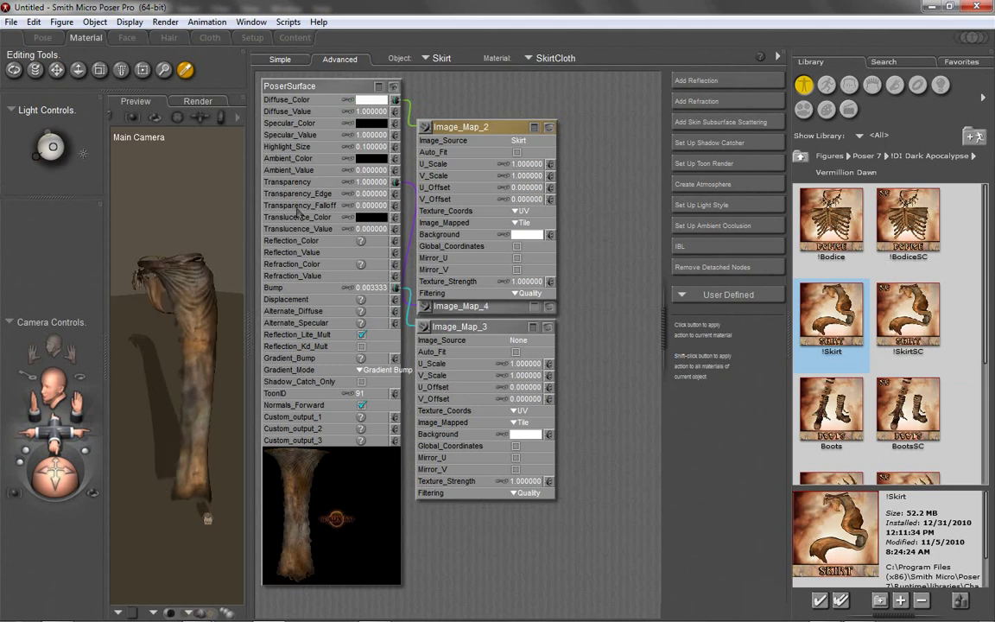
{"action": "left_click", "coordinate": [152, 299]}
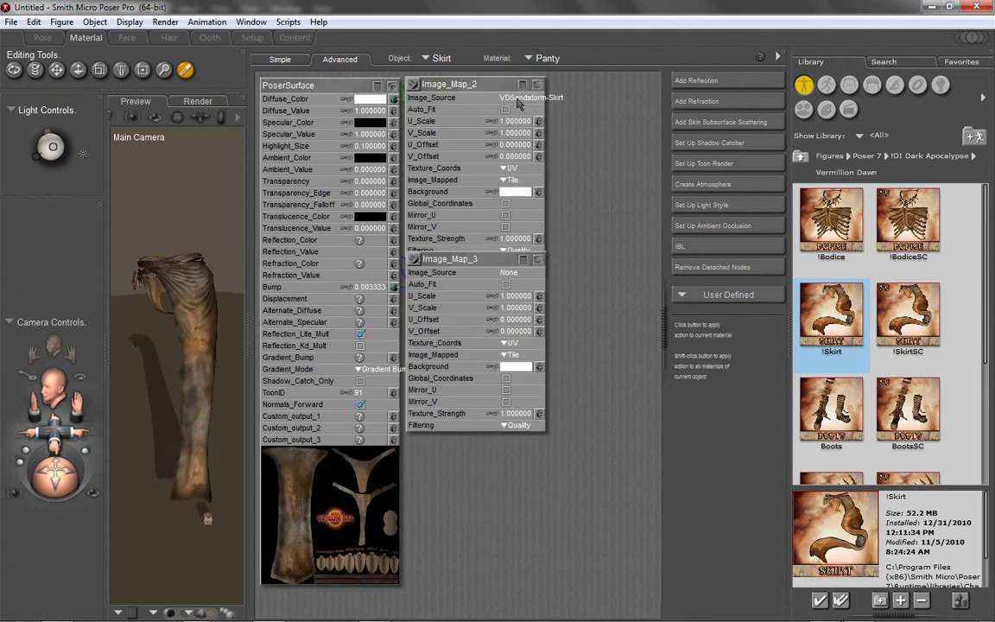
{"action": "left_click", "coordinate": [517, 99]}
{"action": "left_click", "coordinate": [528, 100]}
{"action": "scroll", "coordinate": [734, 231], "scroll_direction": "down", "scroll_amount": 10}
{"action": "double_click", "coordinate": [570, 186]}
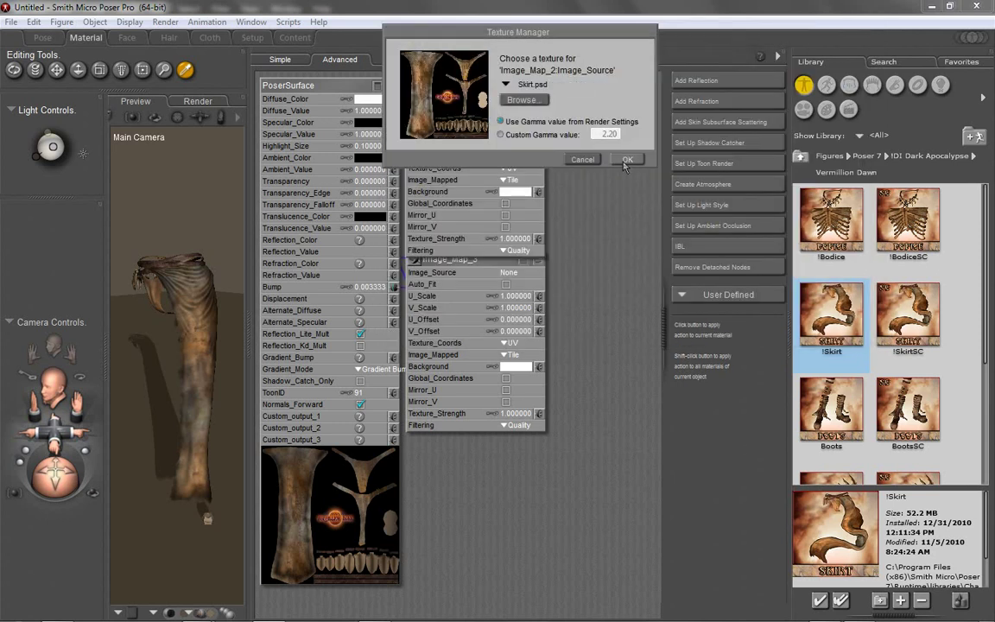
{"action": "left_click", "coordinate": [615, 155]}
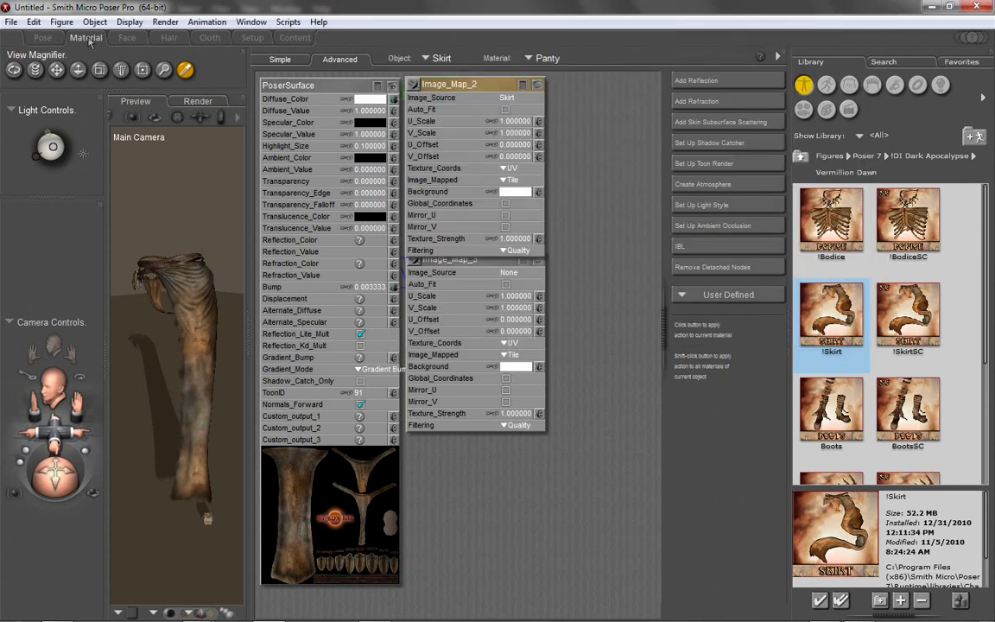
Back in the Pose room, aim the sunlight at about -15°, 23°, -1° and render the skirt with FireFly.
{"action": "left_click", "coordinate": [47, 39]}
{"action": "left_click_drag", "start_coordinate": [63, 318], "coordinate": [68, 286]}
{"action": "left_click_drag", "start_coordinate": [66, 367], "coordinate": [95, 377]}
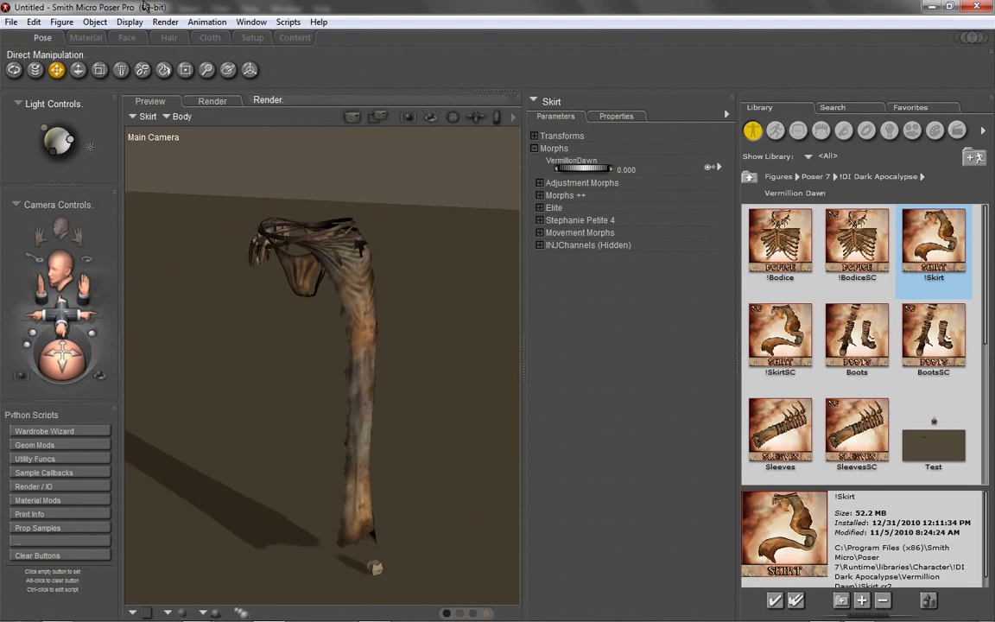
{"action": "left_click_drag", "start_coordinate": [69, 140], "coordinate": [59, 140]}
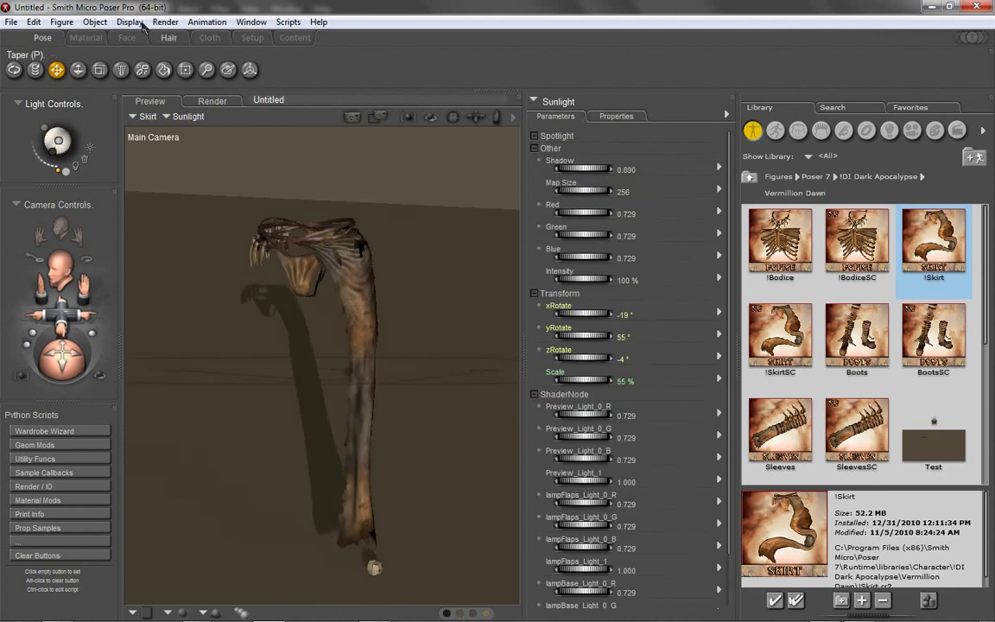
{"action": "left_click", "coordinate": [164, 22]}
{"action": "left_click", "coordinate": [159, 38]}
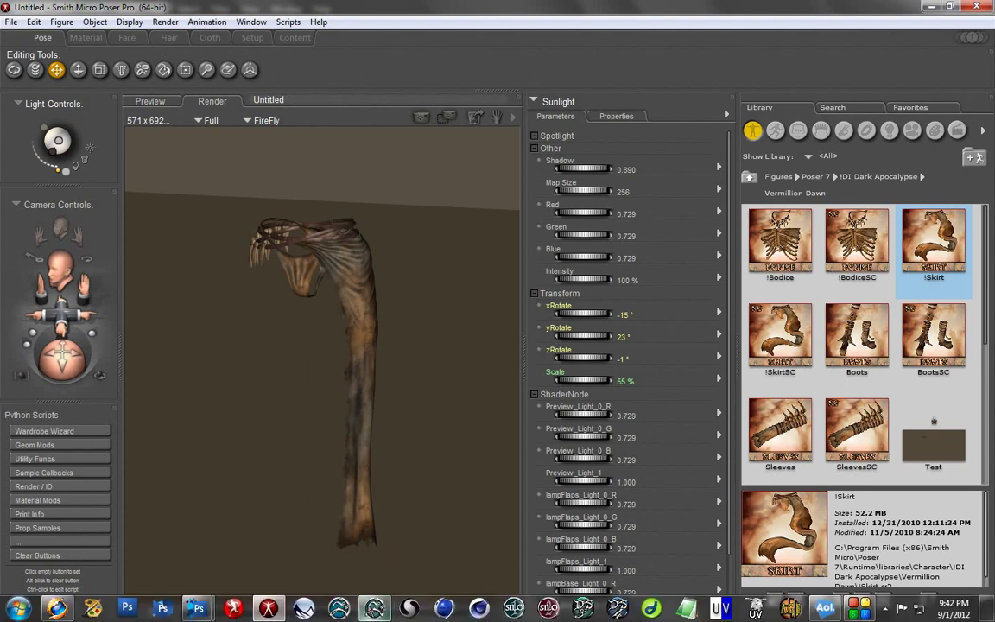
Switch to ZBrush, import POWLynxSkull.obj from the Desktop in place of the skirt mesh and frame the skull in side view.
{"action": "mouse_move", "coordinate": [374, 607]}
{"action": "left_click", "coordinate": [345, 553]}
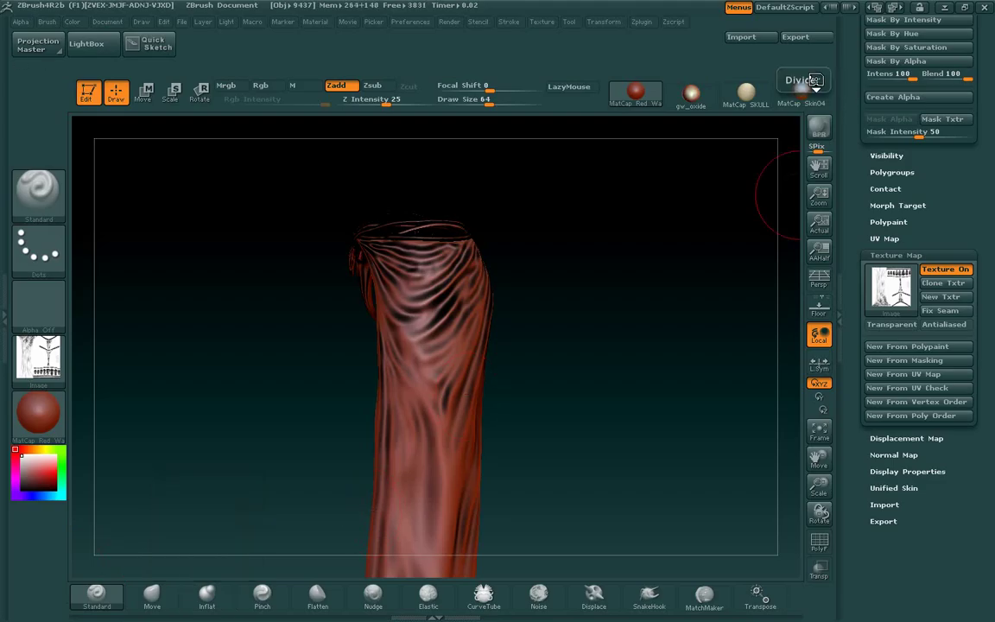
{"action": "left_click", "coordinate": [741, 37]}
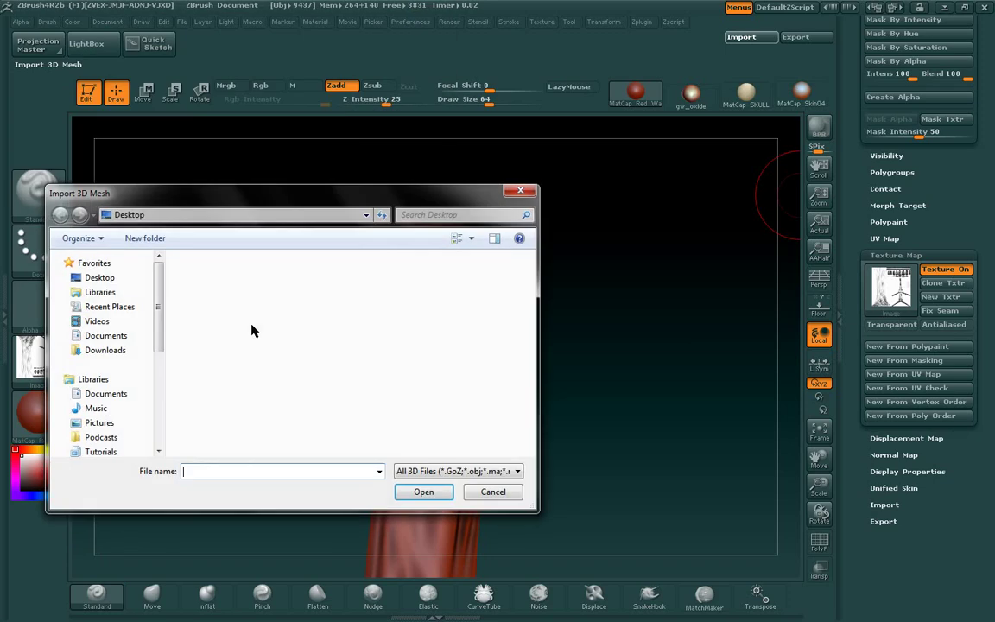
{"action": "scroll", "coordinate": [414, 336], "scroll_direction": "down", "scroll_amount": 10}
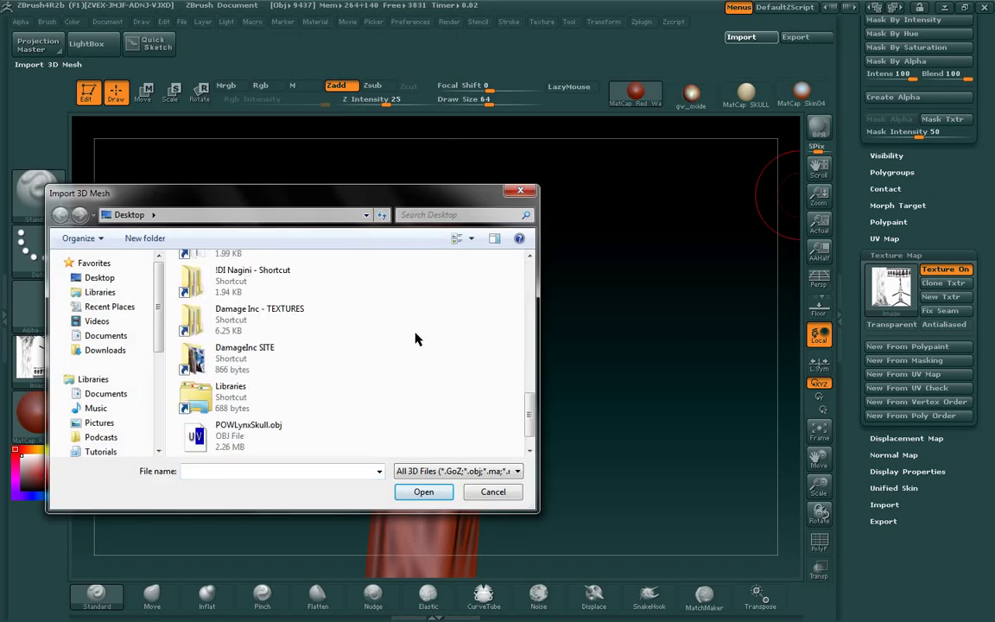
{"action": "scroll", "coordinate": [406, 349], "scroll_direction": "down", "scroll_amount": 1}
{"action": "double_click", "coordinate": [266, 398]}
{"action": "left_click", "coordinate": [528, 390]}
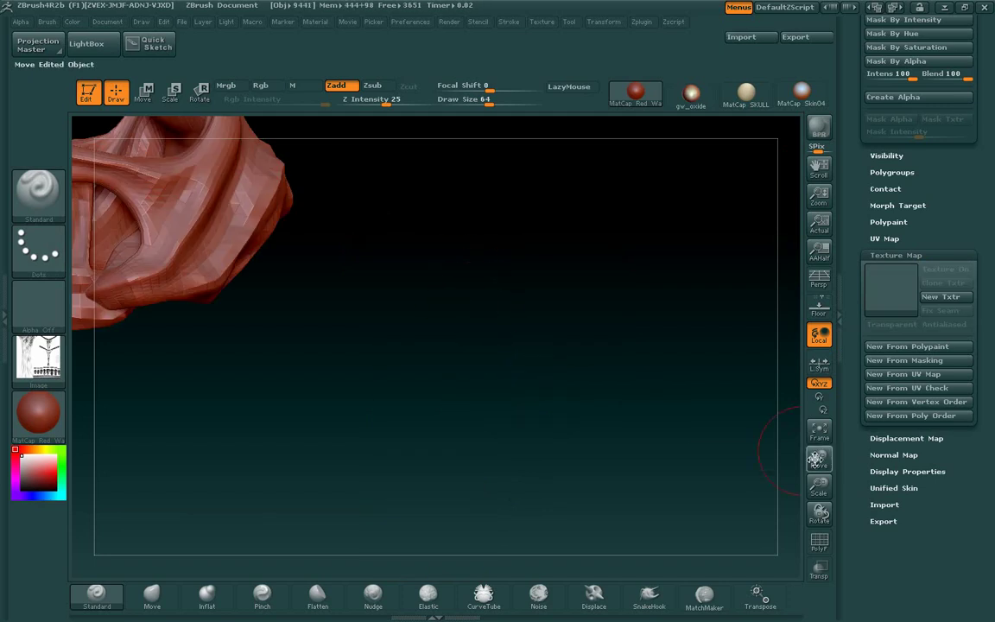
{"action": "left_click_drag", "start_coordinate": [819, 451], "coordinate": [874, 488]}
{"action": "left_click_drag", "start_coordinate": [816, 460], "coordinate": [855, 455]}
{"action": "mouse_move", "coordinate": [698, 200]}
{"action": "left_mouse_down"}
{"action": "mouse_move", "coordinate": [695, 220]}
{"action": "mouse_move", "coordinate": [693, 195]}
{"action": "left_mouse_up"}
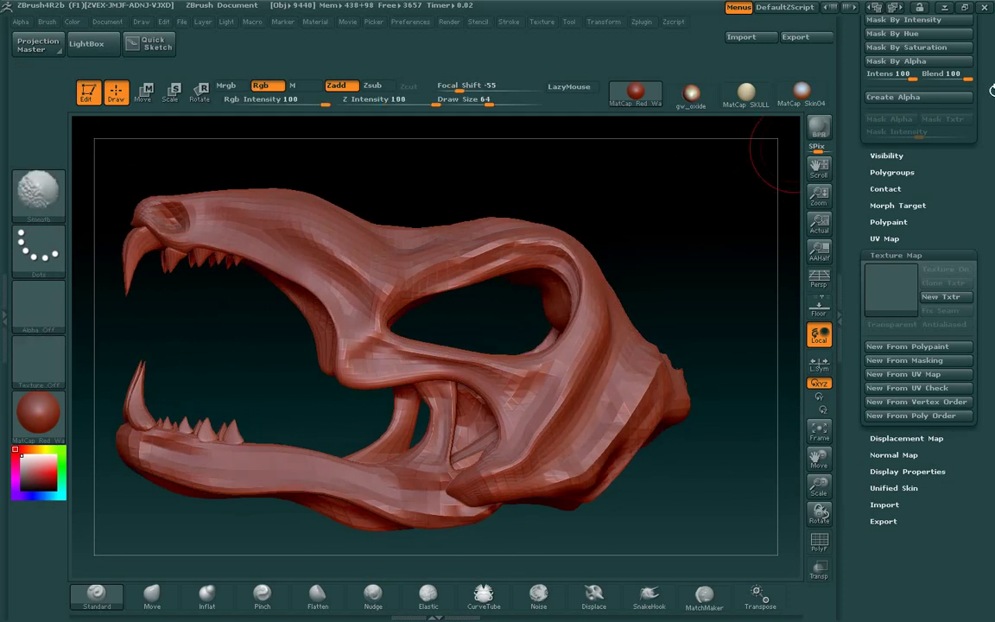
Subdivide the skull mesh and mask it by cavity at intensity 100.
{"action": "left_click_drag", "start_coordinate": [992, 113], "coordinate": [986, 335]}
{"action": "left_click", "coordinate": [889, 282]}
{"action": "left_click", "coordinate": [890, 283]}
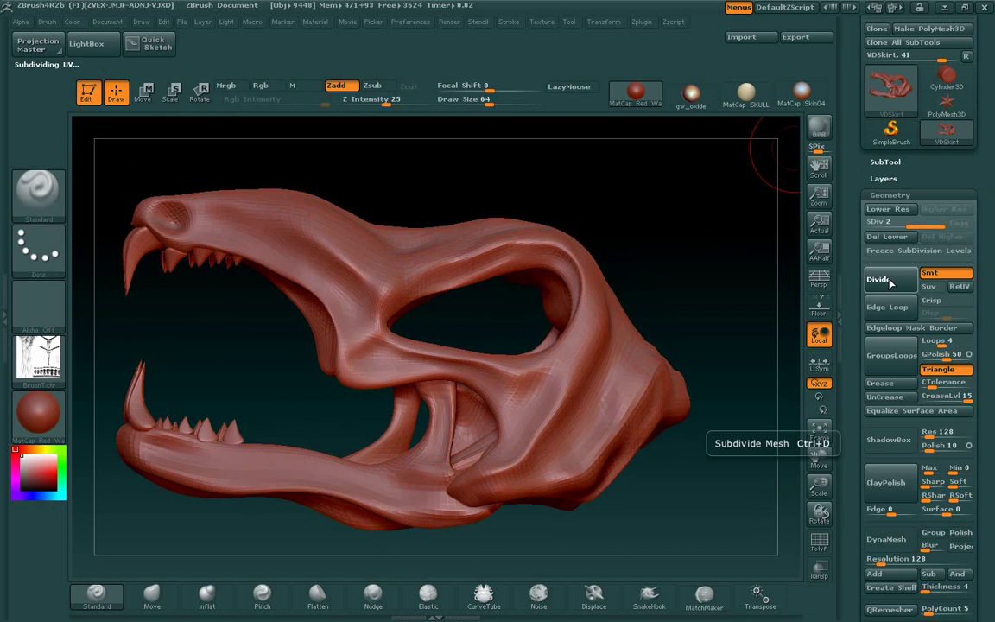
{"action": "scroll", "coordinate": [889, 317], "scroll_direction": "down", "scroll_amount": 10}
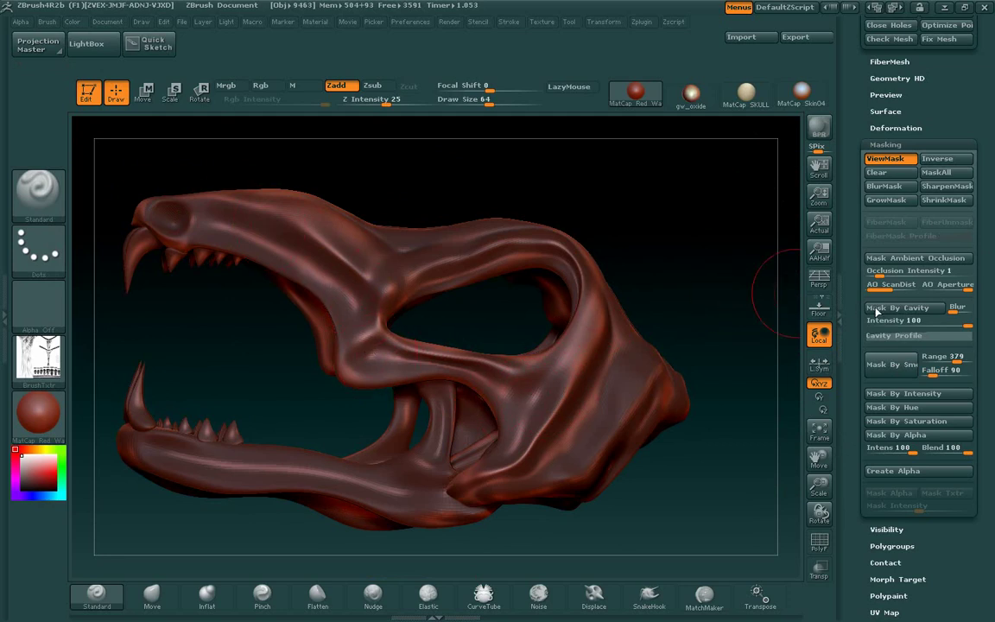
{"action": "left_click", "coordinate": [902, 315]}
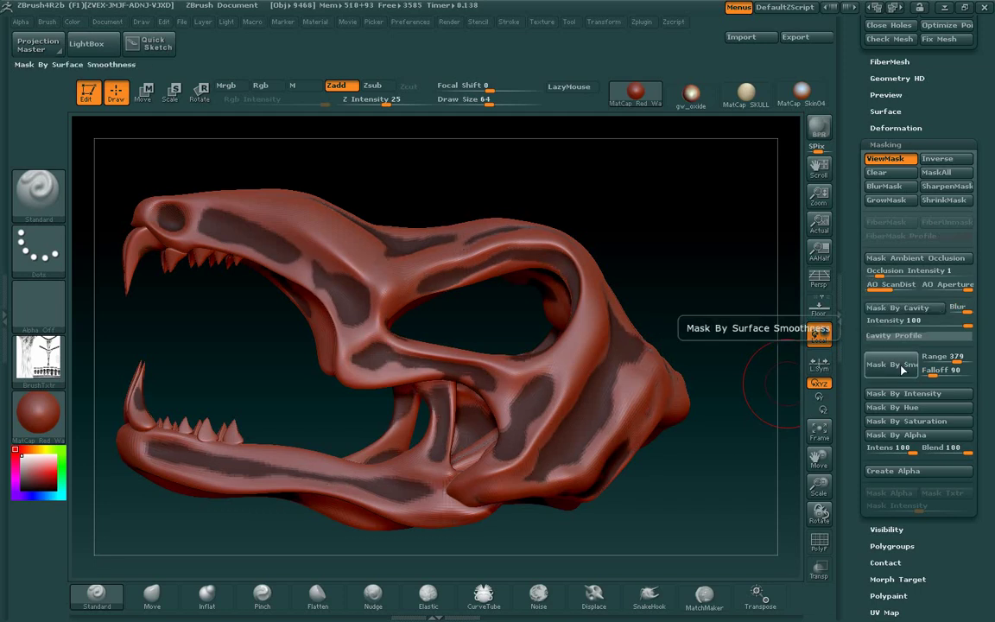
Reshape the Cavity Profile into a sagging curve with two added points and reapply the cavity mask to the skull.
{"action": "left_click", "coordinate": [917, 336]}
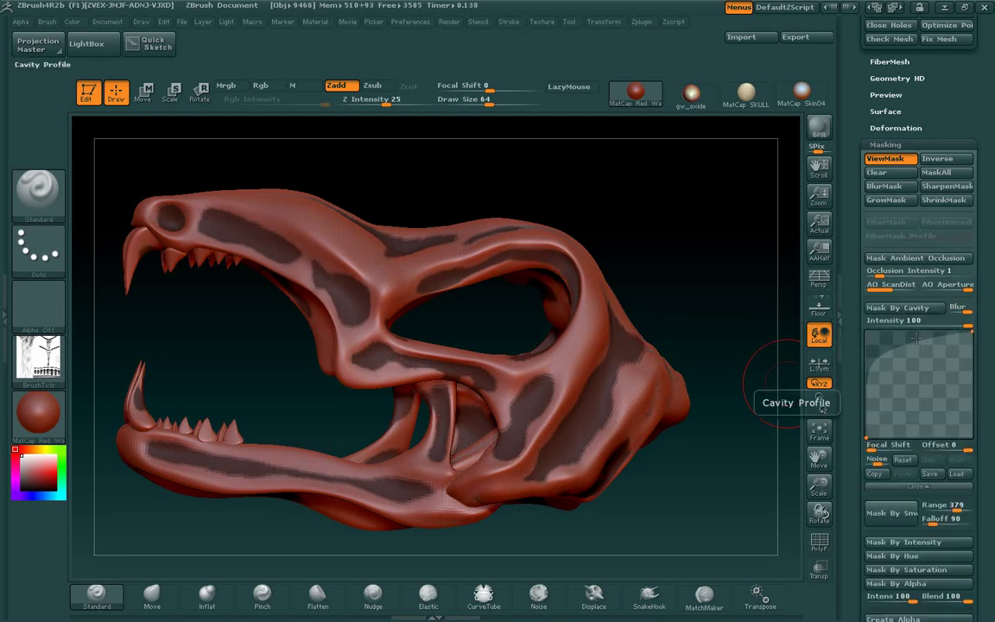
{"action": "left_click_drag", "start_coordinate": [883, 355], "coordinate": [930, 374]}
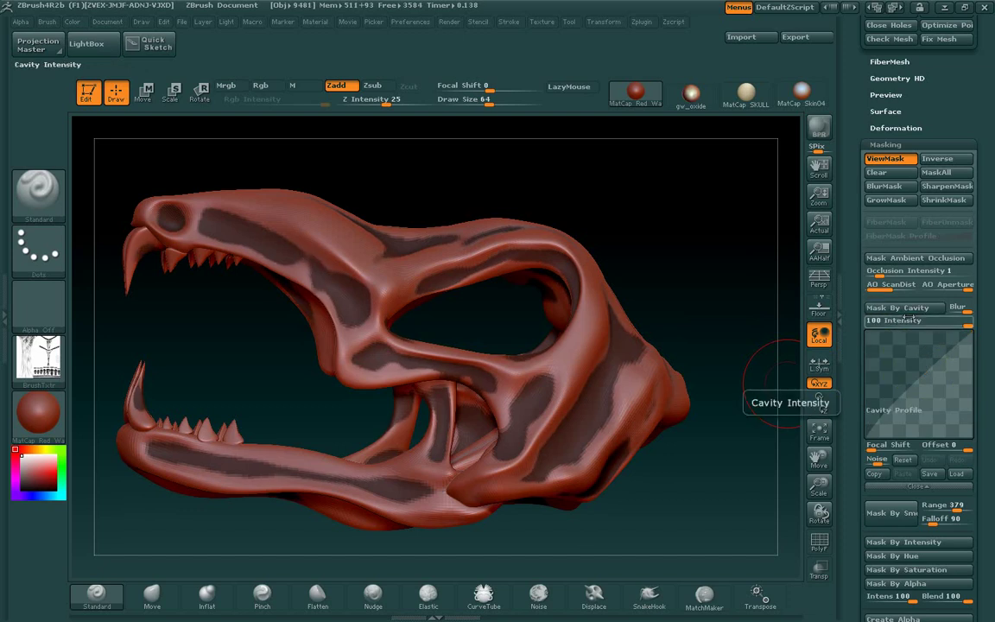
{"action": "left_click", "coordinate": [923, 373]}
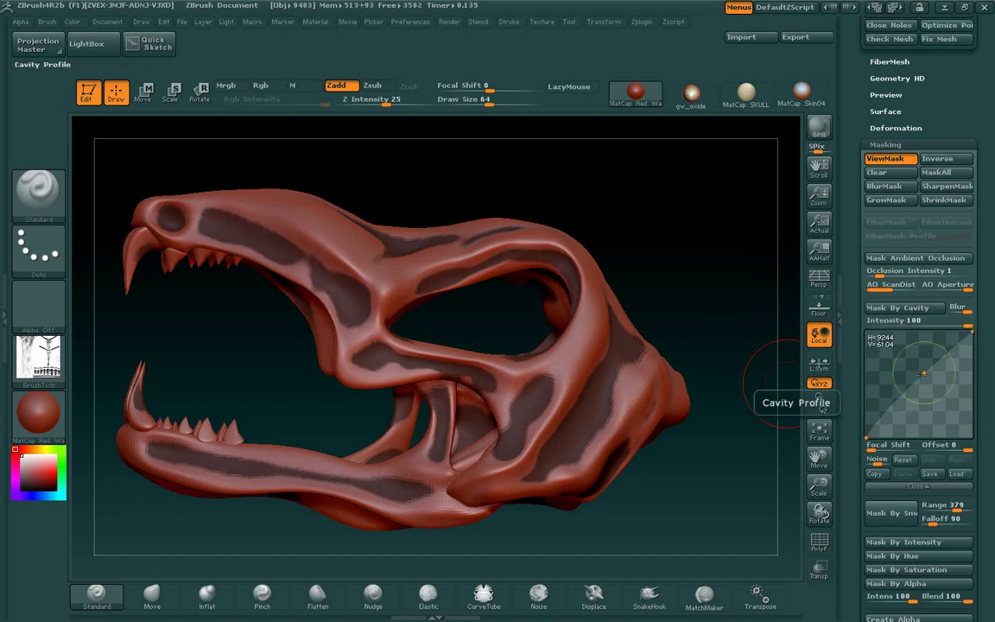
{"action": "left_click", "coordinate": [910, 383]}
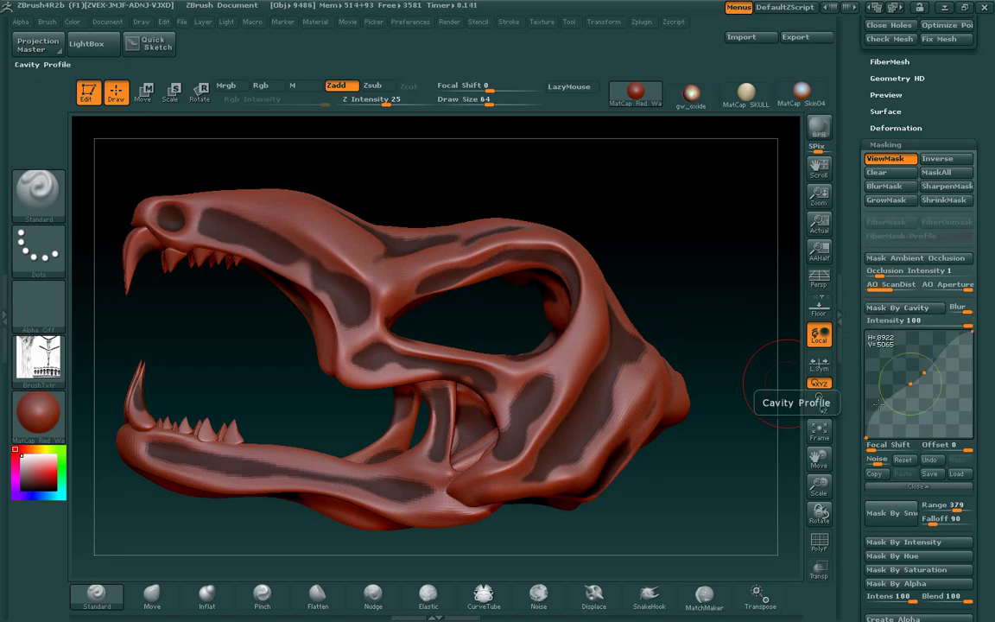
{"action": "left_click_drag", "start_coordinate": [924, 373], "coordinate": [927, 338]}
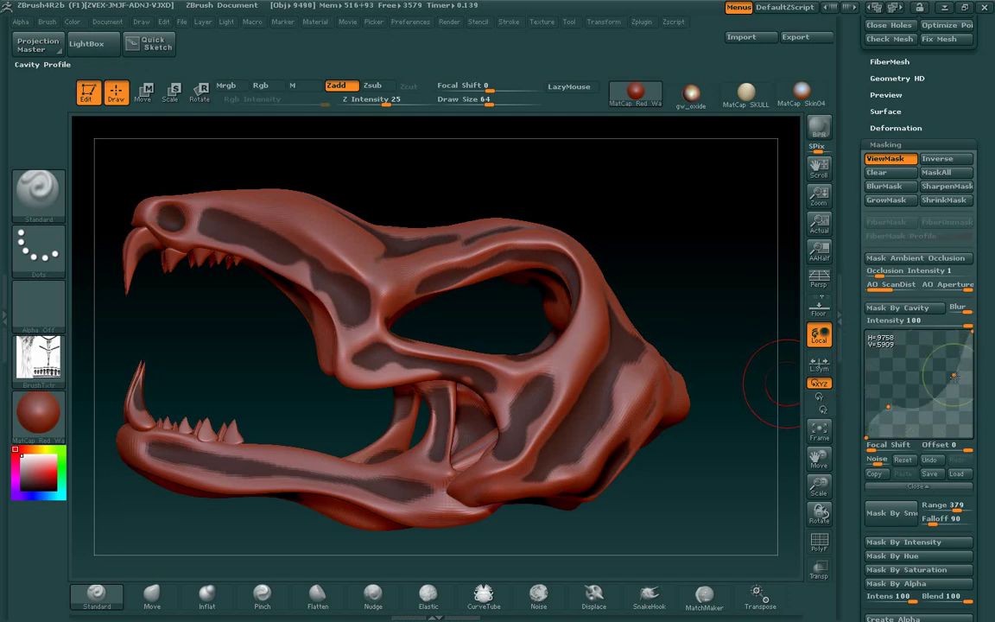
{"action": "left_click", "coordinate": [913, 314]}
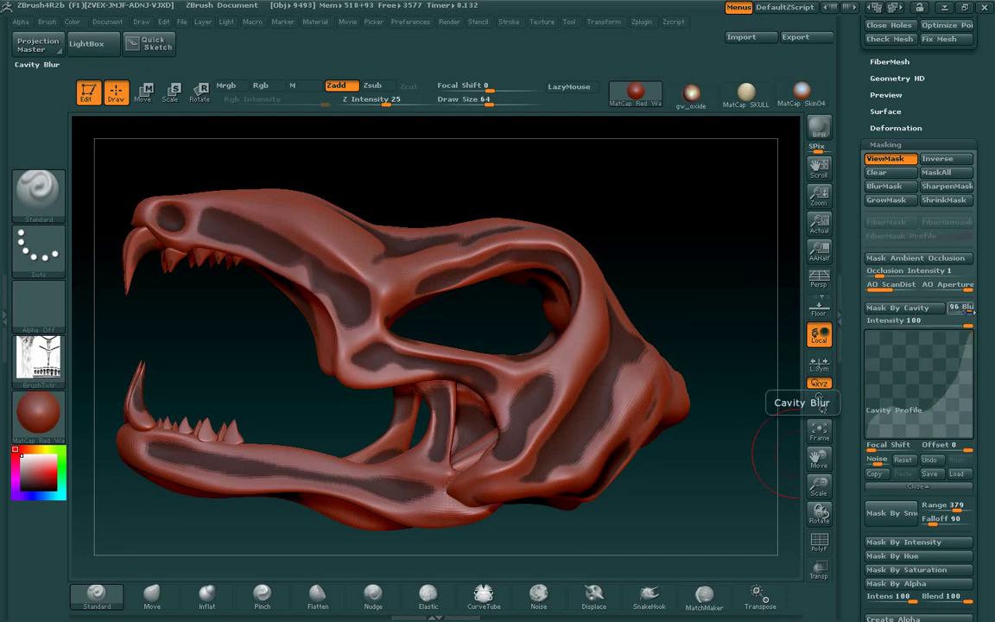
Try the skull's cavity mask at intensity 35.2429 and at 13.5359.
{"action": "mouse_move", "coordinate": [970, 311]}
{"action": "left_mouse_down"}
{"action": "mouse_move", "coordinate": [979, 313]}
{"action": "mouse_move", "coordinate": [958, 324]}
{"action": "left_mouse_up"}
{"action": "left_click", "coordinate": [909, 312]}
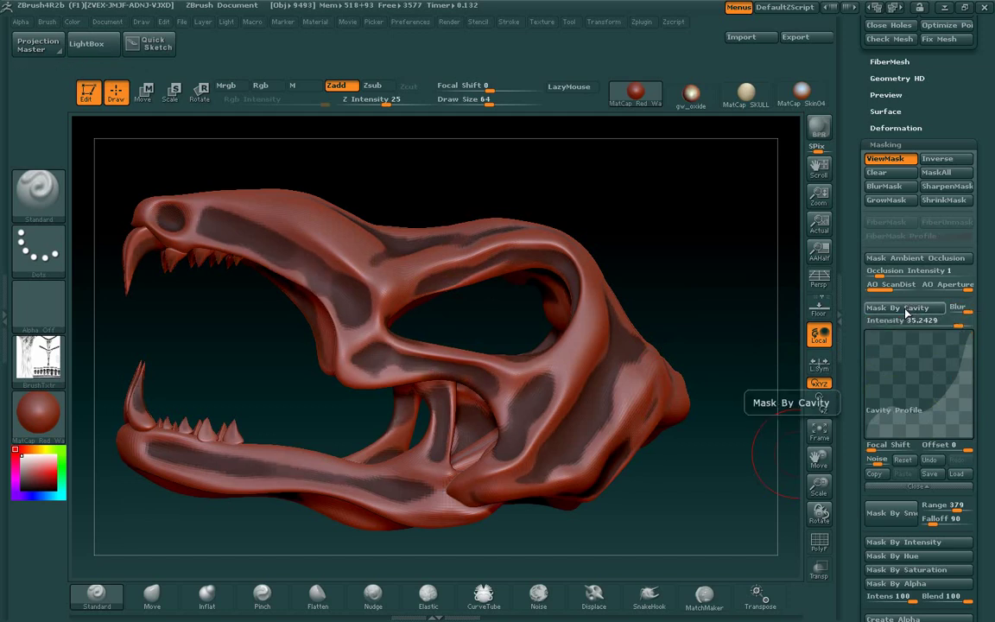
{"action": "left_click_drag", "start_coordinate": [958, 323], "coordinate": [951, 323]}
{"action": "left_click", "coordinate": [914, 311]}
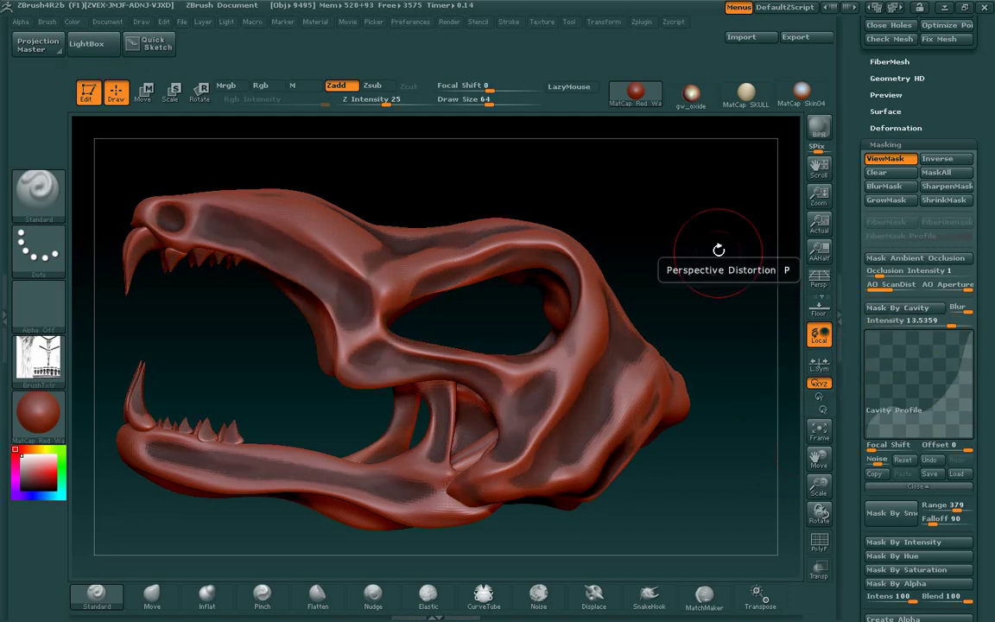
Set the cavity intensity to 45.1399 and reapply the cavity mask to the skull.
{"action": "left_click_drag", "start_coordinate": [718, 249], "coordinate": [715, 274]}
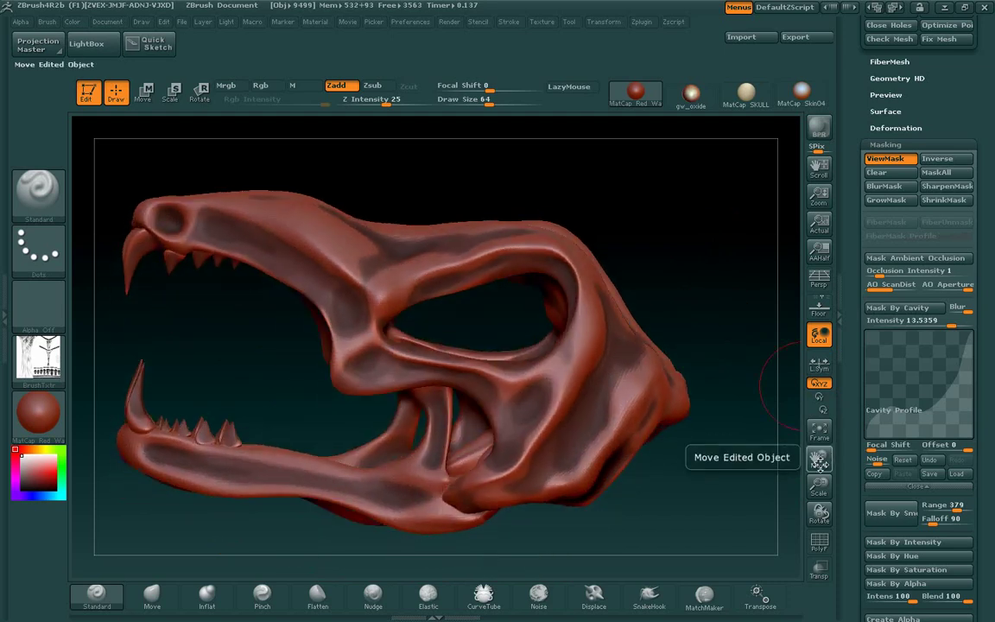
{"action": "mouse_move", "coordinate": [816, 490]}
{"action": "left_mouse_down"}
{"action": "mouse_move", "coordinate": [814, 455]}
{"action": "mouse_move", "coordinate": [818, 497]}
{"action": "left_mouse_up"}
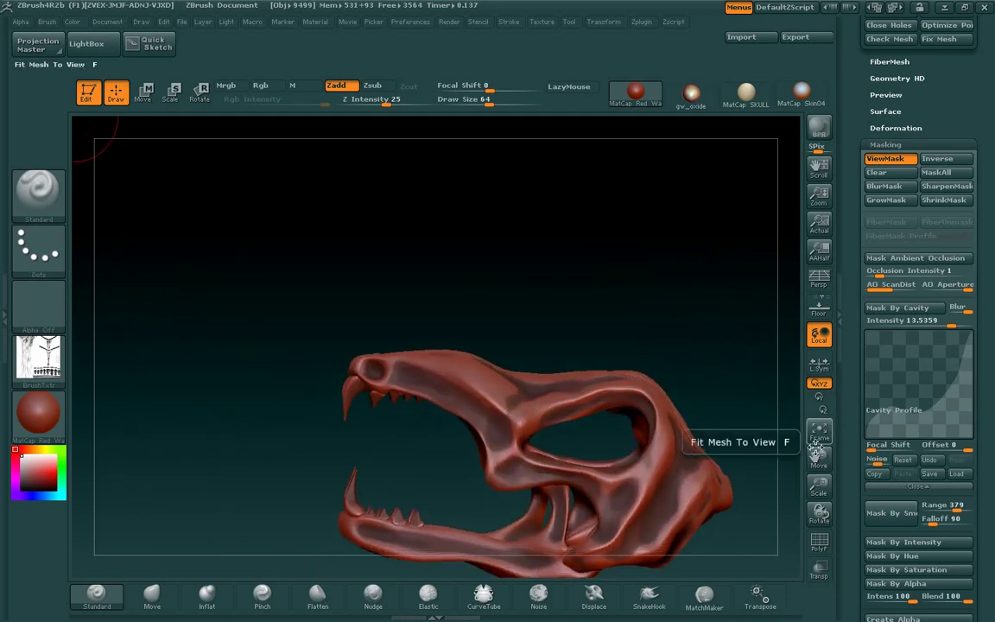
{"action": "left_click_drag", "start_coordinate": [819, 456], "coordinate": [680, 306]}
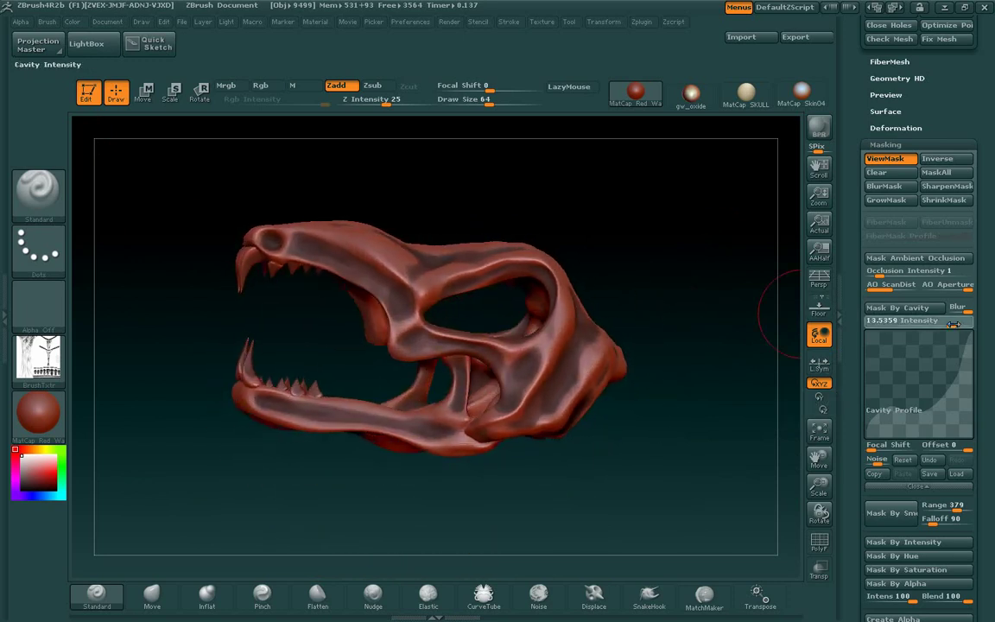
{"action": "left_click_drag", "start_coordinate": [960, 324], "coordinate": [963, 324]}
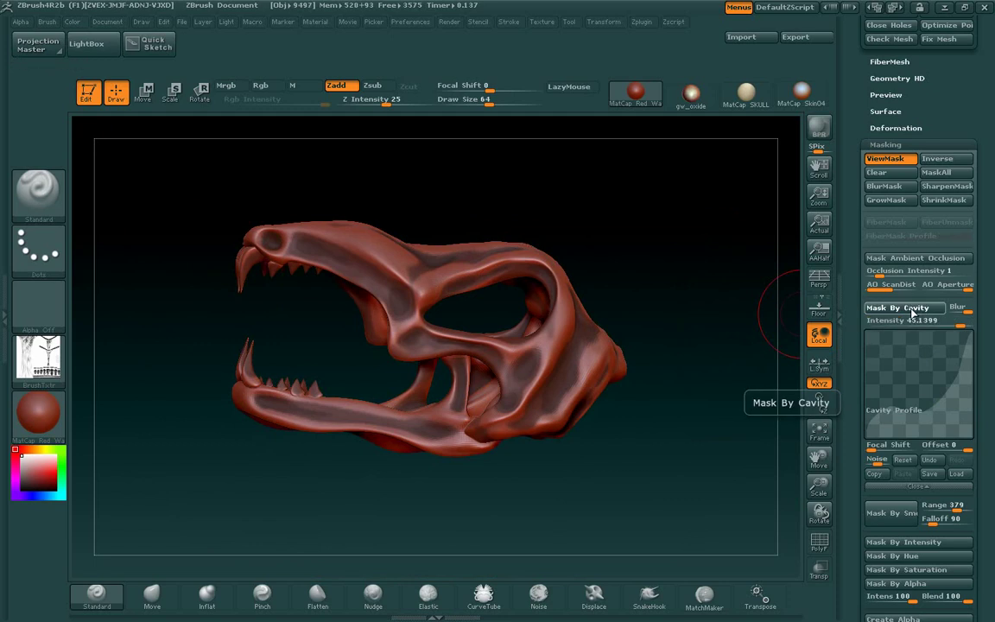
{"action": "left_click", "coordinate": [912, 310]}
Reshape the Cavity Profile into a curve with a central peak and reapply the cavity mask to the skull.
{"action": "left_click_drag", "start_coordinate": [693, 346], "coordinate": [686, 347]}
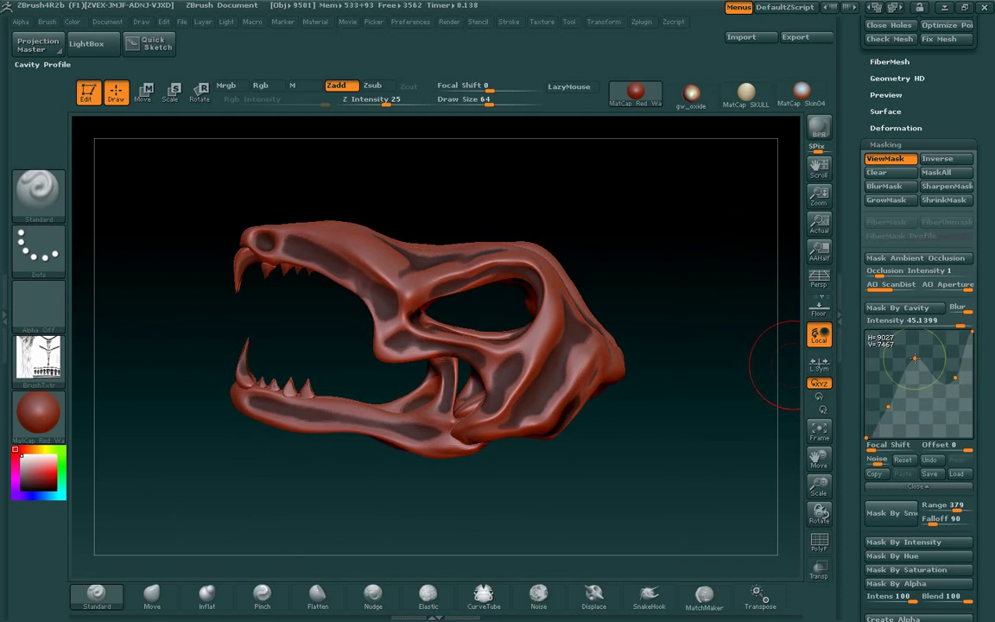
{"action": "left_click", "coordinate": [912, 318]}
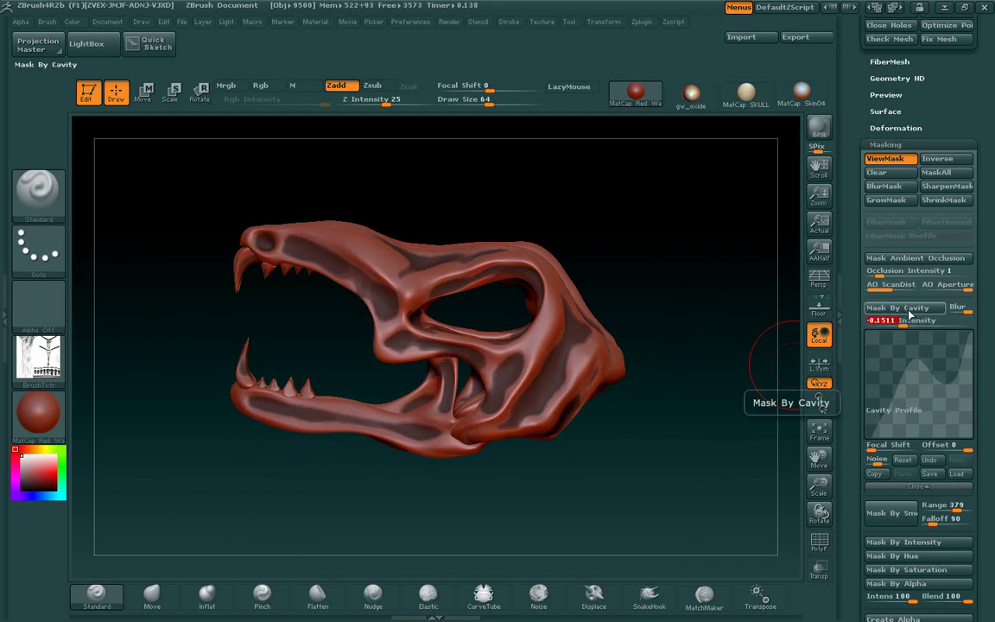
{"action": "left_click", "coordinate": [908, 313]}
{"action": "mouse_move", "coordinate": [935, 350]}
Try the skull's cavity mask at intensity 22.4738 and at 6.67.
{"action": "left_click", "coordinate": [910, 321]}
{"action": "left_click", "coordinate": [908, 318]}
{"action": "left_click_drag", "start_coordinate": [909, 322], "coordinate": [958, 325]}
{"action": "left_click", "coordinate": [910, 311]}
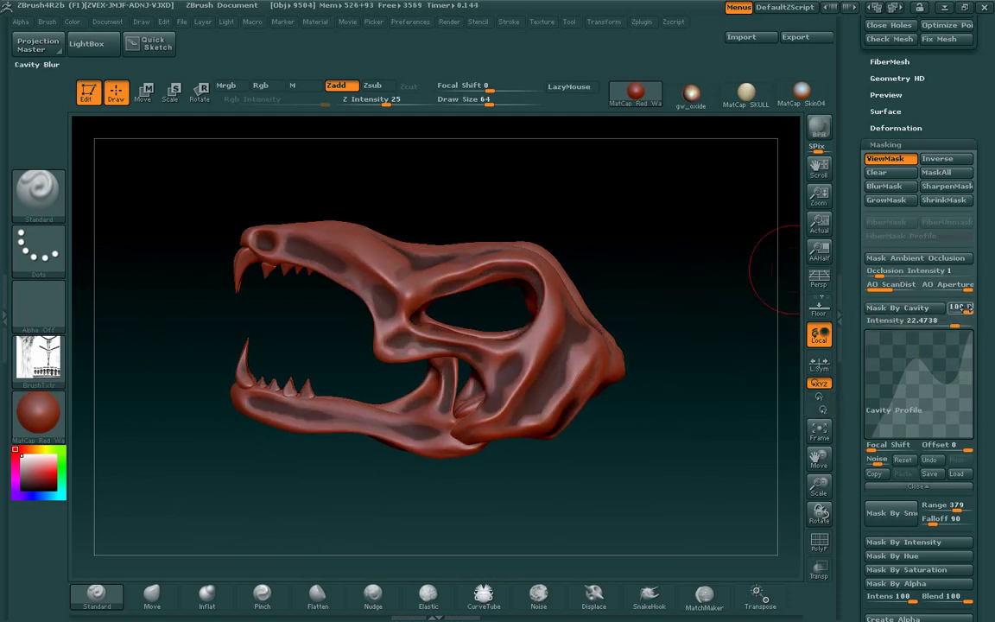
{"action": "left_click", "coordinate": [896, 311]}
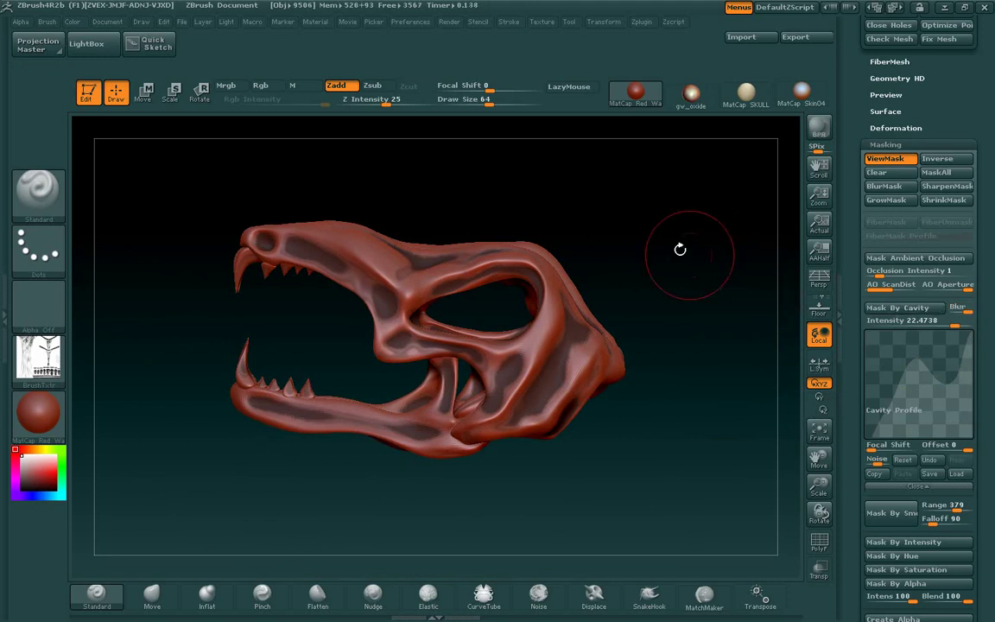
{"action": "left_click_drag", "start_coordinate": [671, 247], "coordinate": [670, 285]}
{"action": "left_click_drag", "start_coordinate": [954, 324], "coordinate": [947, 324]}
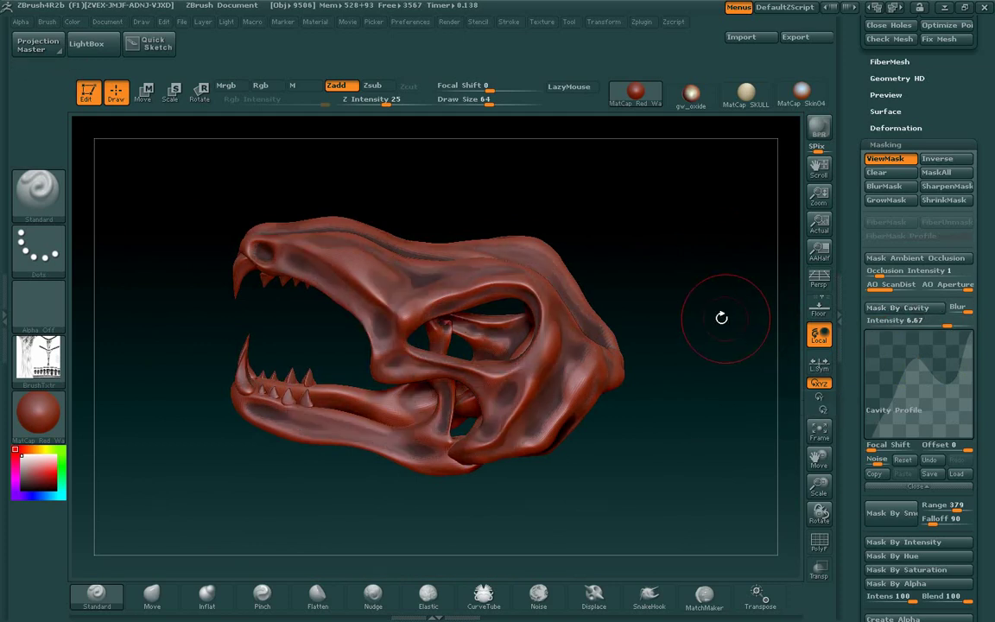
{"action": "mouse_move", "coordinate": [715, 318]}
{"action": "left_mouse_down"}
{"action": "mouse_move", "coordinate": [735, 289]}
{"action": "mouse_move", "coordinate": [739, 329]}
{"action": "mouse_move", "coordinate": [700, 363]}
{"action": "mouse_move", "coordinate": [715, 315]}
{"action": "left_mouse_up"}
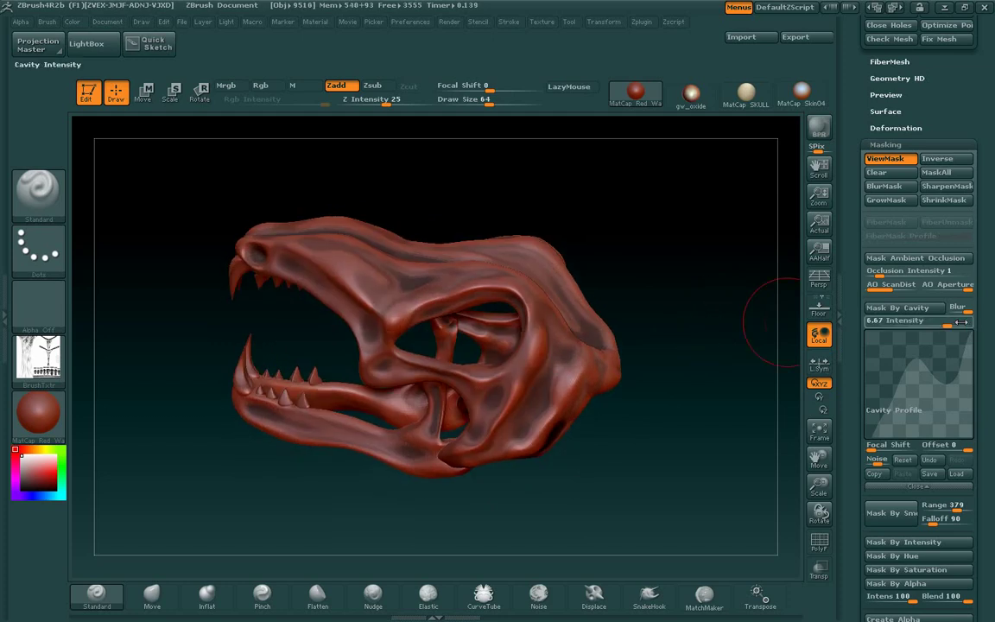
Set the cavity intensity to 100 and reapply the cavity mask to the skull.
{"action": "left_click_drag", "start_coordinate": [948, 321], "coordinate": [958, 322]}
{"action": "left_click", "coordinate": [926, 309]}
{"action": "left_click_drag", "start_coordinate": [696, 286], "coordinate": [711, 262]}
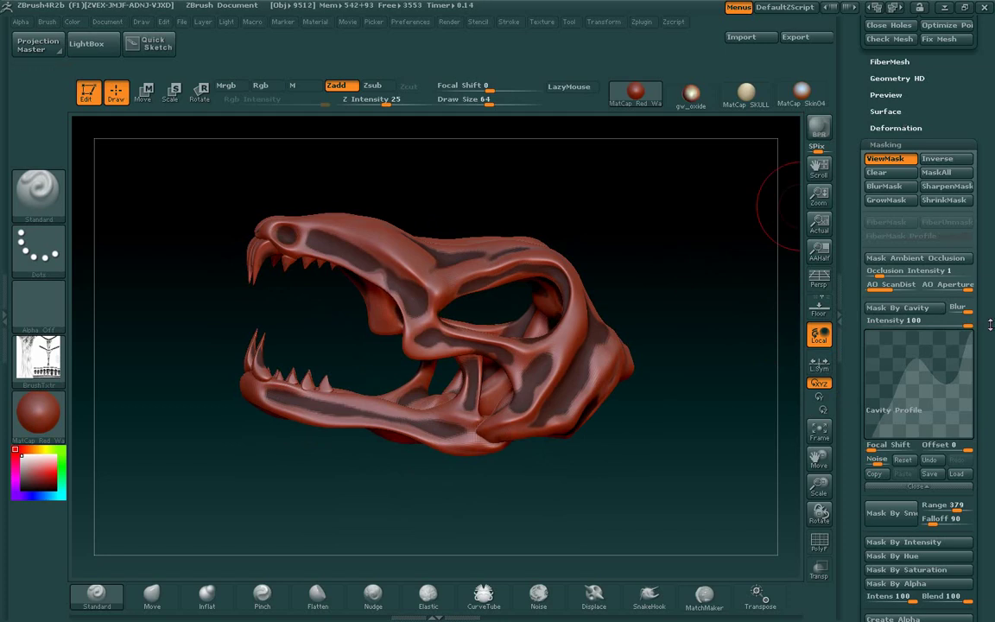
Create a new texture map from the skull's mask and clone it as the current texture.
{"action": "left_click_drag", "start_coordinate": [991, 338], "coordinate": [993, 214]}
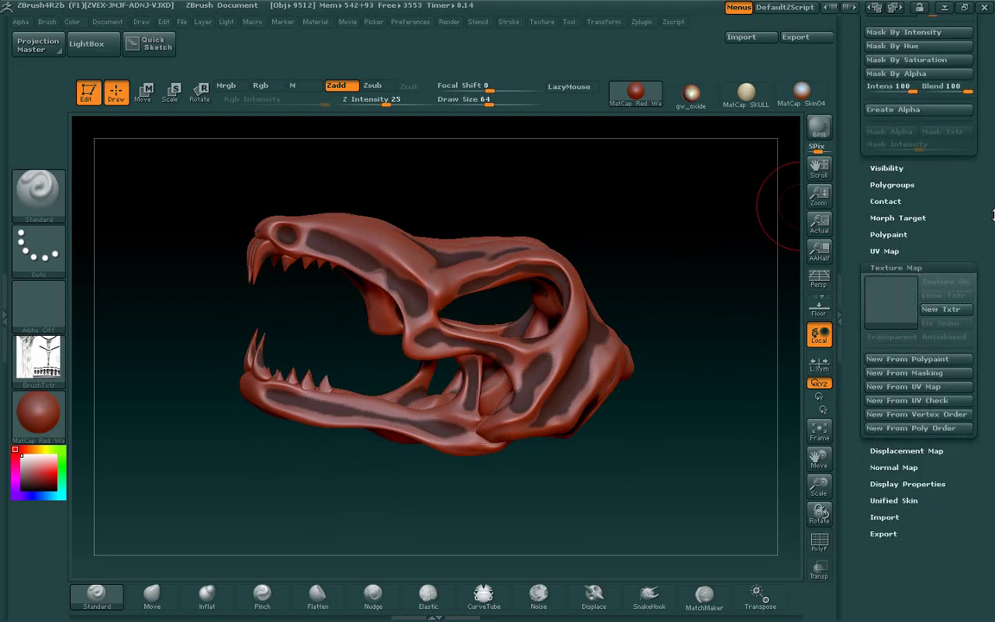
{"action": "left_click", "coordinate": [945, 310]}
{"action": "left_click", "coordinate": [921, 373]}
{"action": "mouse_move", "coordinate": [887, 285]}
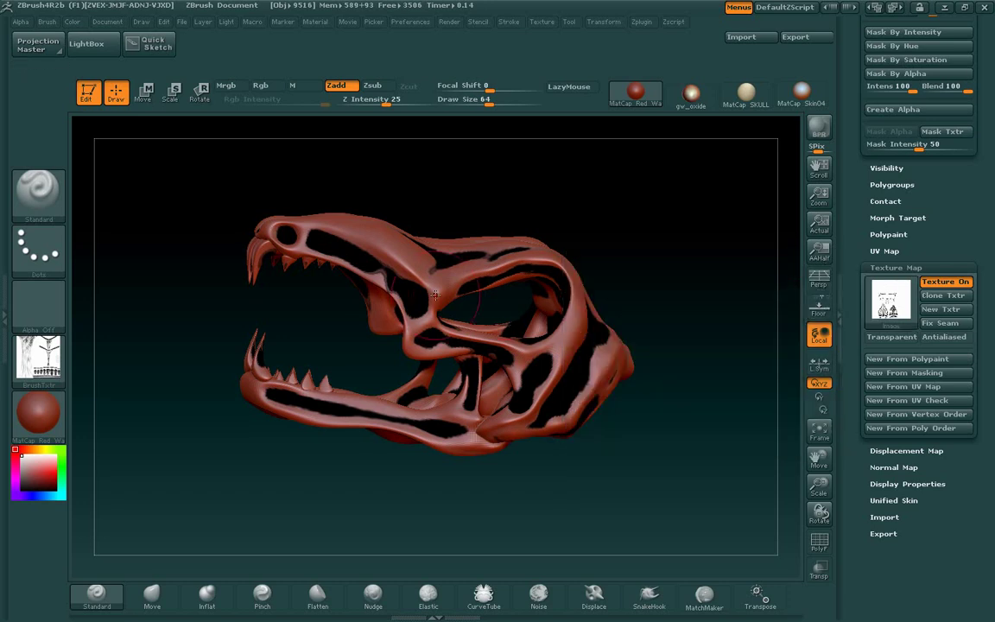
{"action": "left_click", "coordinate": [943, 296]}
Flip the cloned cavity texture vertically and export it to the desktop as the Photoshop file SkullCavity.
{"action": "mouse_move", "coordinate": [18, 356]}
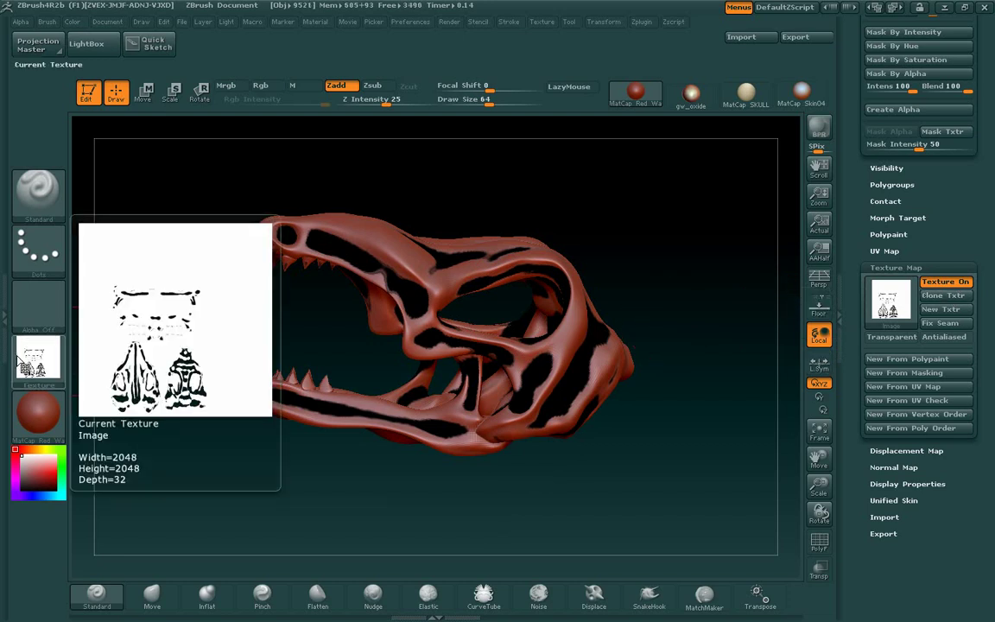
{"action": "left_click", "coordinate": [542, 23]}
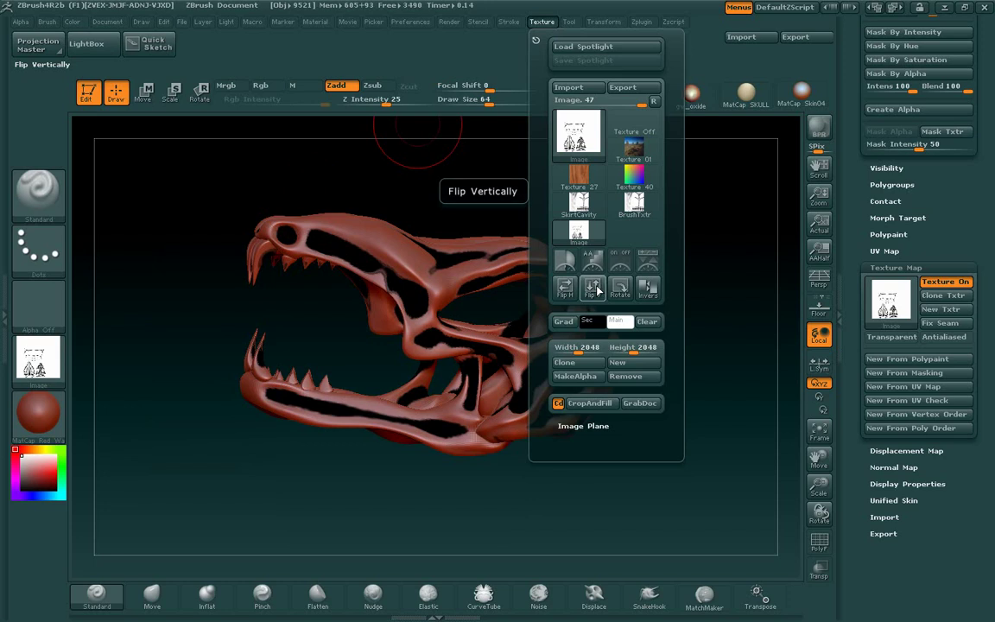
{"action": "left_click", "coordinate": [595, 289]}
{"action": "left_click", "coordinate": [31, 352]}
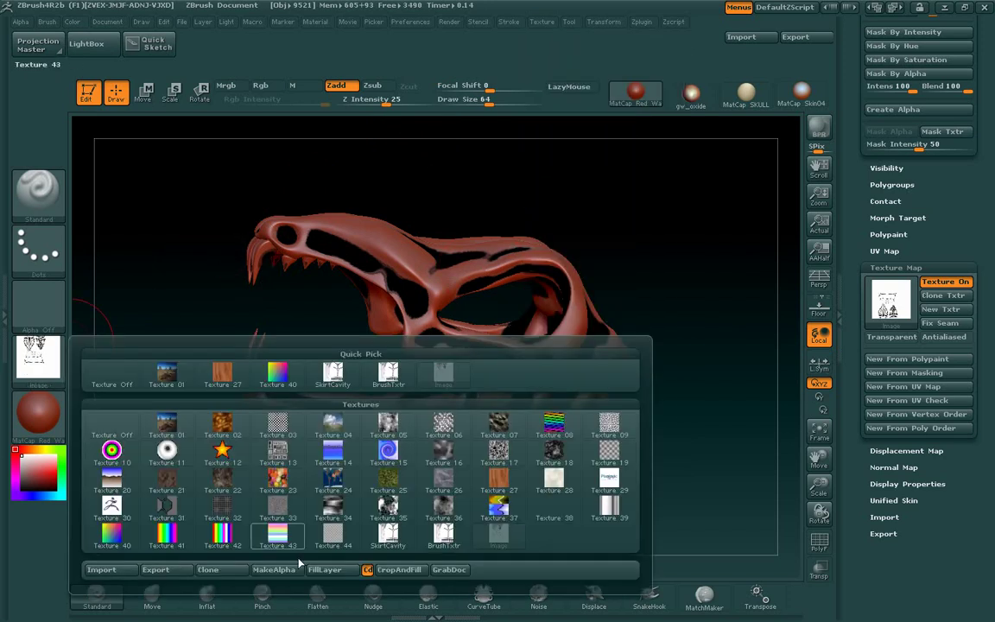
{"action": "left_click", "coordinate": [160, 569]}
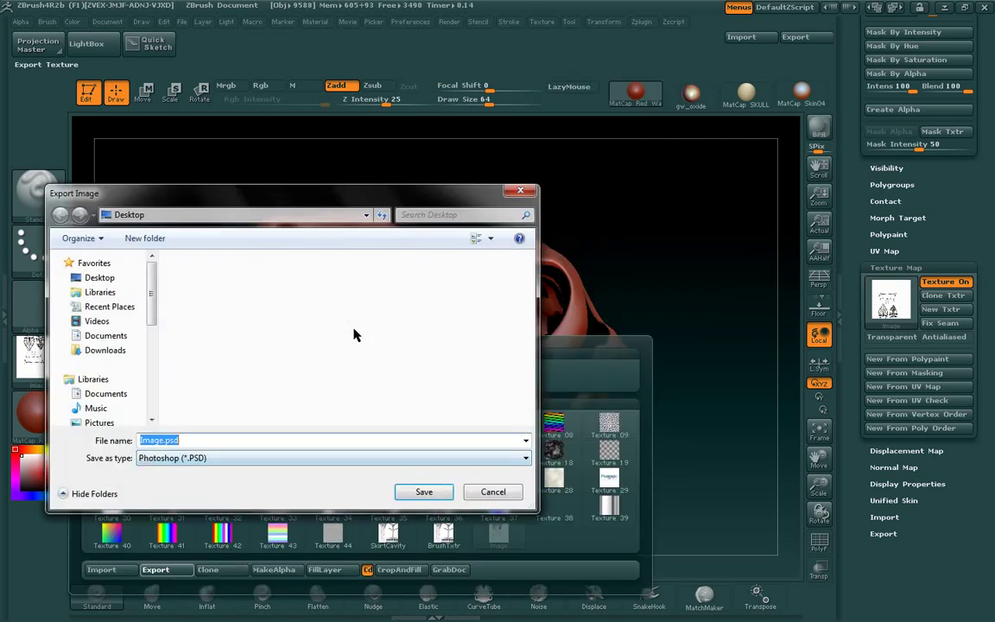
{"action": "type", "text": "SkullCavity"}
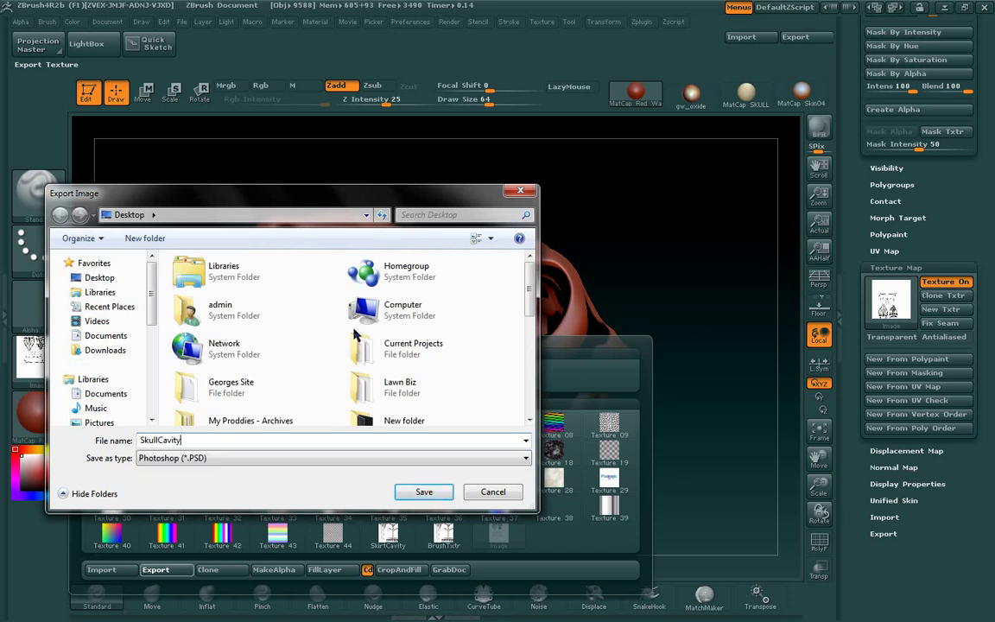
{"action": "key", "text": "Return"}
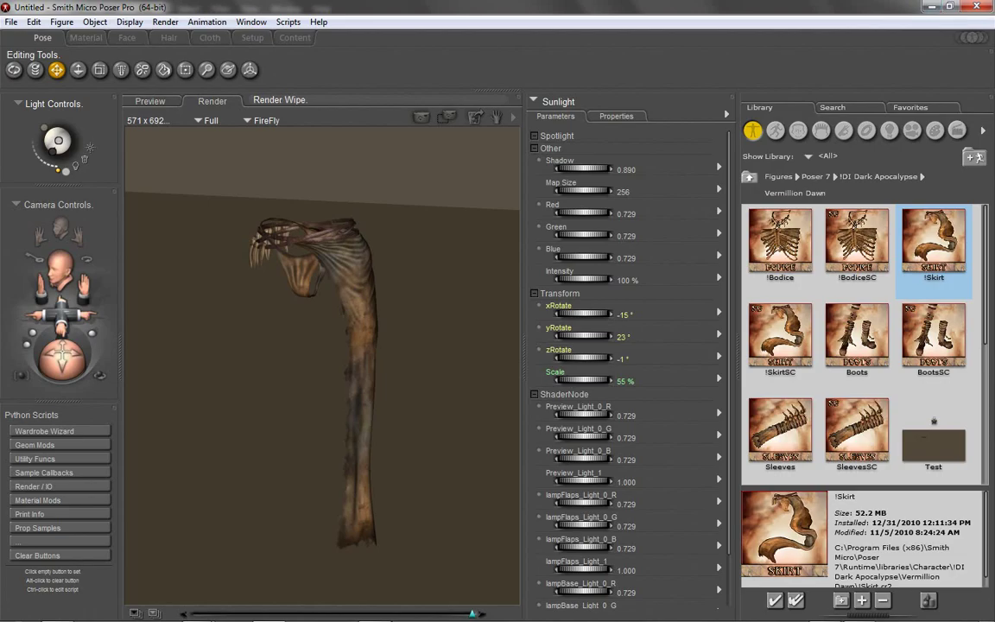
Switch to Photoshop, bring up the LynxSkullStaff3.psd document and open SkullCavity.PSD from the desktop.
{"action": "mouse_move", "coordinate": [312, 612]}
{"action": "mouse_move", "coordinate": [197, 609]}
{"action": "left_click", "coordinate": [252, 471]}
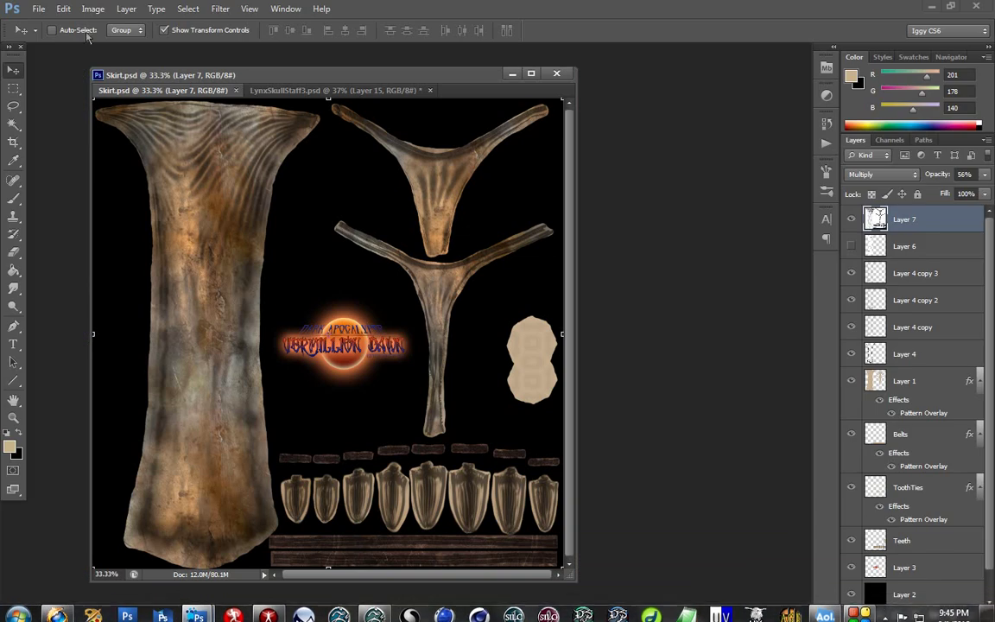
{"action": "left_click", "coordinate": [339, 91]}
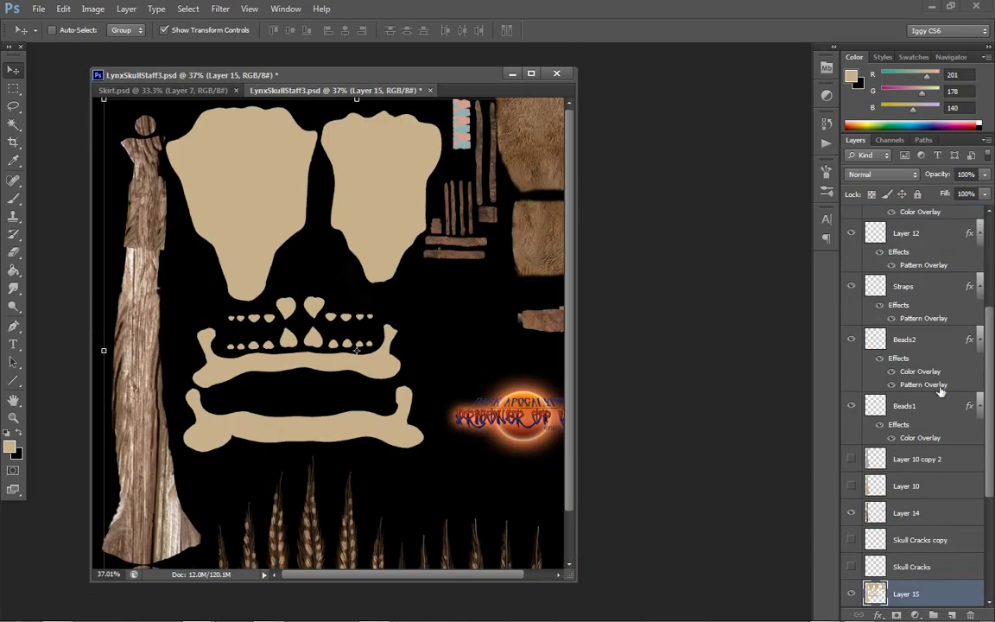
{"action": "left_click", "coordinate": [35, 9]}
{"action": "left_click", "coordinate": [47, 37]}
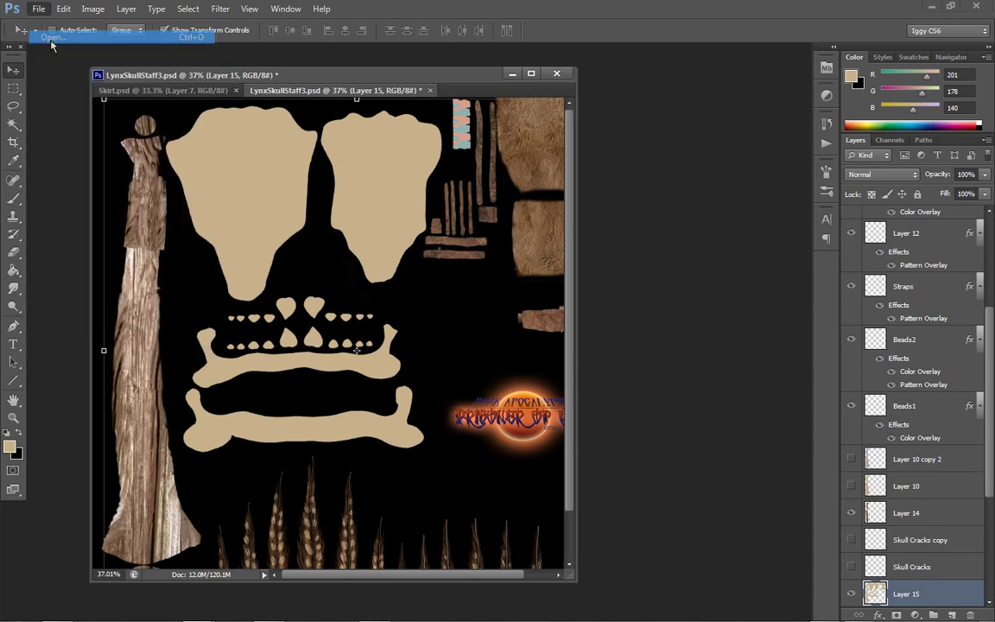
{"action": "scroll", "coordinate": [723, 346], "scroll_direction": "down", "scroll_amount": 3}
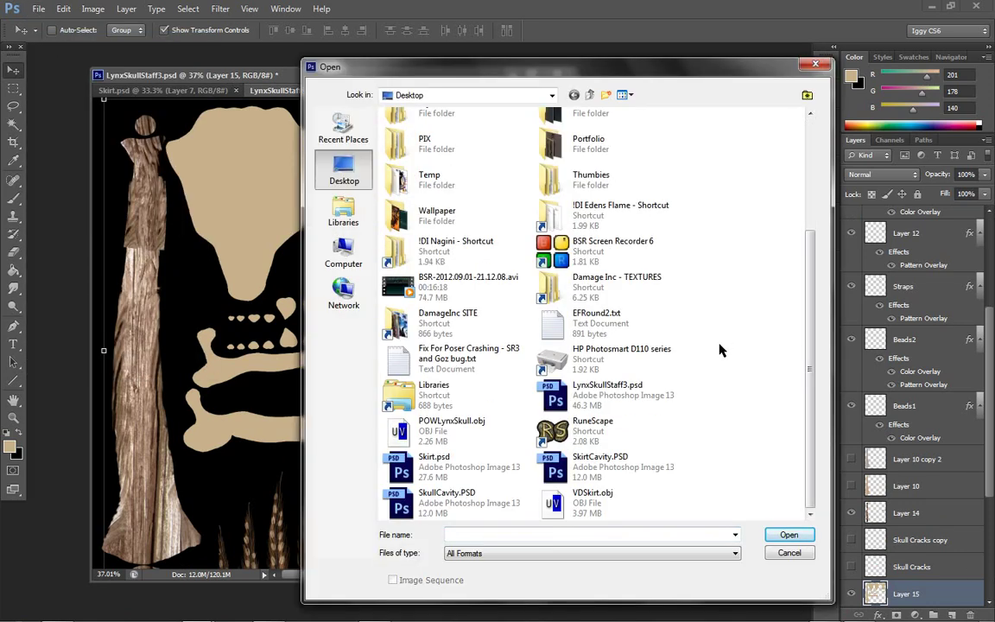
{"action": "double_click", "coordinate": [460, 511]}
Copy the cavity map layer into LynxSkullStaff3.psd and align it with the skull shapes and canvas edges.
{"action": "left_click_drag", "start_coordinate": [911, 221], "coordinate": [518, 257]}
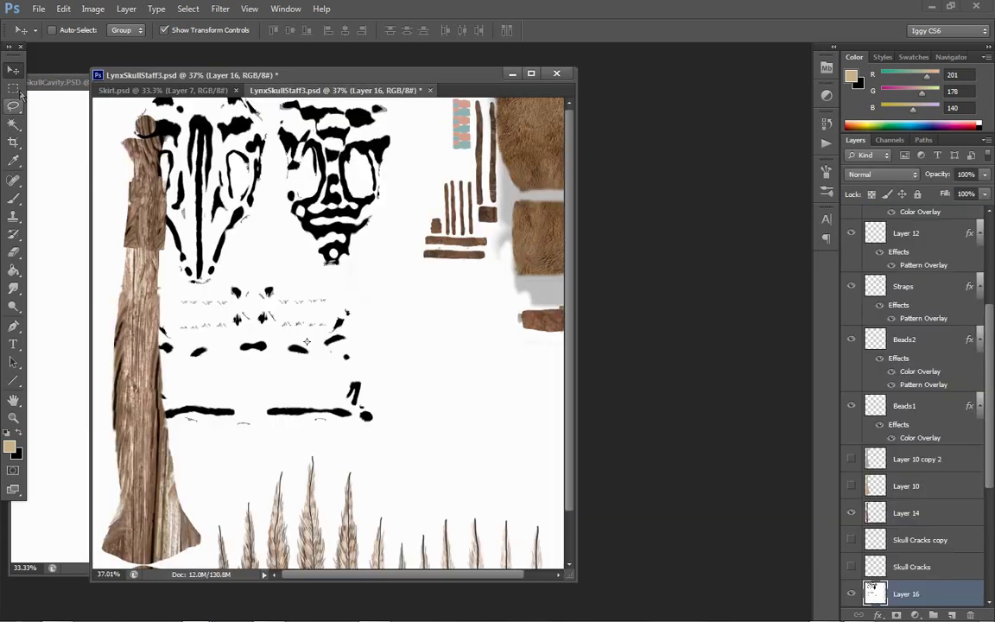
{"action": "left_click_drag", "start_coordinate": [259, 177], "coordinate": [325, 186]}
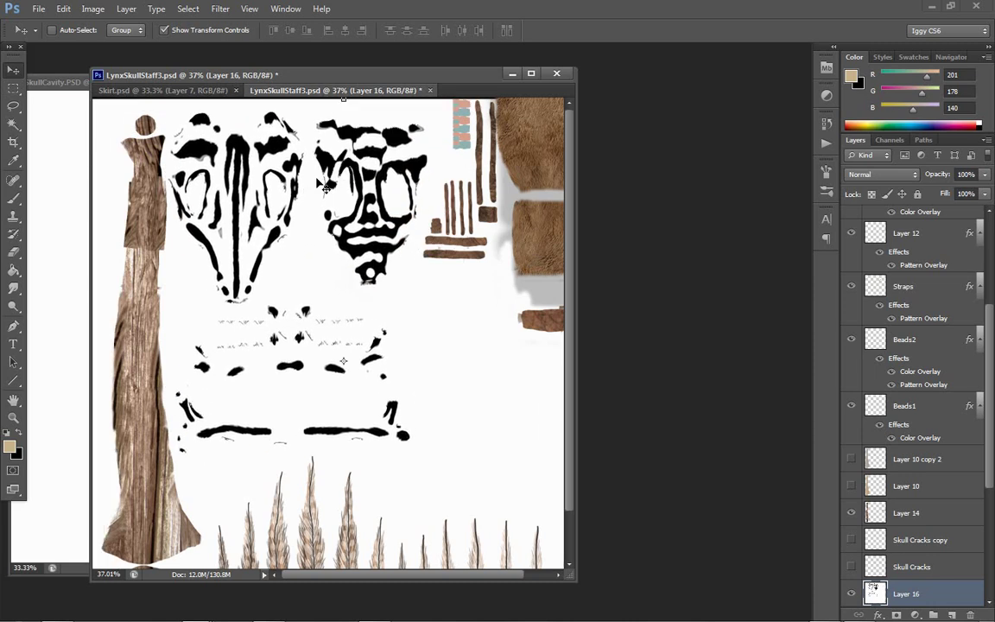
{"action": "left_click", "coordinate": [14, 421]}
{"action": "right_click", "coordinate": [331, 366]}
{"action": "left_click", "coordinate": [370, 442]}
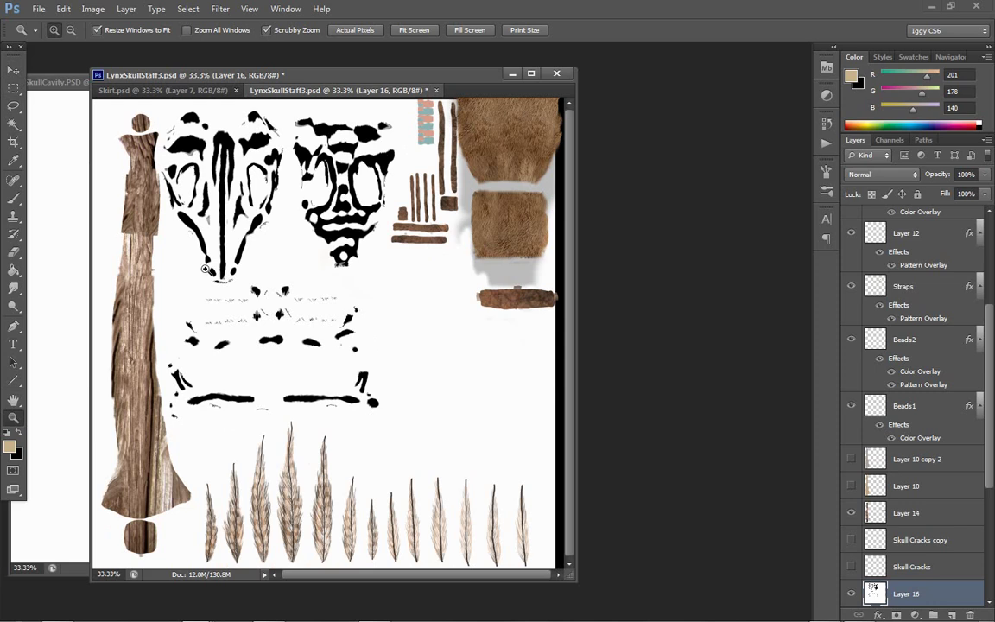
{"action": "right_click", "coordinate": [379, 397]}
{"action": "left_click", "coordinate": [411, 467]}
{"action": "left_click", "coordinate": [13, 73]}
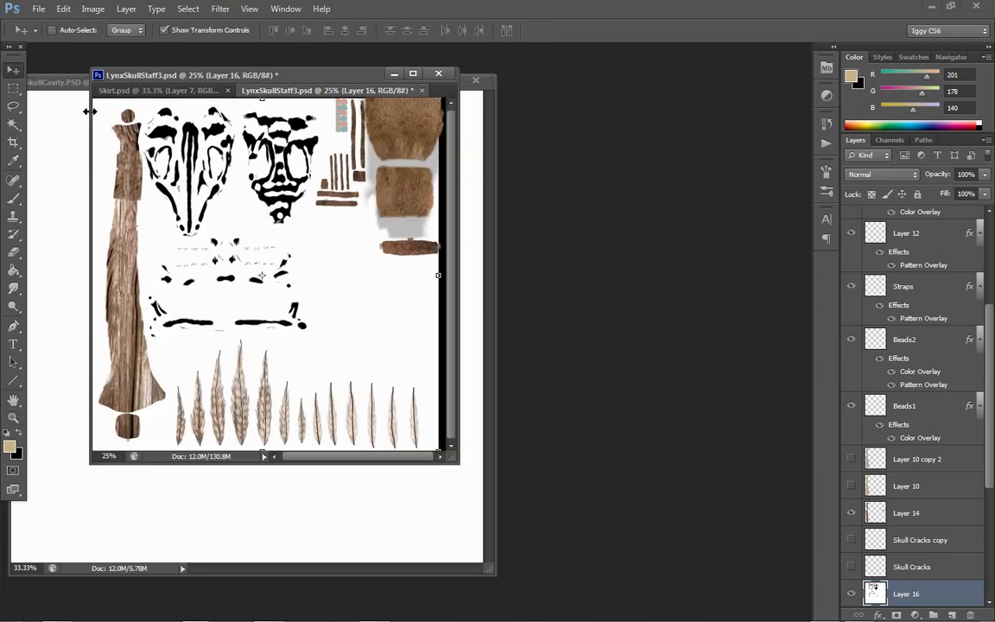
{"action": "left_click_drag", "start_coordinate": [190, 142], "coordinate": [243, 220]}
{"action": "mouse_move", "coordinate": [359, 217]}
{"action": "left_mouse_down"}
{"action": "mouse_move", "coordinate": [346, 217]}
{"action": "mouse_move", "coordinate": [361, 217]}
{"action": "left_mouse_up"}
{"action": "left_click_drag", "start_coordinate": [298, 232], "coordinate": [297, 235]}
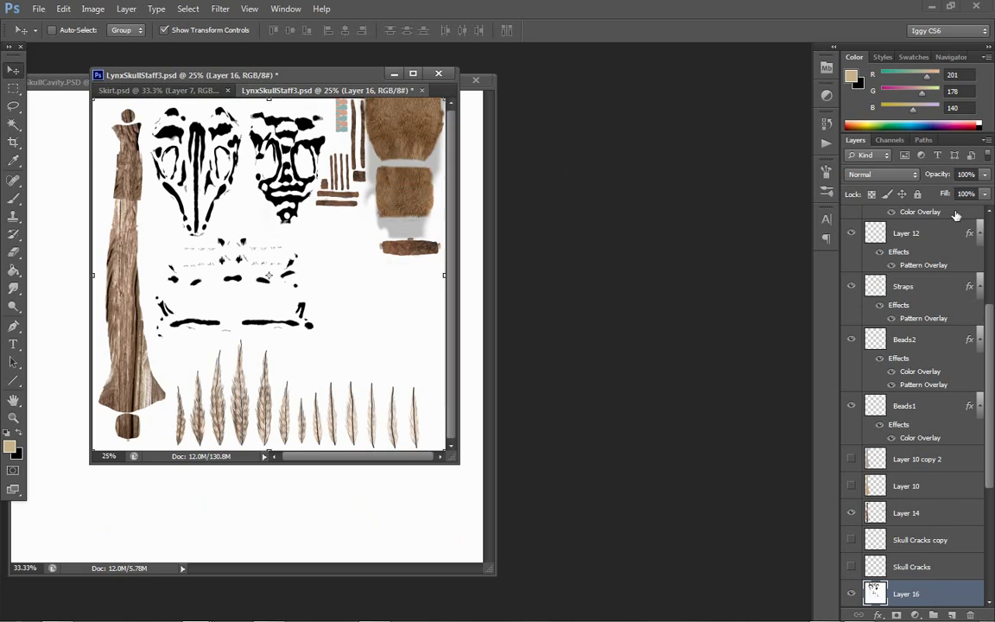
Set the cavity layer's blend mode to Multiply and close the SkullCavity.PSD document.
{"action": "left_click", "coordinate": [892, 174]}
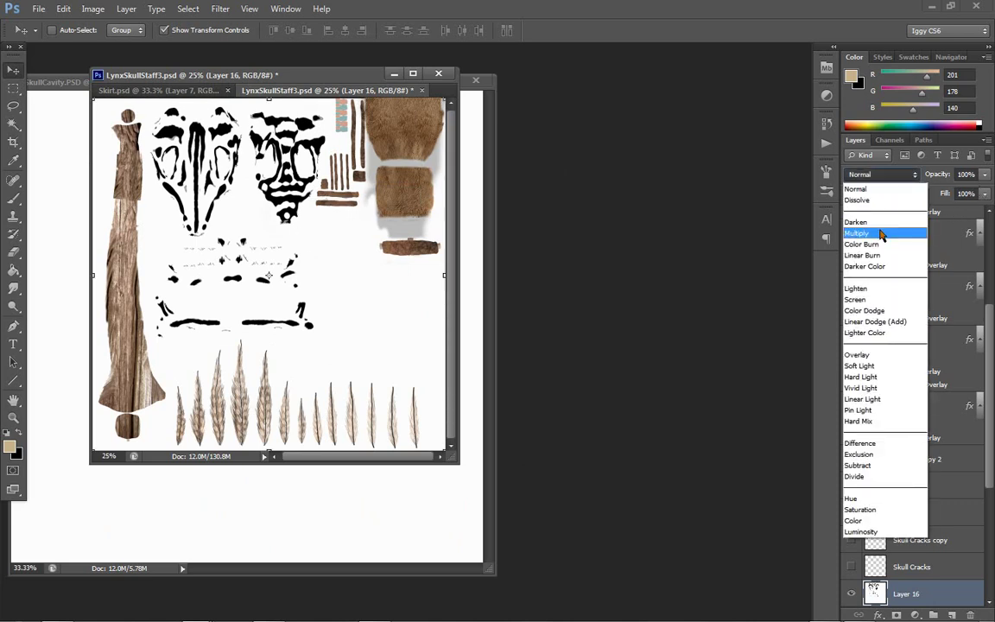
{"action": "left_click", "coordinate": [879, 223]}
{"action": "left_click", "coordinate": [476, 81]}
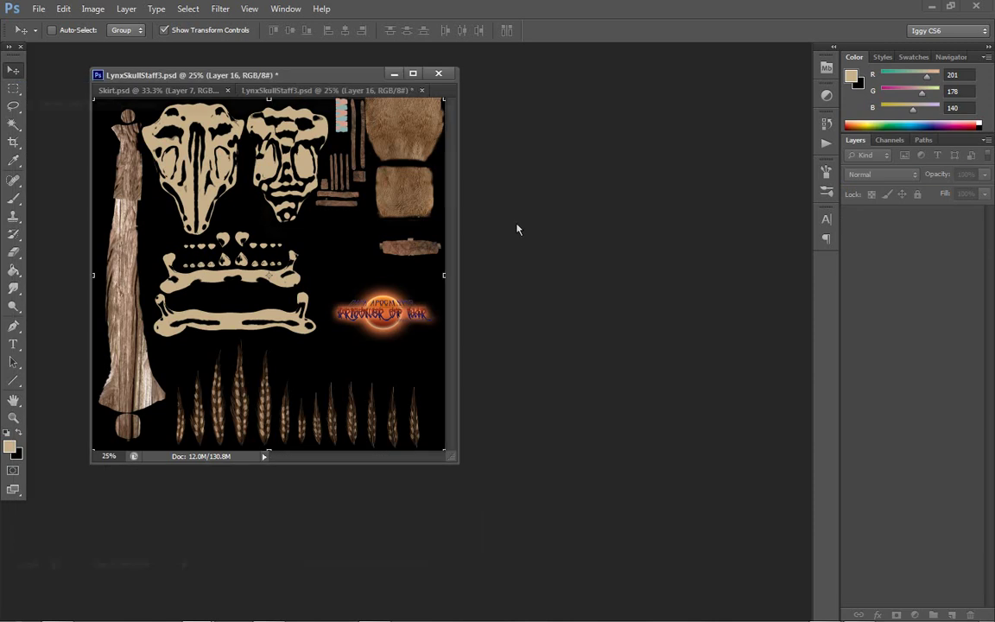
Lower the cavity layer's opacity to 44%.
{"action": "left_click", "coordinate": [17, 417]}
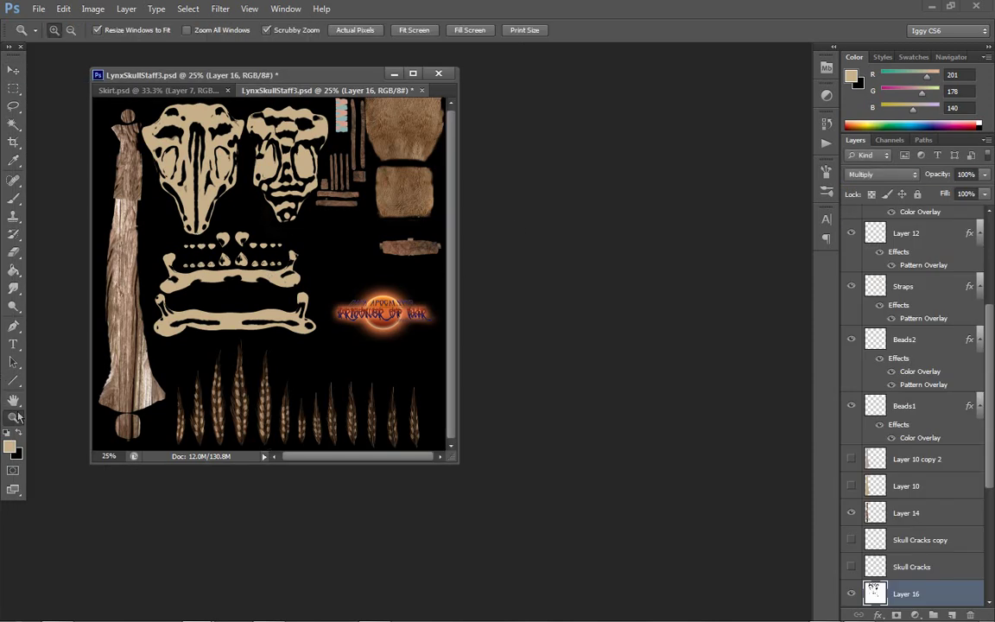
{"action": "left_click", "coordinate": [278, 325]}
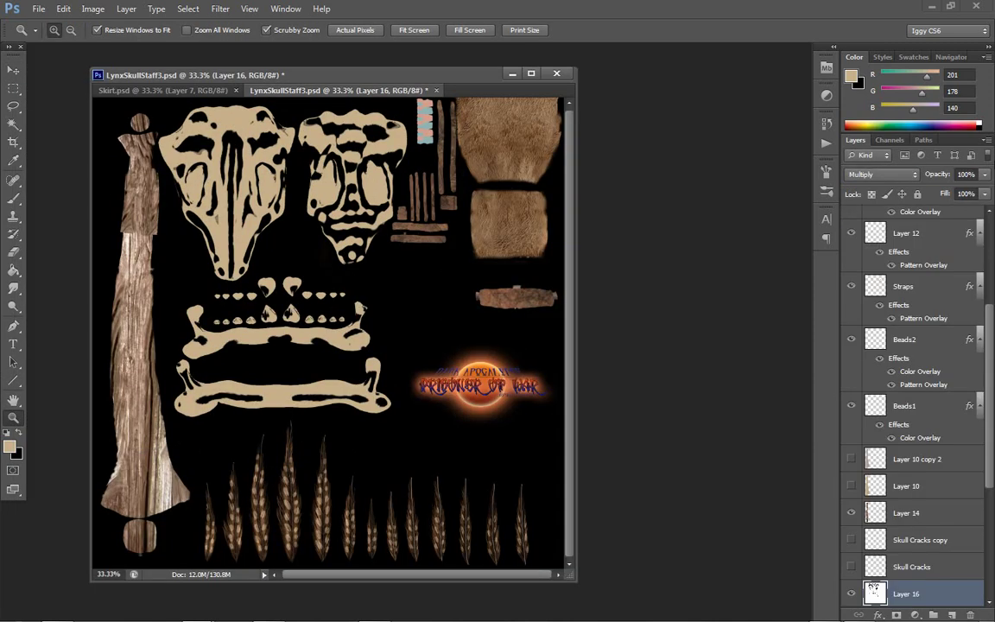
{"action": "left_click", "coordinate": [984, 174]}
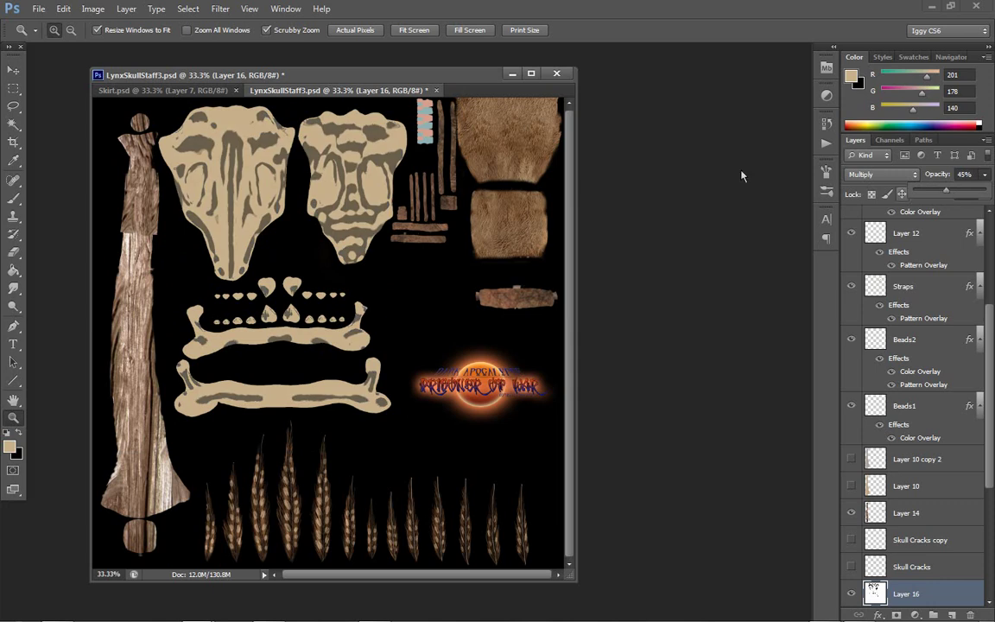
{"action": "left_click_drag", "start_coordinate": [937, 193], "coordinate": [935, 194]}
Try the Darken blend mode on the cavity layer at 100% opacity.
{"action": "left_click", "coordinate": [893, 175]}
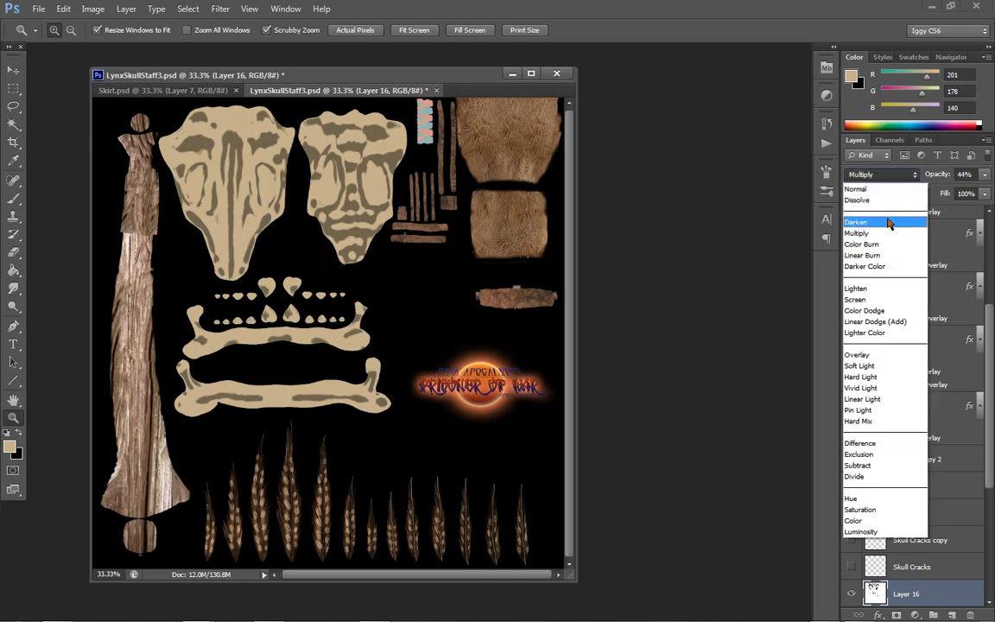
{"action": "left_click", "coordinate": [888, 220]}
{"action": "left_click", "coordinate": [983, 175]}
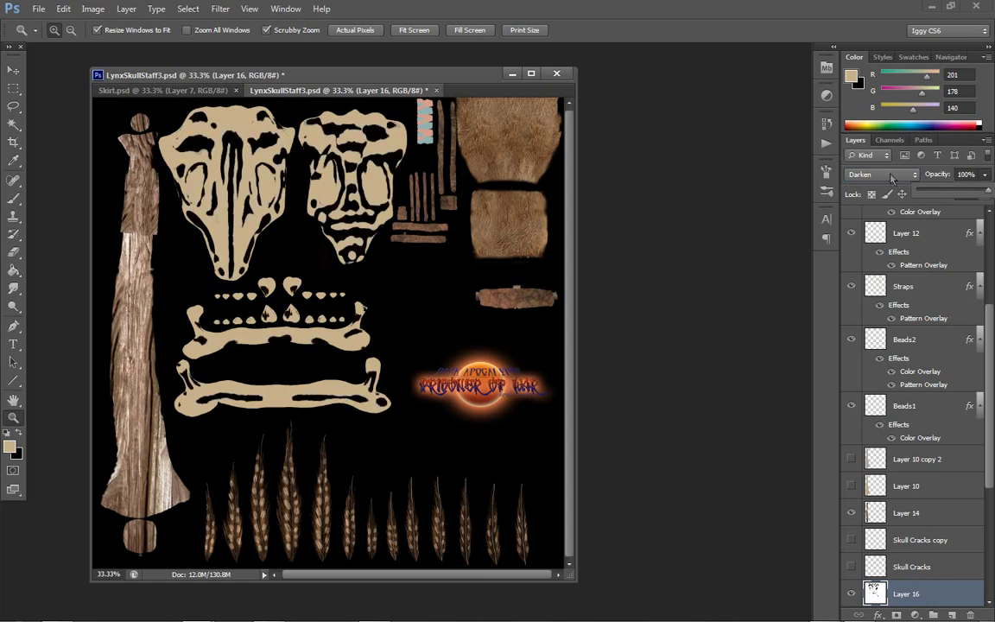
Try the Color Burn and Linear Burn blend modes on the cavity layer.
{"action": "left_click", "coordinate": [892, 175]}
{"action": "left_click", "coordinate": [886, 202]}
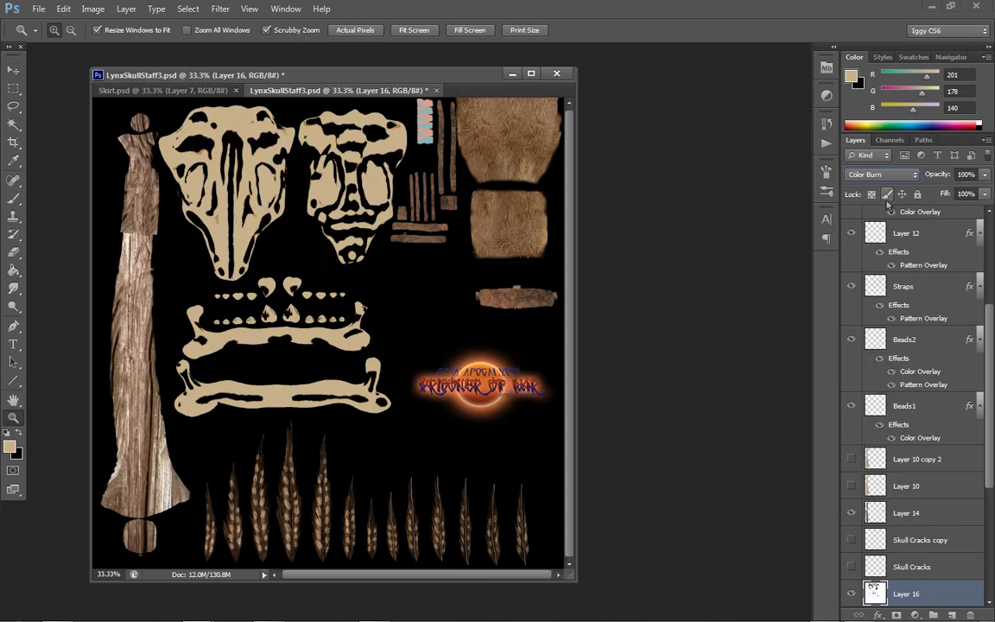
{"action": "left_click", "coordinate": [208, 160]}
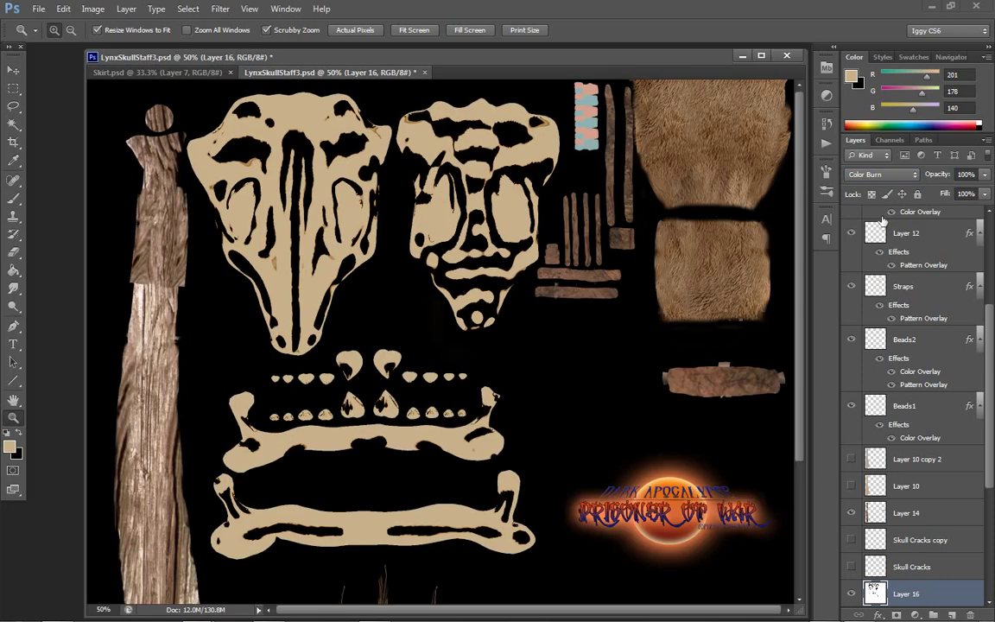
{"action": "left_click", "coordinate": [883, 178]}
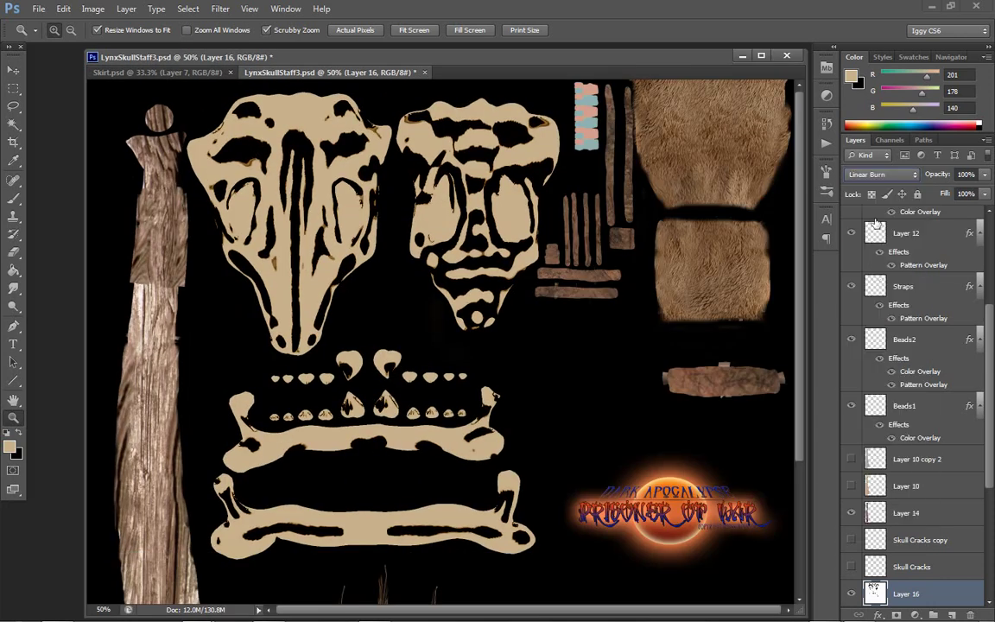
Set the cavity layer's blend mode to Multiply and its opacity to 48%.
{"action": "left_click", "coordinate": [873, 176]}
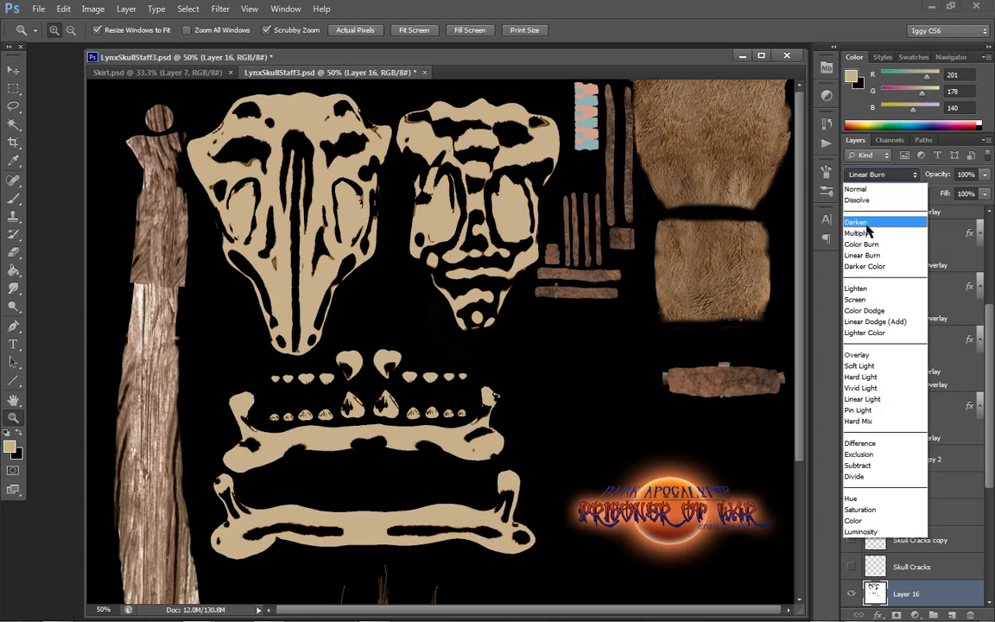
{"action": "left_click", "coordinate": [866, 229]}
{"action": "right_click", "coordinate": [499, 252]}
{"action": "left_click", "coordinate": [533, 333]}
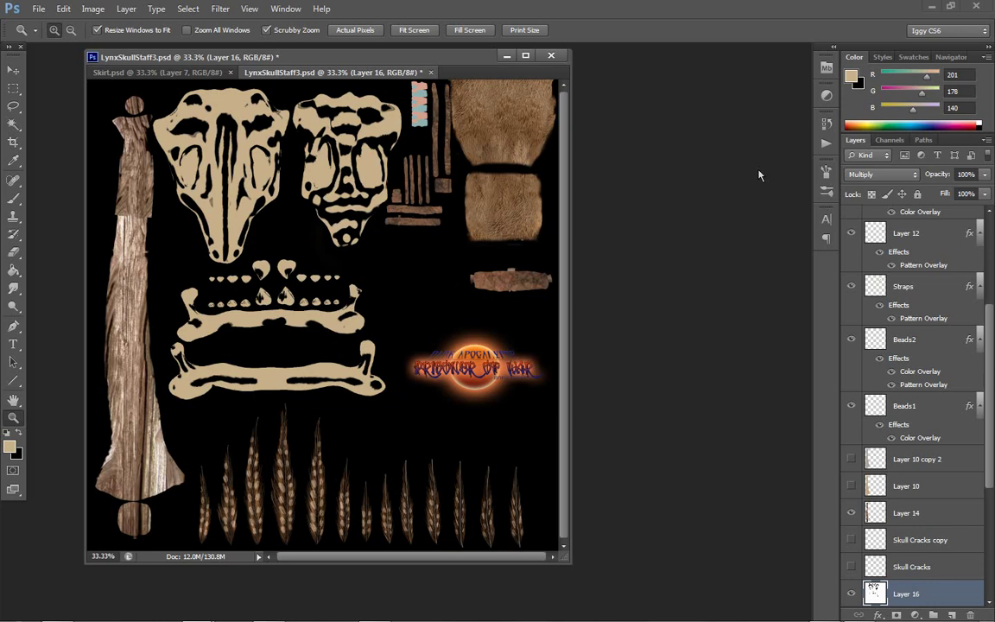
{"action": "left_click", "coordinate": [984, 174]}
{"action": "left_click_drag", "start_coordinate": [957, 193], "coordinate": [949, 194]}
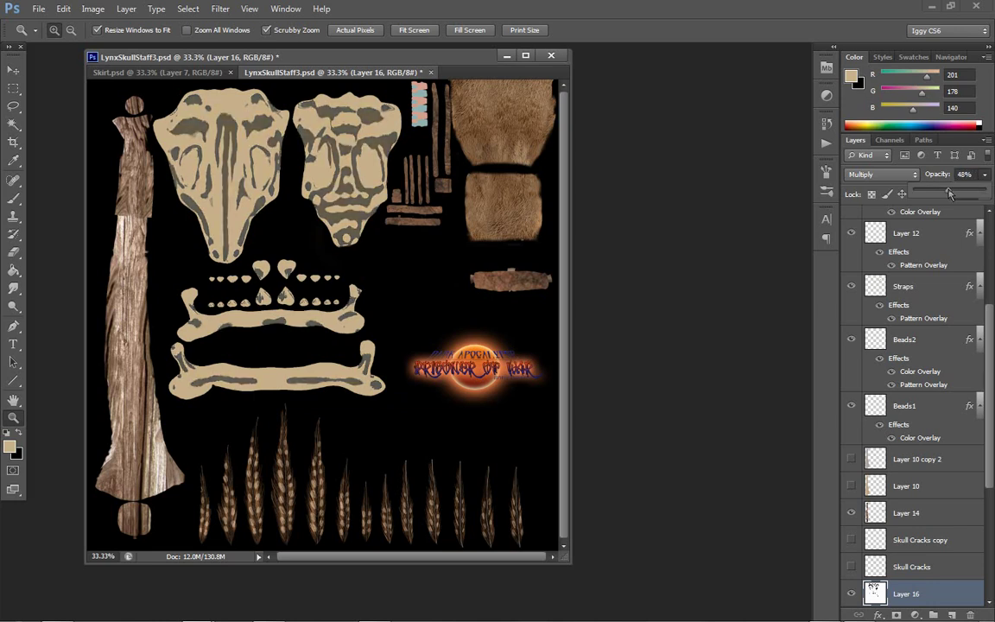
Soften the edges of the cavity shapes on the larger skull with the Smudge tool at 35% strength.
{"action": "left_click", "coordinate": [369, 203]}
{"action": "left_click", "coordinate": [371, 207]}
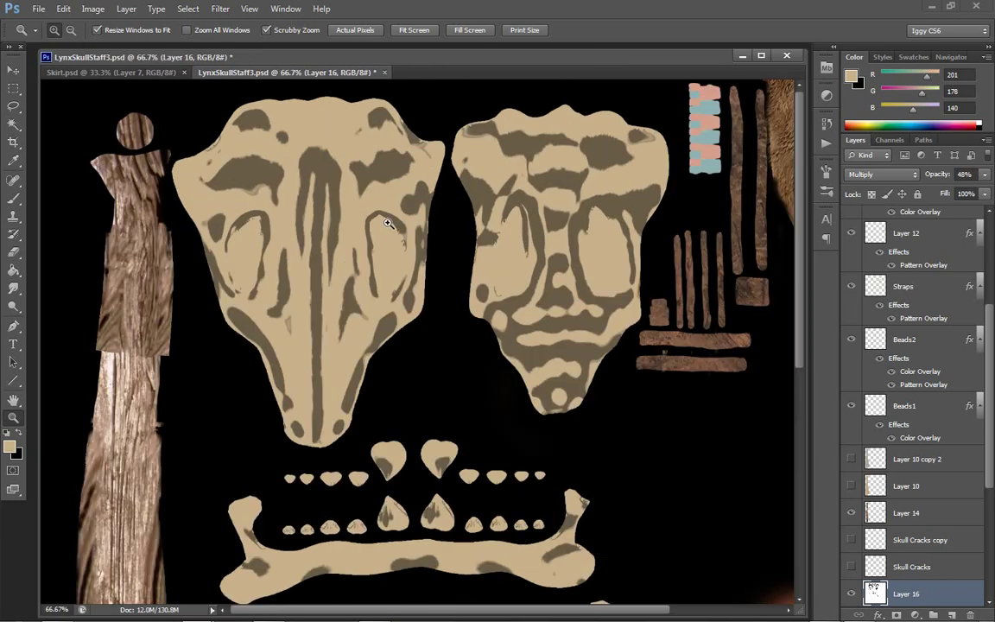
{"action": "left_click", "coordinate": [306, 251]}
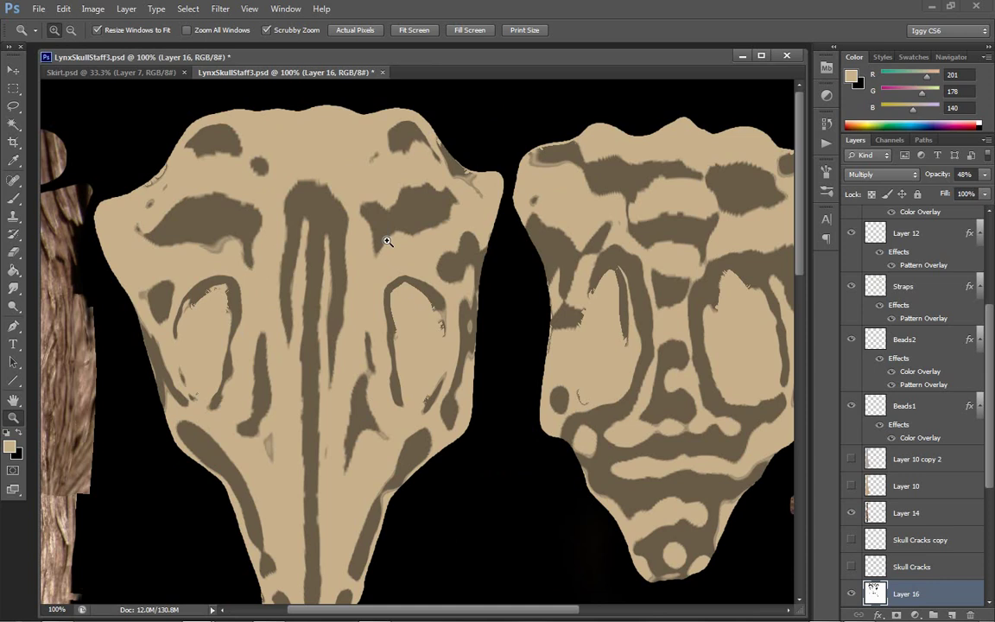
{"action": "left_click", "coordinate": [13, 287]}
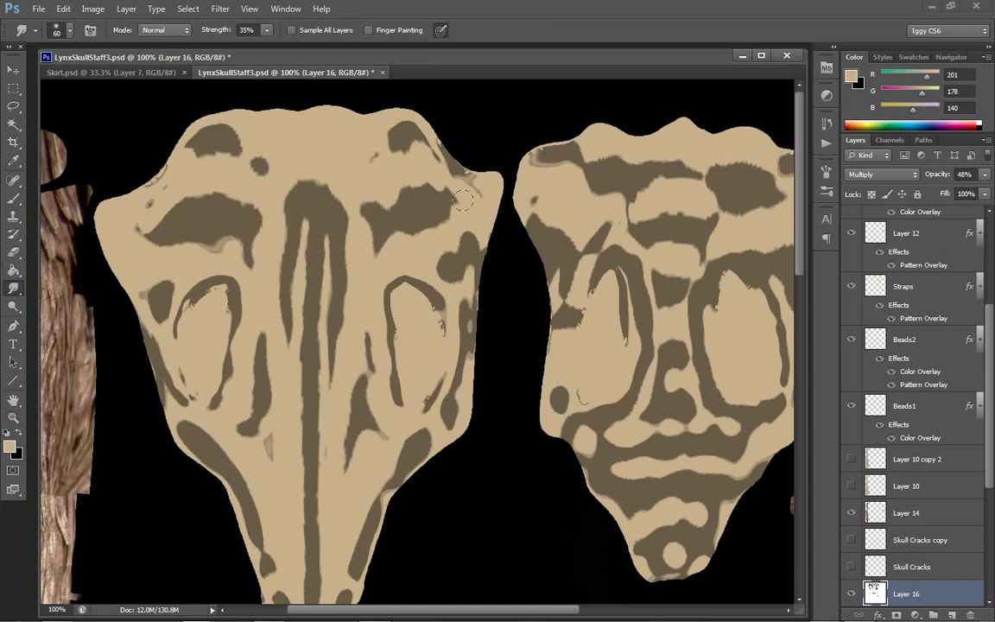
{"action": "left_click_drag", "start_coordinate": [414, 226], "coordinate": [441, 225]}
{"action": "left_click_drag", "start_coordinate": [405, 191], "coordinate": [365, 205]}
{"action": "mouse_move", "coordinate": [373, 242]}
{"action": "left_mouse_down"}
{"action": "mouse_move", "coordinate": [369, 250]}
{"action": "mouse_move", "coordinate": [393, 235]}
{"action": "left_mouse_up"}
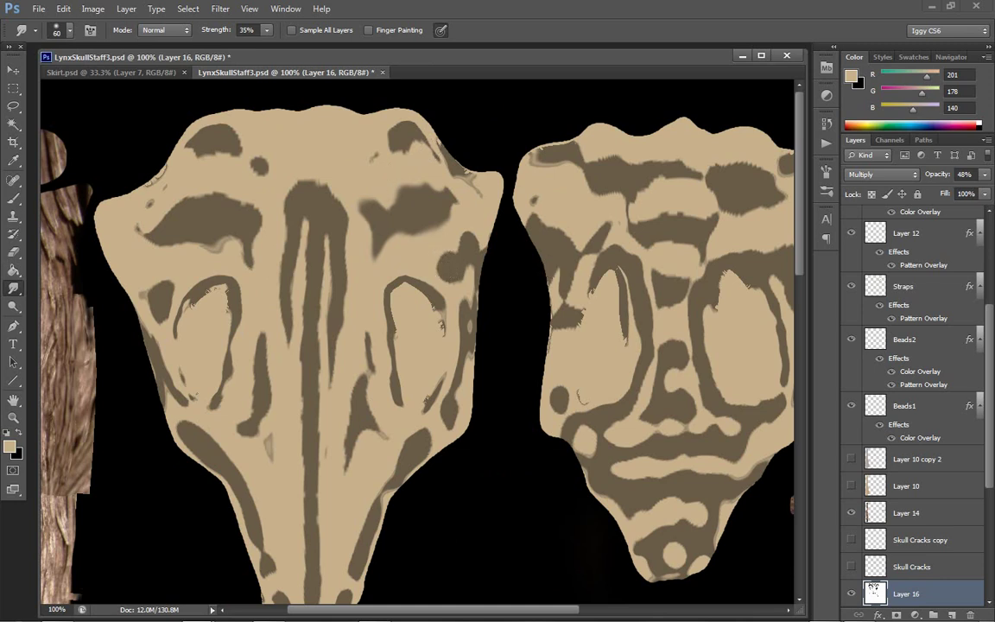
{"action": "mouse_move", "coordinate": [320, 165]}
{"action": "left_mouse_down"}
{"action": "mouse_move", "coordinate": [297, 166]}
{"action": "mouse_move", "coordinate": [316, 175]}
{"action": "left_mouse_up"}
{"action": "left_click_drag", "start_coordinate": [281, 289], "coordinate": [286, 341]}
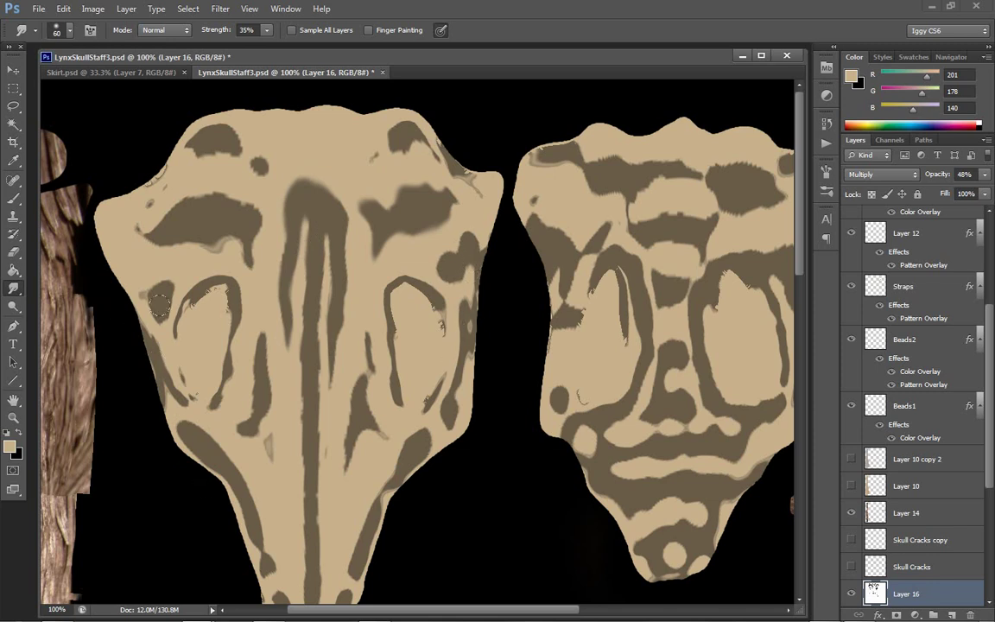
{"action": "mouse_move", "coordinate": [200, 146]}
{"action": "left_mouse_down"}
{"action": "mouse_move", "coordinate": [192, 157]}
{"action": "mouse_move", "coordinate": [226, 138]}
{"action": "mouse_move", "coordinate": [238, 157]}
{"action": "mouse_move", "coordinate": [273, 152]}
{"action": "left_mouse_up"}
{"action": "mouse_move", "coordinate": [384, 150]}
{"action": "left_mouse_down"}
{"action": "mouse_move", "coordinate": [394, 144]}
{"action": "mouse_move", "coordinate": [378, 156]}
{"action": "left_mouse_up"}
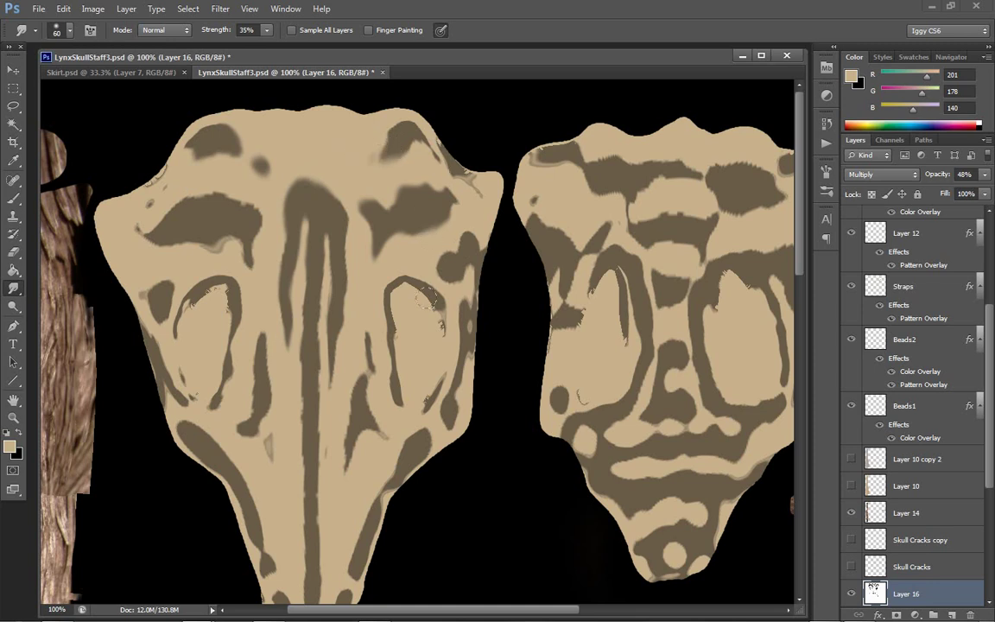
{"action": "mouse_move", "coordinate": [422, 308]}
{"action": "left_mouse_down"}
{"action": "mouse_move", "coordinate": [431, 329]}
{"action": "mouse_move", "coordinate": [391, 323]}
{"action": "left_mouse_up"}
{"action": "left_click_drag", "start_coordinate": [223, 304], "coordinate": [229, 292]}
{"action": "left_click_drag", "start_coordinate": [264, 344], "coordinate": [261, 327]}
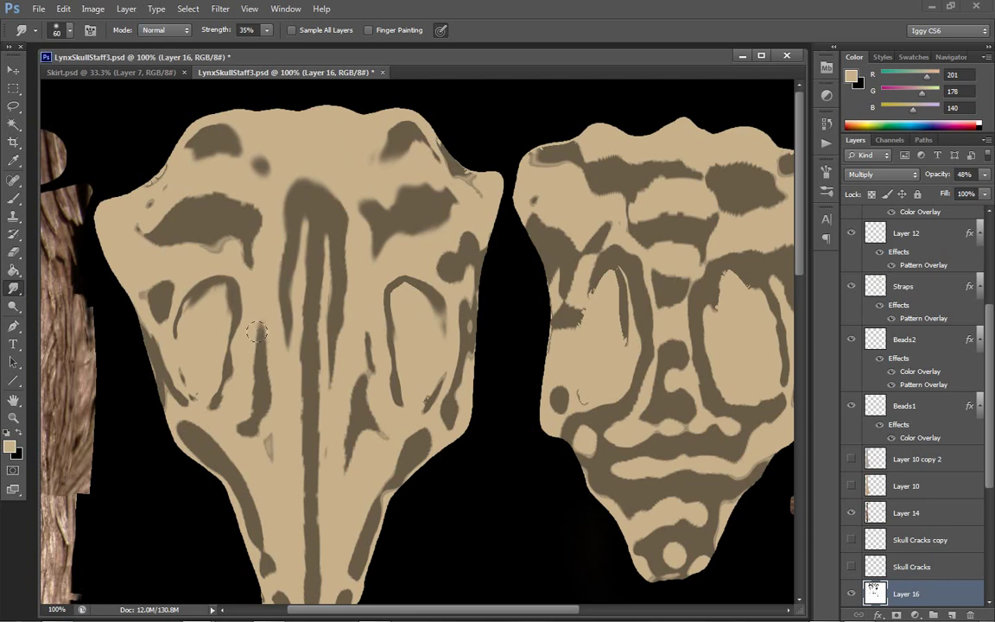
{"action": "mouse_move", "coordinate": [260, 388]}
{"action": "left_mouse_down"}
{"action": "mouse_move", "coordinate": [255, 421]}
{"action": "mouse_move", "coordinate": [243, 425]}
{"action": "left_mouse_up"}
{"action": "left_click_drag", "start_coordinate": [343, 462], "coordinate": [346, 424]}
{"action": "left_click_drag", "start_coordinate": [355, 373], "coordinate": [329, 331]}
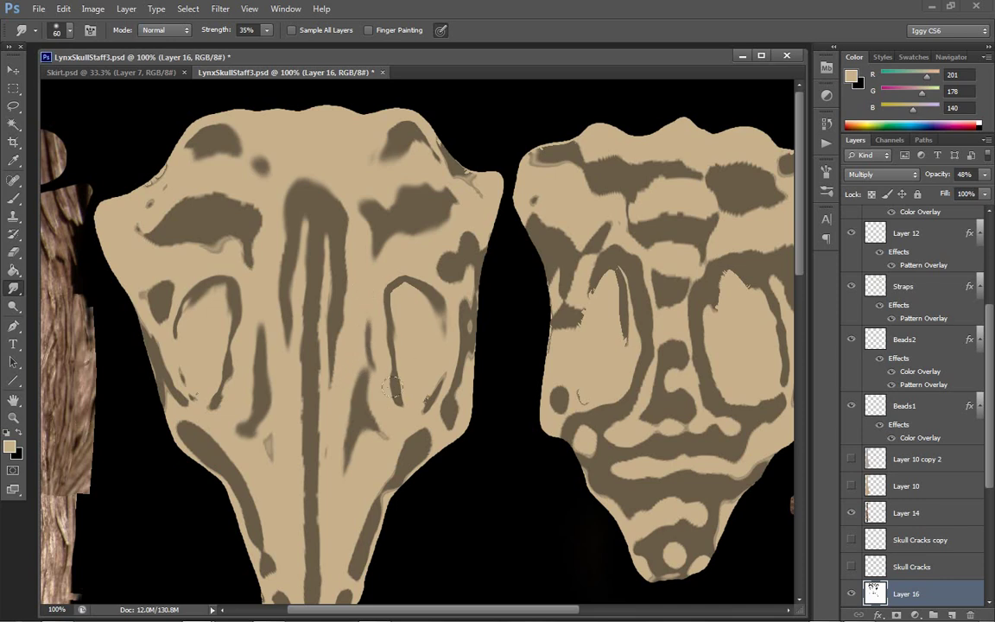
{"action": "mouse_move", "coordinate": [387, 382]}
{"action": "left_mouse_down"}
{"action": "mouse_move", "coordinate": [406, 410]}
{"action": "mouse_move", "coordinate": [403, 397]}
{"action": "left_mouse_up"}
{"action": "mouse_move", "coordinate": [389, 309]}
{"action": "left_mouse_down"}
{"action": "mouse_move", "coordinate": [363, 255]}
{"action": "mouse_move", "coordinate": [405, 190]}
{"action": "left_mouse_up"}
{"action": "left_click_drag", "start_coordinate": [201, 292], "coordinate": [180, 268]}
{"action": "mouse_move", "coordinate": [329, 311]}
{"action": "left_mouse_down"}
{"action": "mouse_move", "coordinate": [293, 276]}
{"action": "mouse_move", "coordinate": [296, 345]}
{"action": "mouse_move", "coordinate": [278, 392]}
{"action": "mouse_move", "coordinate": [316, 448]}
{"action": "mouse_move", "coordinate": [303, 573]}
{"action": "left_mouse_up"}
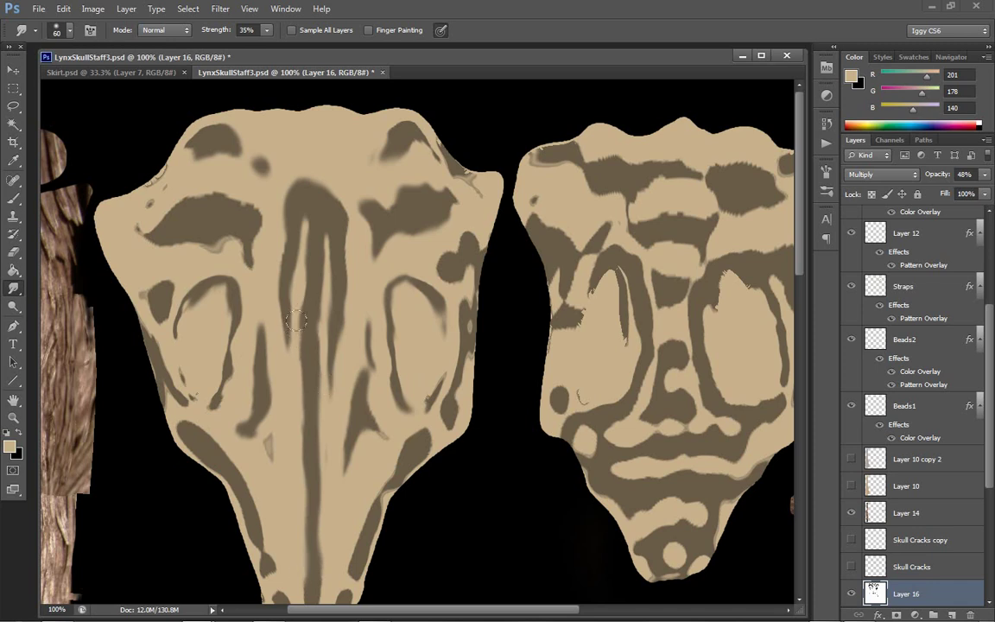
{"action": "left_click_drag", "start_coordinate": [294, 334], "coordinate": [294, 321]}
Select Layer 15 below the cavity layer and set up the Burn tool with its range on Midtones.
{"action": "left_click_drag", "start_coordinate": [983, 344], "coordinate": [982, 395]}
{"action": "left_click", "coordinate": [923, 499]}
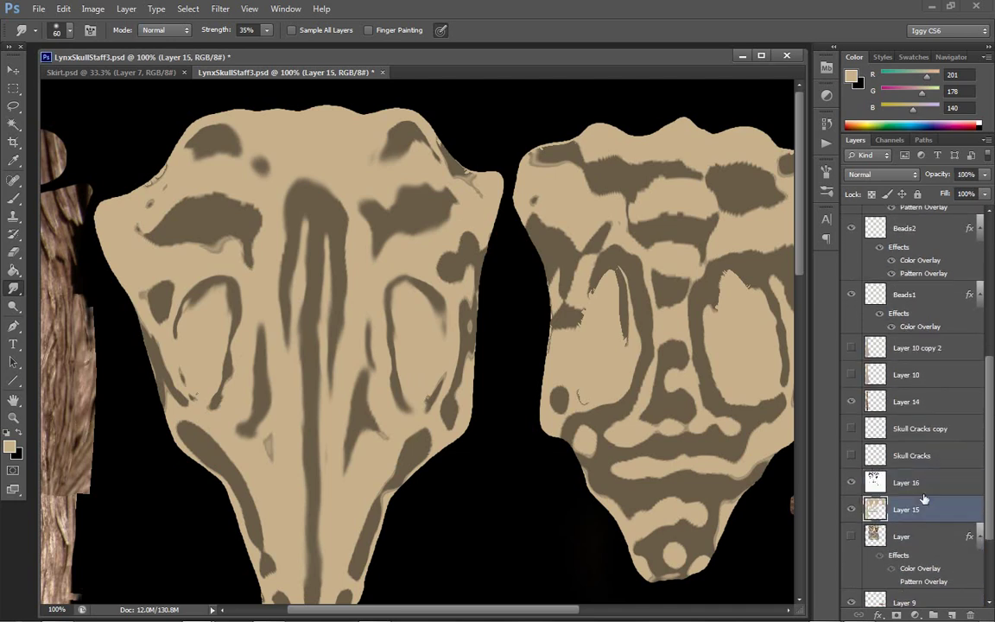
{"action": "right_click", "coordinate": [14, 307]}
{"action": "left_click", "coordinate": [68, 293]}
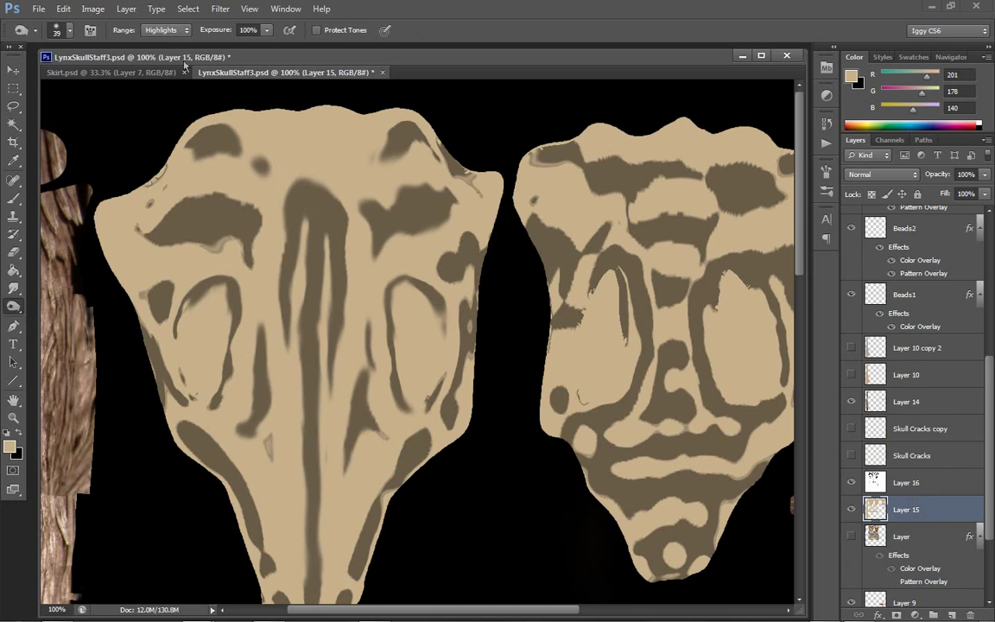
{"action": "left_click", "coordinate": [160, 30]}
{"action": "left_click", "coordinate": [156, 53]}
Try burning along the larger skull's central cavity and undo the strokes.
{"action": "left_click_drag", "start_coordinate": [285, 193], "coordinate": [278, 265]}
{"action": "left_click_drag", "start_coordinate": [286, 199], "coordinate": [282, 311]}
{"action": "key", "text": "ctrl+z"}
{"action": "key", "text": "ctrl+alt+z"}
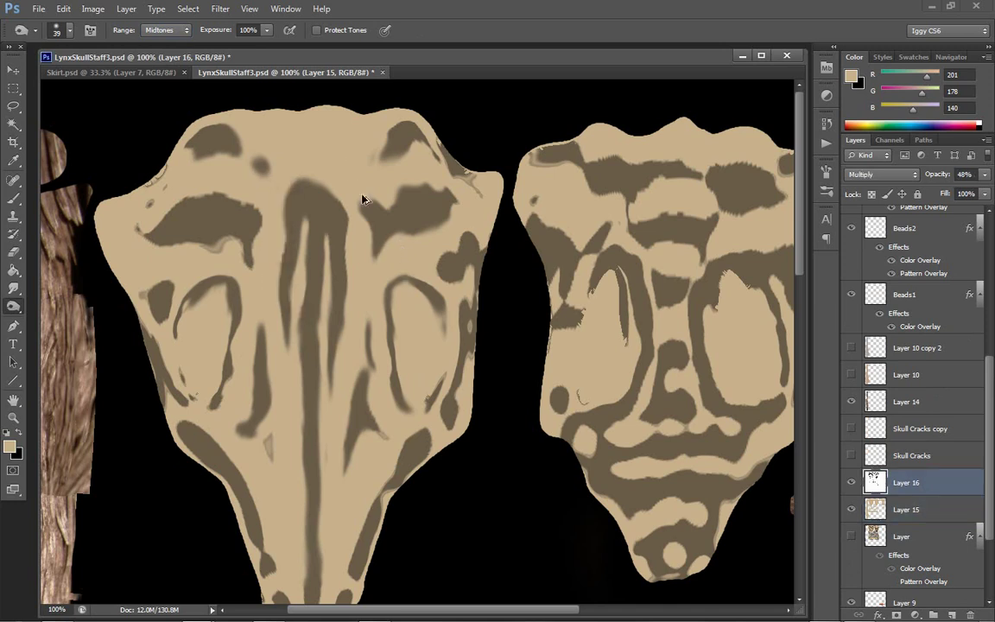
{"action": "left_click_drag", "start_coordinate": [300, 224], "coordinate": [296, 335]}
Burn brown shading into Layer 15 around the larger skull's brow, eye socket and central cavities at 100% exposure.
{"action": "left_click", "coordinate": [902, 509]}
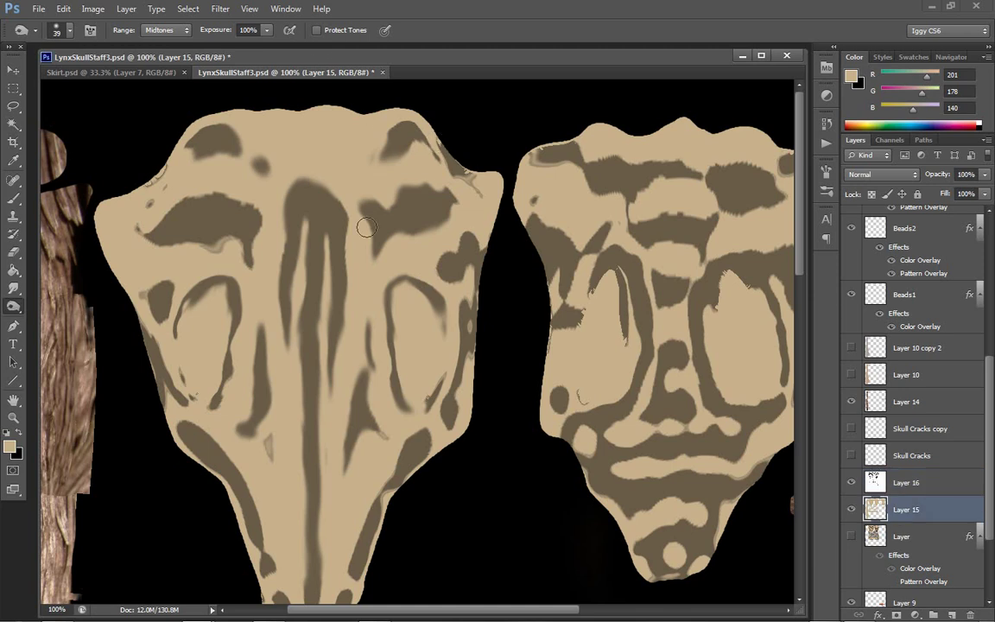
{"action": "left_click_drag", "start_coordinate": [361, 198], "coordinate": [378, 247]}
{"action": "mouse_move", "coordinate": [350, 179]}
{"action": "left_mouse_down"}
{"action": "mouse_move", "coordinate": [393, 176]}
{"action": "mouse_move", "coordinate": [440, 226]}
{"action": "mouse_move", "coordinate": [395, 257]}
{"action": "mouse_move", "coordinate": [392, 286]}
{"action": "left_mouse_up"}
{"action": "mouse_move", "coordinate": [448, 262]}
{"action": "left_mouse_down"}
{"action": "mouse_move", "coordinate": [438, 257]}
{"action": "mouse_move", "coordinate": [447, 281]}
{"action": "mouse_move", "coordinate": [464, 273]}
{"action": "left_mouse_up"}
{"action": "mouse_move", "coordinate": [380, 250]}
{"action": "left_mouse_down"}
{"action": "mouse_move", "coordinate": [381, 355]}
{"action": "mouse_move", "coordinate": [407, 416]}
{"action": "left_mouse_up"}
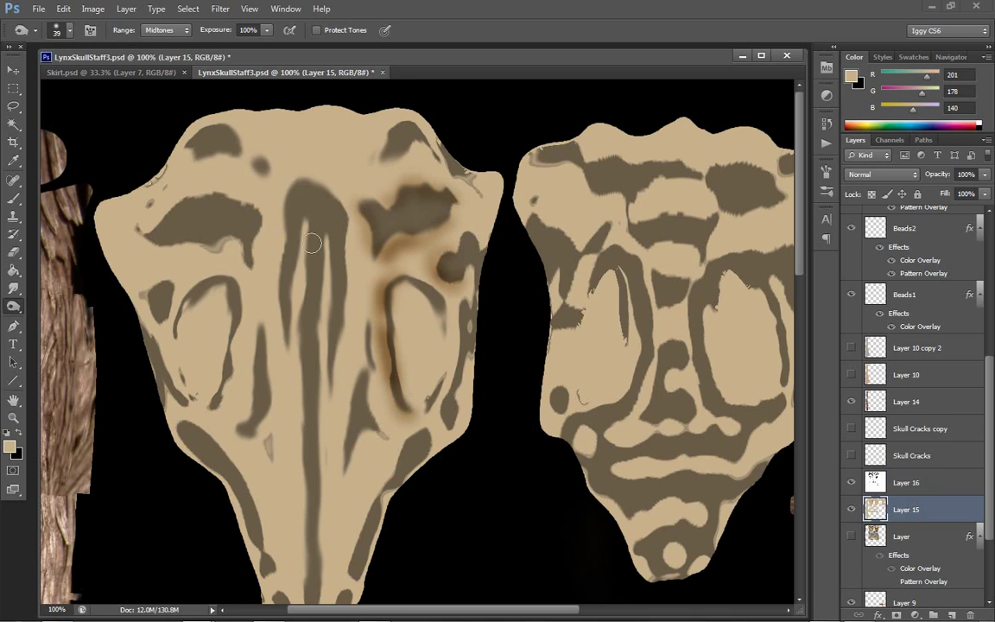
{"action": "left_click_drag", "start_coordinate": [326, 229], "coordinate": [329, 367]}
{"action": "left_click_drag", "start_coordinate": [300, 216], "coordinate": [297, 337]}
{"action": "mouse_move", "coordinate": [226, 179]}
{"action": "left_mouse_down"}
{"action": "mouse_move", "coordinate": [207, 180]}
{"action": "mouse_move", "coordinate": [150, 235]}
{"action": "left_mouse_up"}
{"action": "mouse_move", "coordinate": [213, 250]}
{"action": "left_mouse_down"}
{"action": "mouse_move", "coordinate": [201, 363]}
{"action": "mouse_move", "coordinate": [227, 384]}
{"action": "mouse_move", "coordinate": [259, 346]}
{"action": "mouse_move", "coordinate": [246, 388]}
{"action": "mouse_move", "coordinate": [259, 311]}
{"action": "mouse_move", "coordinate": [319, 568]}
{"action": "mouse_move", "coordinate": [299, 510]}
{"action": "mouse_move", "coordinate": [304, 423]}
{"action": "left_mouse_up"}
{"action": "mouse_move", "coordinate": [360, 362]}
{"action": "left_mouse_down"}
{"action": "mouse_move", "coordinate": [347, 380]}
{"action": "mouse_move", "coordinate": [345, 460]}
{"action": "left_mouse_up"}
{"action": "mouse_move", "coordinate": [362, 401]}
{"action": "left_mouse_down"}
{"action": "mouse_move", "coordinate": [347, 459]}
{"action": "mouse_move", "coordinate": [365, 440]}
{"action": "mouse_move", "coordinate": [378, 442]}
{"action": "left_mouse_up"}
Fit the whole texture in view and save LynxSkullStaff3.psd.
{"action": "left_click", "coordinate": [13, 417]}
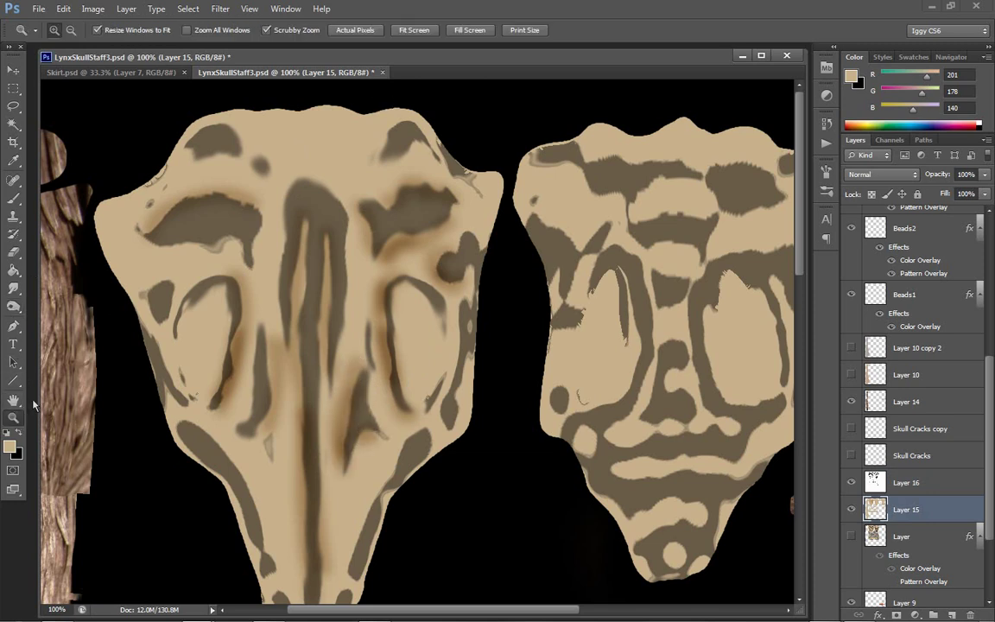
{"action": "right_click", "coordinate": [437, 294]}
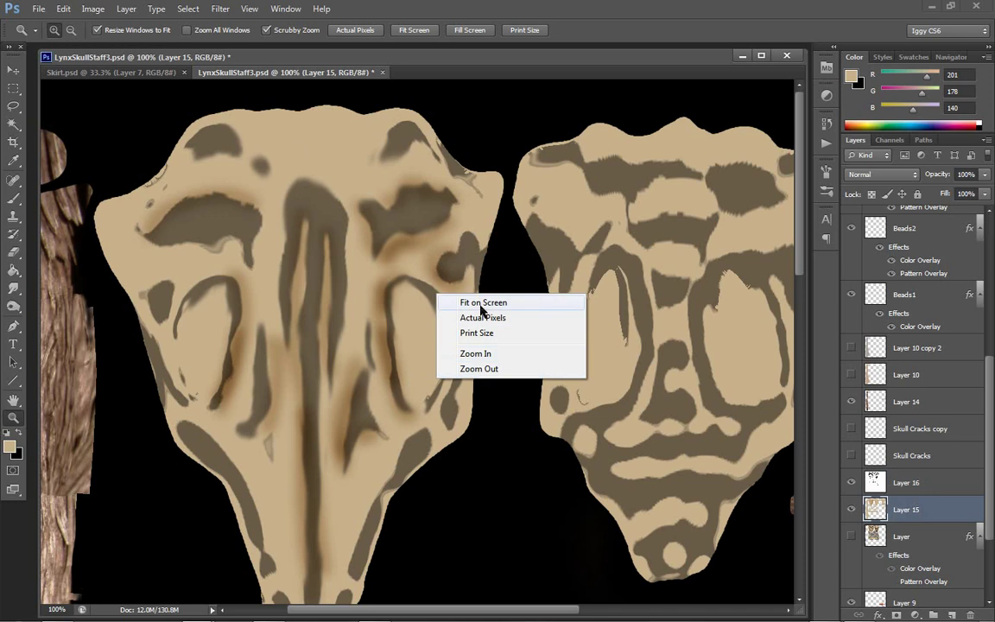
{"action": "left_click", "coordinate": [482, 303]}
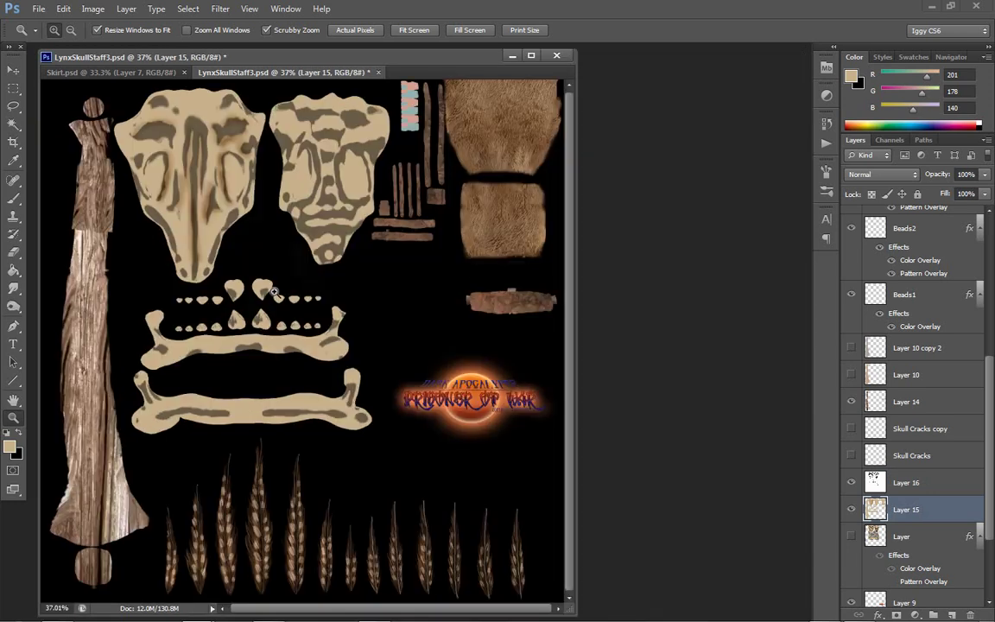
{"action": "left_click", "coordinate": [38, 8]}
{"action": "left_click", "coordinate": [67, 162]}
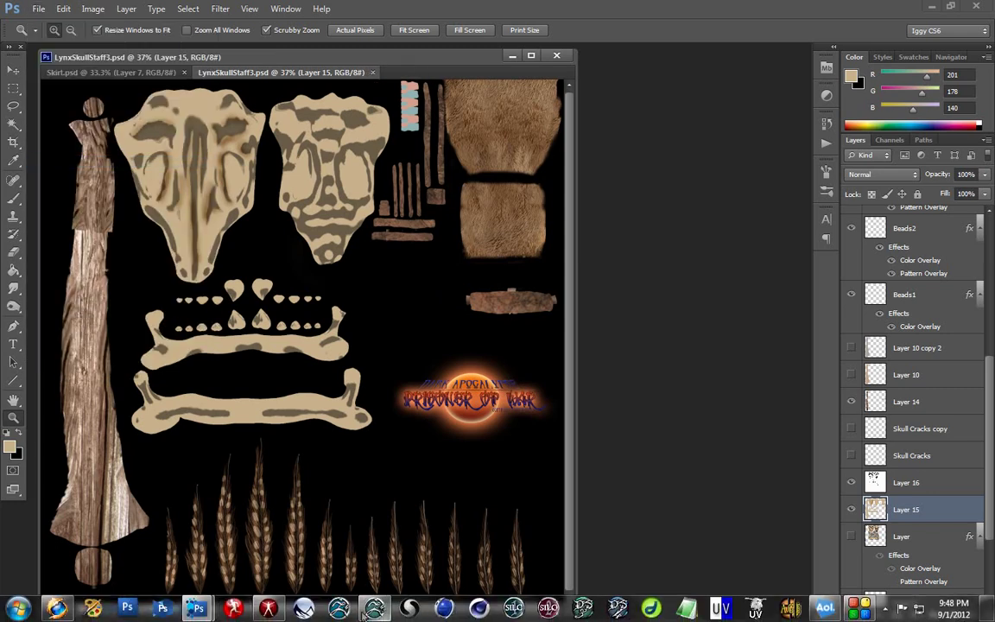
Switch to Poser Pro and delete the Skirt figure from the scene.
{"action": "left_click", "coordinate": [270, 609]}
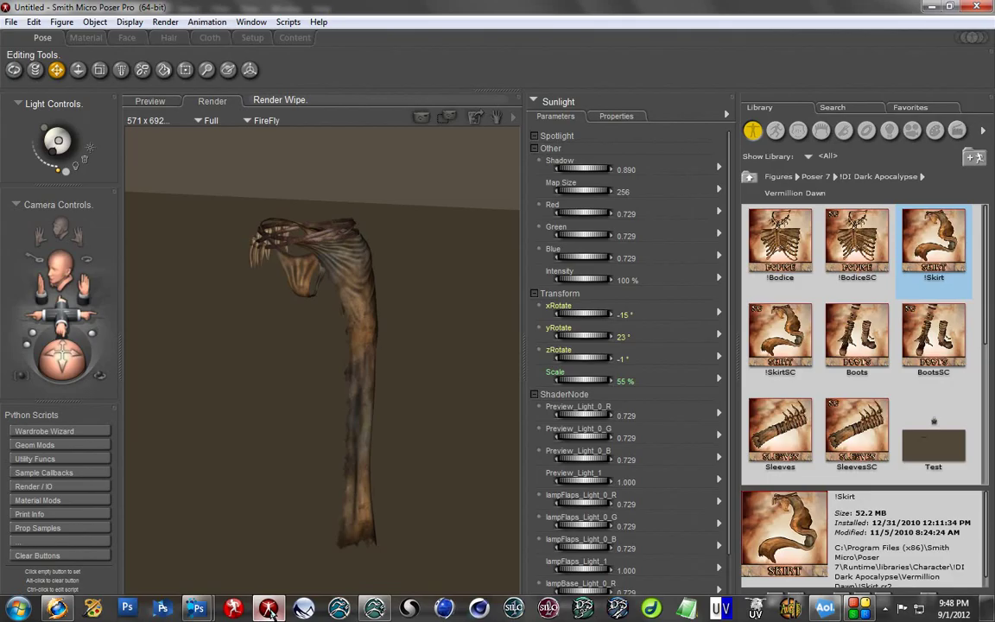
{"action": "left_click", "coordinate": [357, 256]}
{"action": "key", "text": "Delete"}
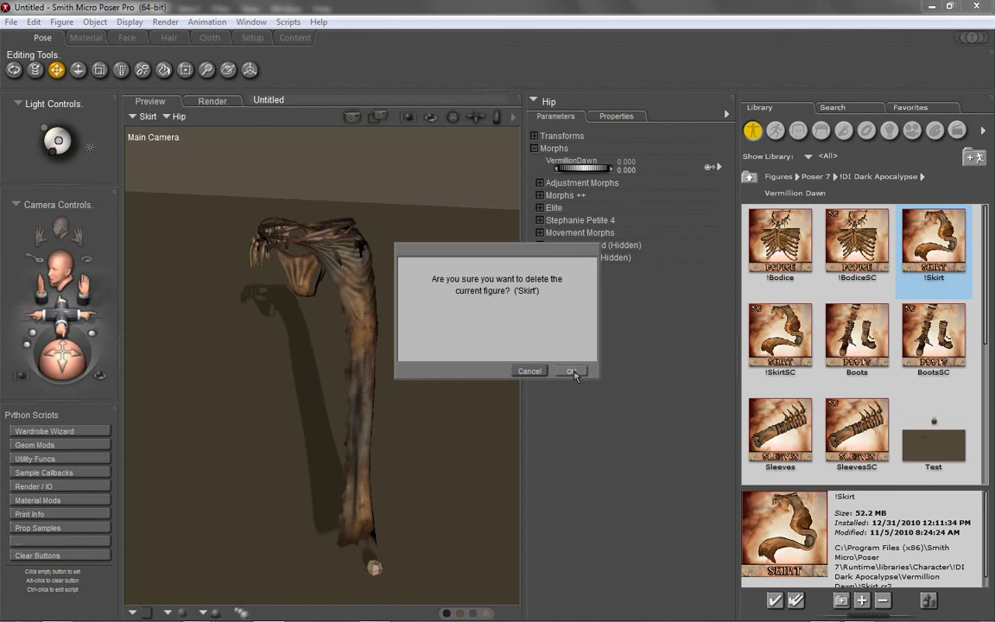
{"action": "left_click", "coordinate": [521, 336]}
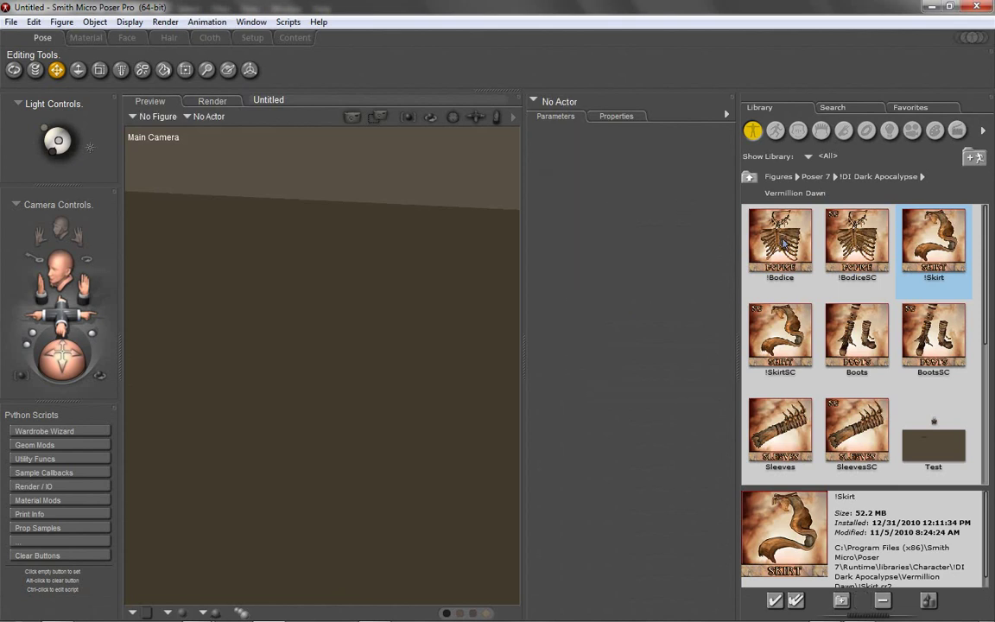
Load the Lynx Skull prop from the Prisoner Of War library and frame it in a close side view.
{"action": "left_click", "coordinate": [866, 130]}
{"action": "double_click", "coordinate": [806, 227]}
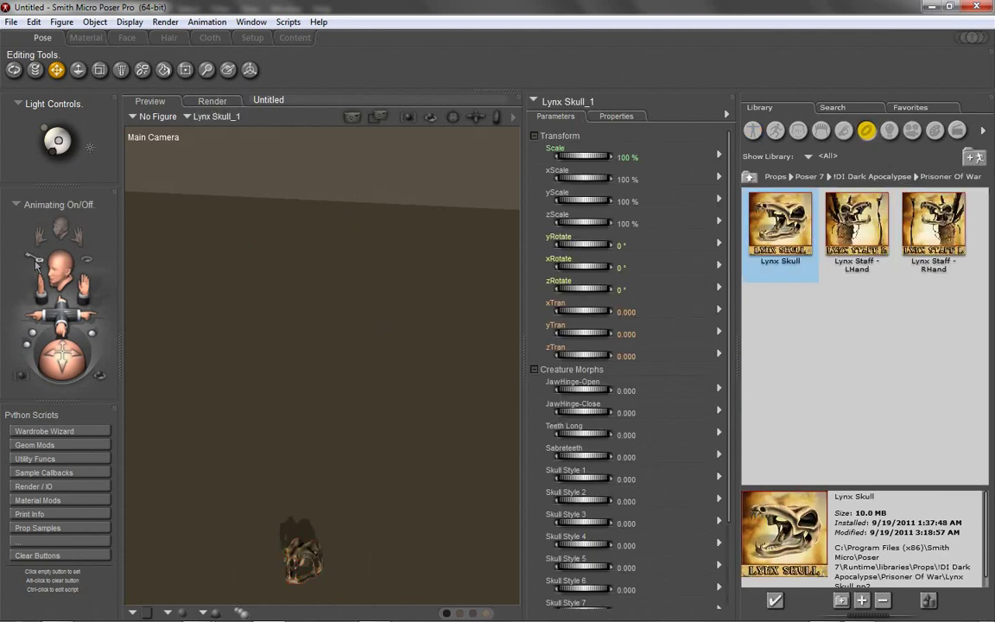
{"action": "left_click_drag", "start_coordinate": [86, 138], "coordinate": [90, 106]}
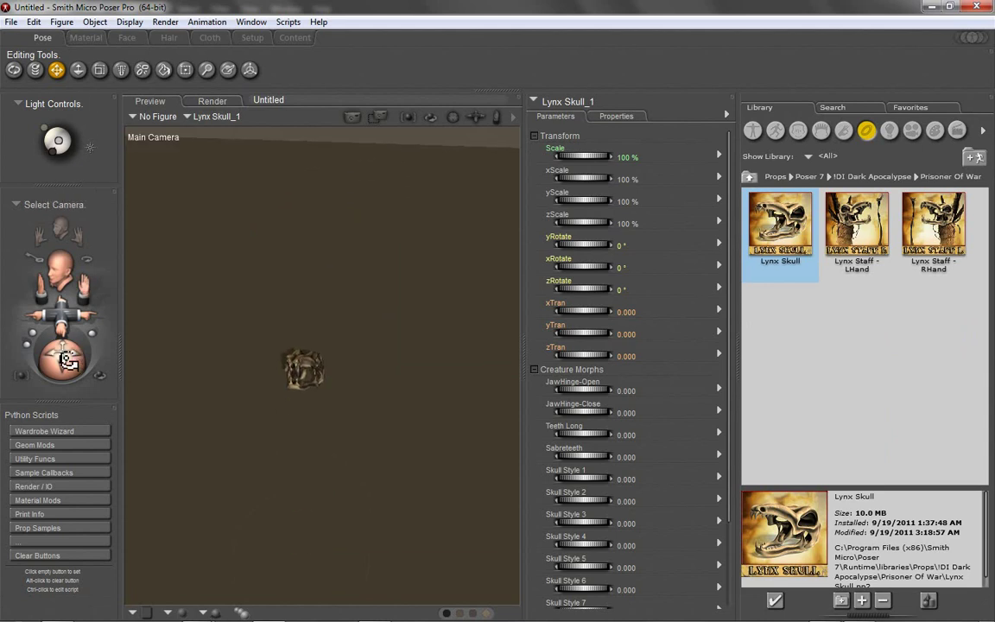
{"action": "left_click_drag", "start_coordinate": [68, 361], "coordinate": [129, 361]}
{"action": "left_click_drag", "start_coordinate": [62, 313], "coordinate": [93, 402]}
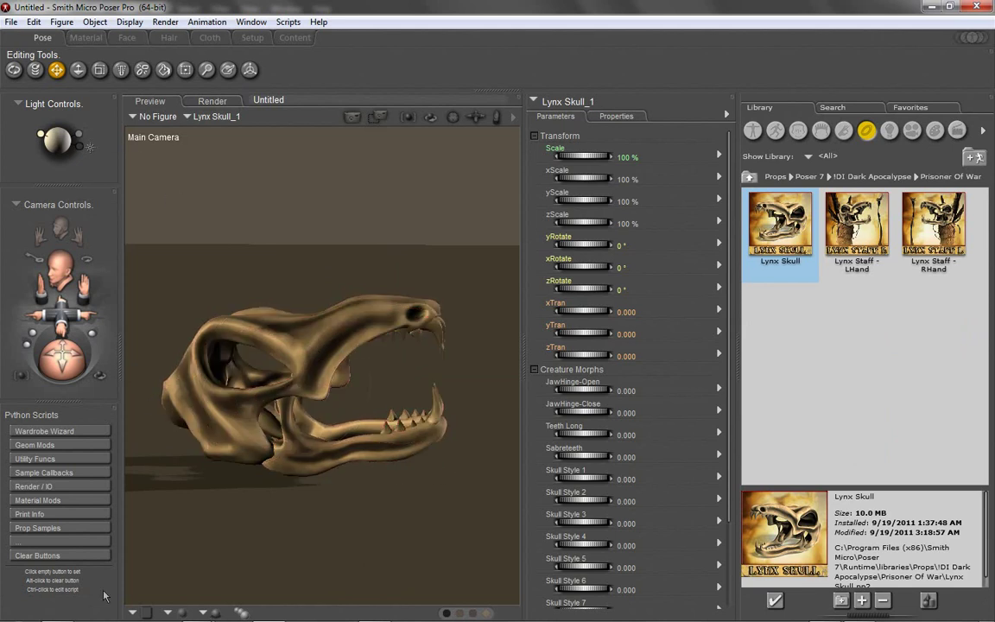
In the Material room, set LynxSkullStaff3.psd as the image source of the Lynx Skull's diffuse Image_Map node.
{"action": "left_click", "coordinate": [83, 37]}
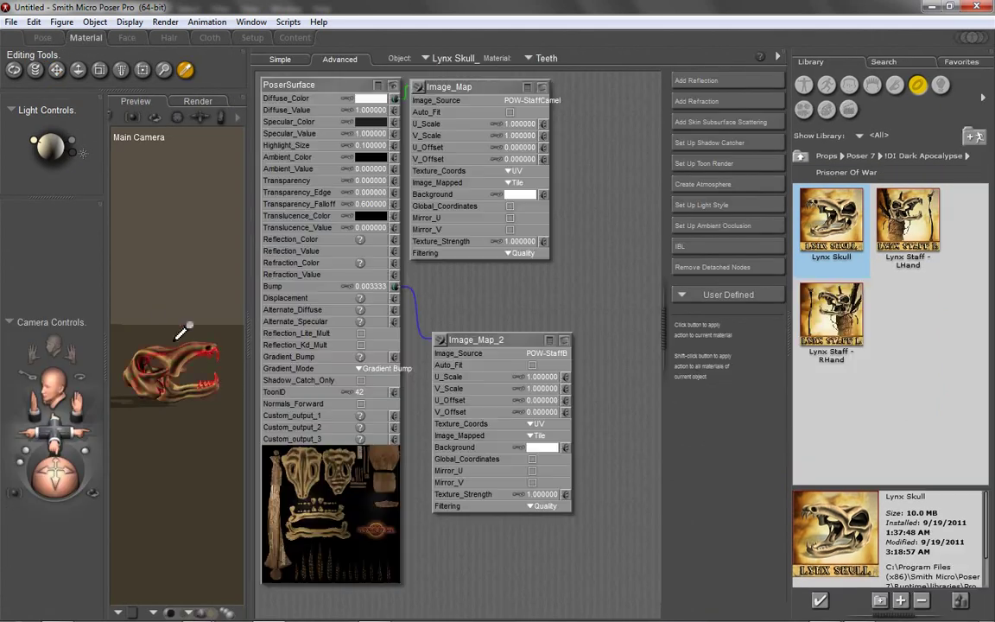
{"action": "left_click", "coordinate": [528, 100]}
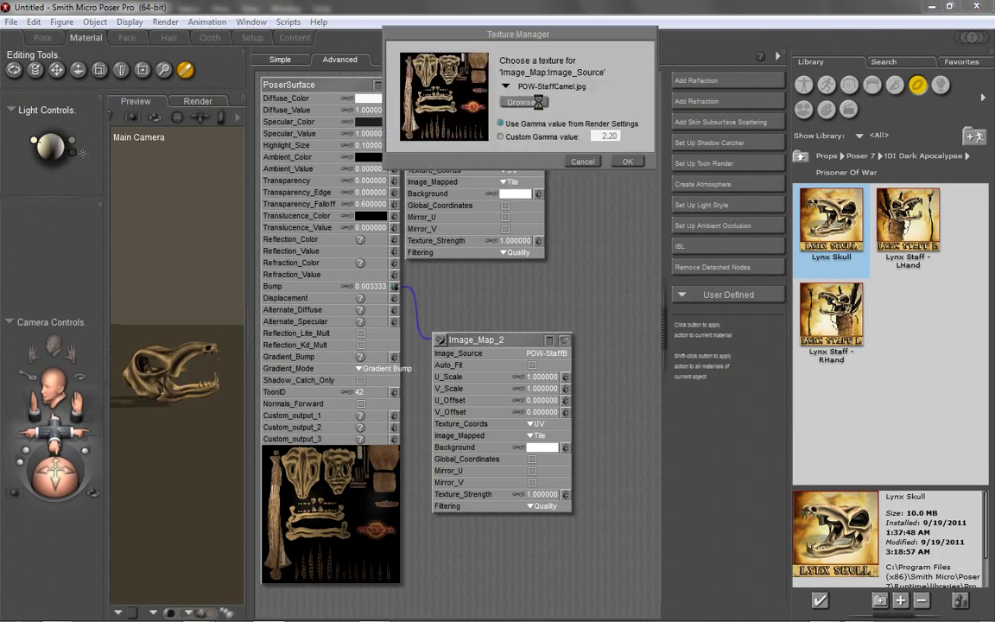
{"action": "left_click", "coordinate": [540, 105]}
{"action": "scroll", "coordinate": [783, 166], "scroll_direction": "down", "scroll_amount": 10}
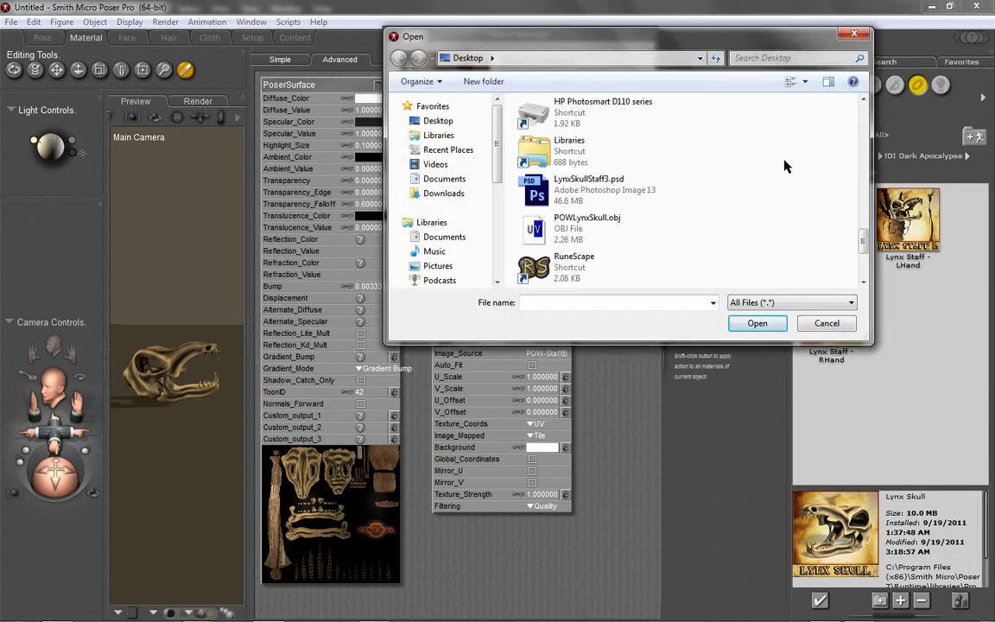
{"action": "double_click", "coordinate": [618, 190]}
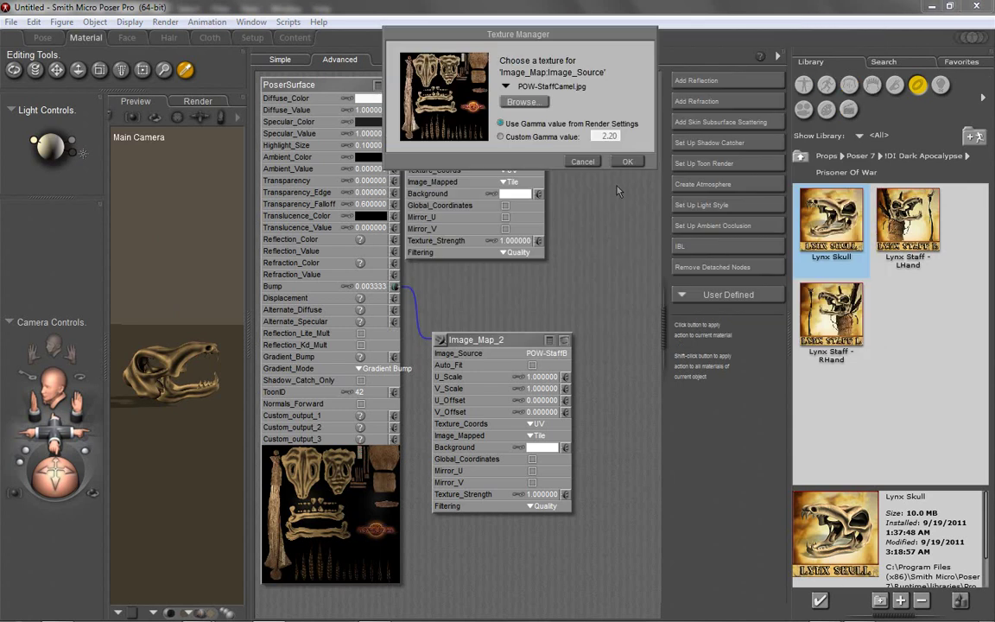
{"action": "left_click", "coordinate": [628, 161]}
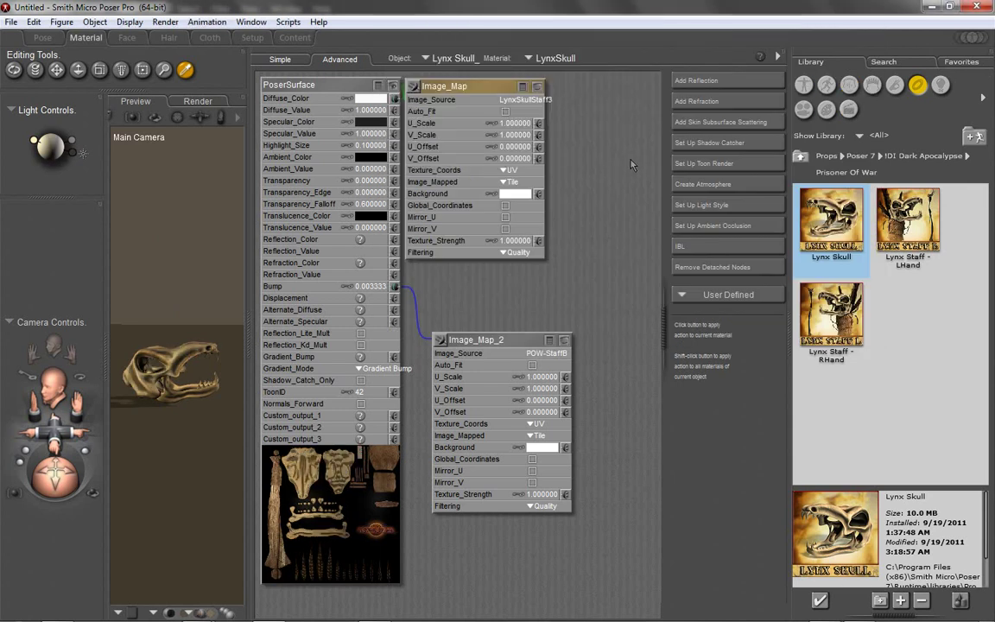
Select the skull's LynxJaw material and set LynxSkullStaff3.psd as the image source of its diffuse Image_Map node.
{"action": "left_click", "coordinate": [178, 399]}
{"action": "left_click", "coordinate": [539, 102]}
{"action": "left_click", "coordinate": [534, 107]}
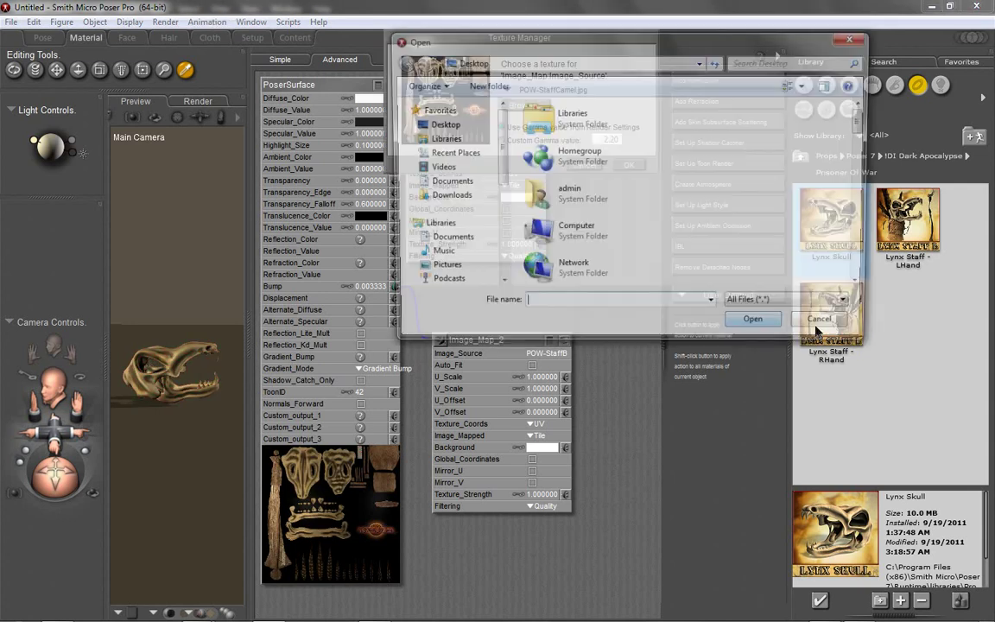
{"action": "scroll", "coordinate": [637, 241], "scroll_direction": "down", "scroll_amount": 10}
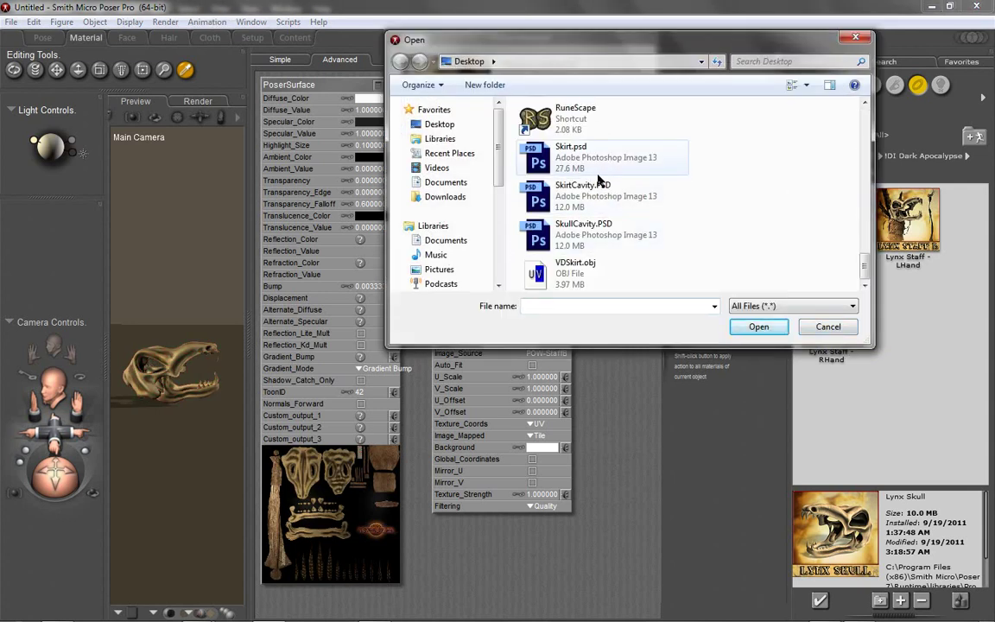
{"action": "scroll", "coordinate": [604, 171], "scroll_direction": "up", "scroll_amount": 5}
{"action": "scroll", "coordinate": [662, 208], "scroll_direction": "down", "scroll_amount": 2}
{"action": "double_click", "coordinate": [581, 195]}
{"action": "left_click", "coordinate": [632, 165]}
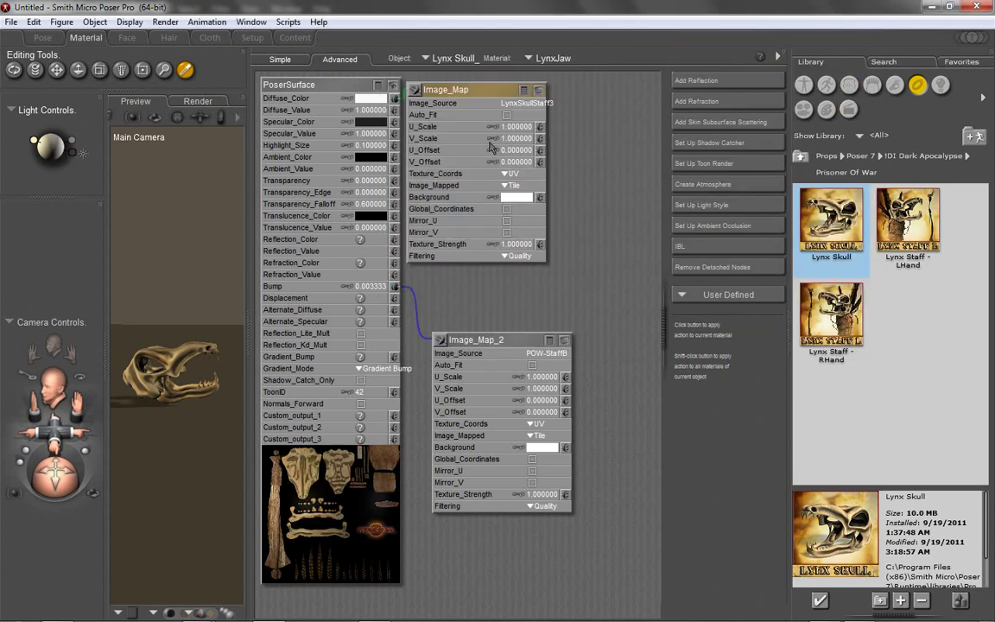
Return to the Pose room, adjust the camera to a more level side view, and render the Lynx Skull.
{"action": "left_click", "coordinate": [42, 37]}
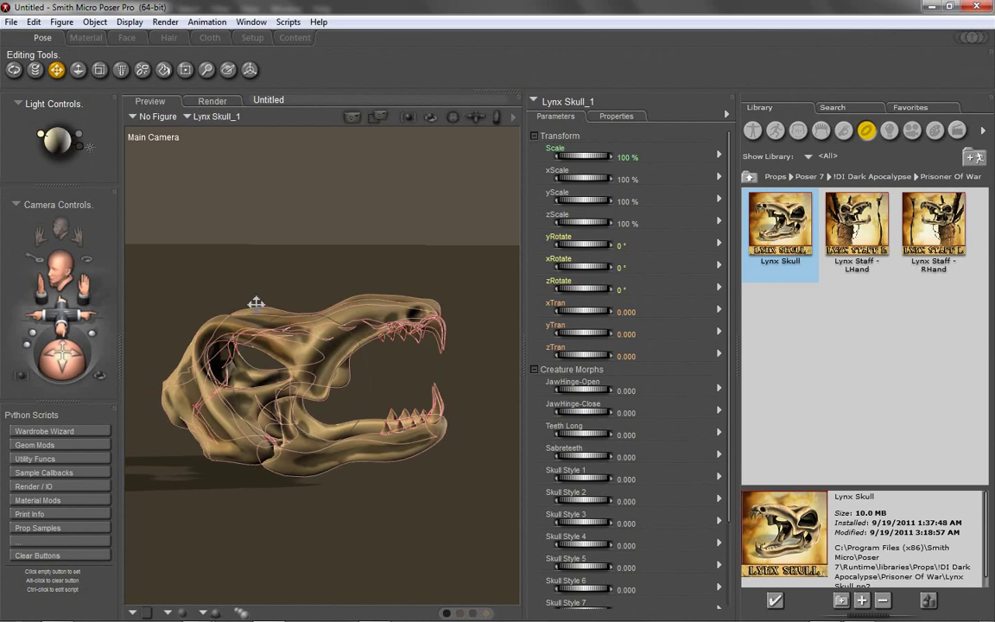
{"action": "left_click_drag", "start_coordinate": [52, 335], "coordinate": [59, 373]}
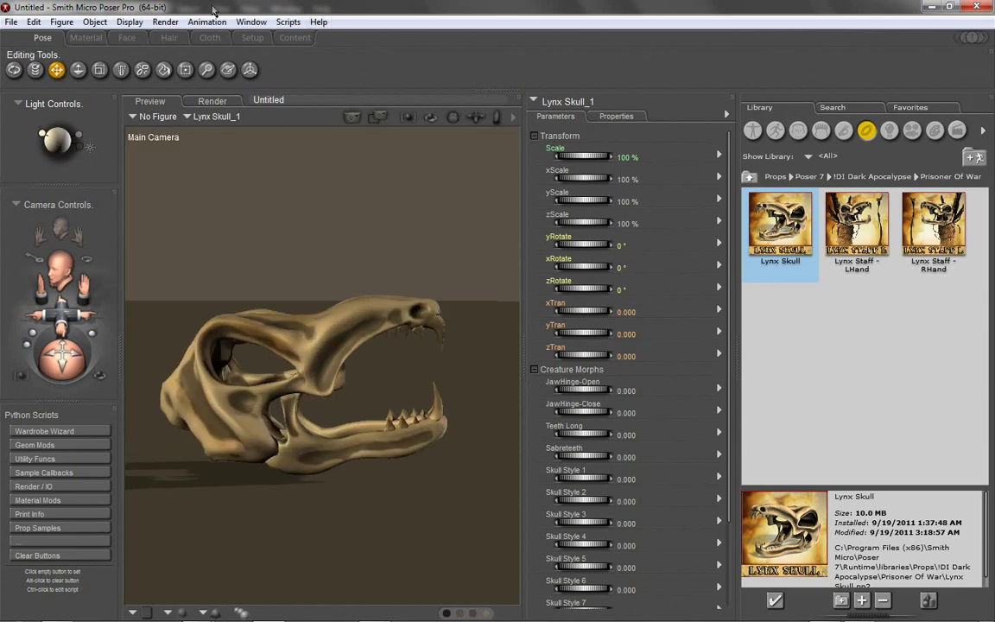
{"action": "left_click", "coordinate": [164, 21]}
{"action": "left_click", "coordinate": [158, 38]}
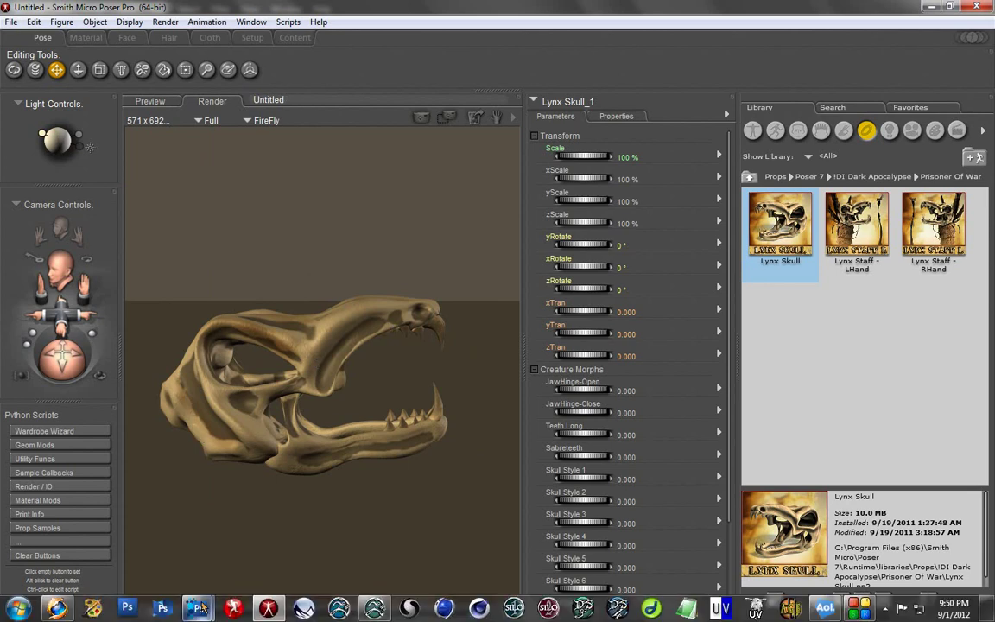
Switch to Photoshop, check Layer 15 by toggling its visibility, and hide the cavity markings on Layer 16.
{"action": "mouse_move", "coordinate": [200, 609]}
{"action": "left_click", "coordinate": [261, 470]}
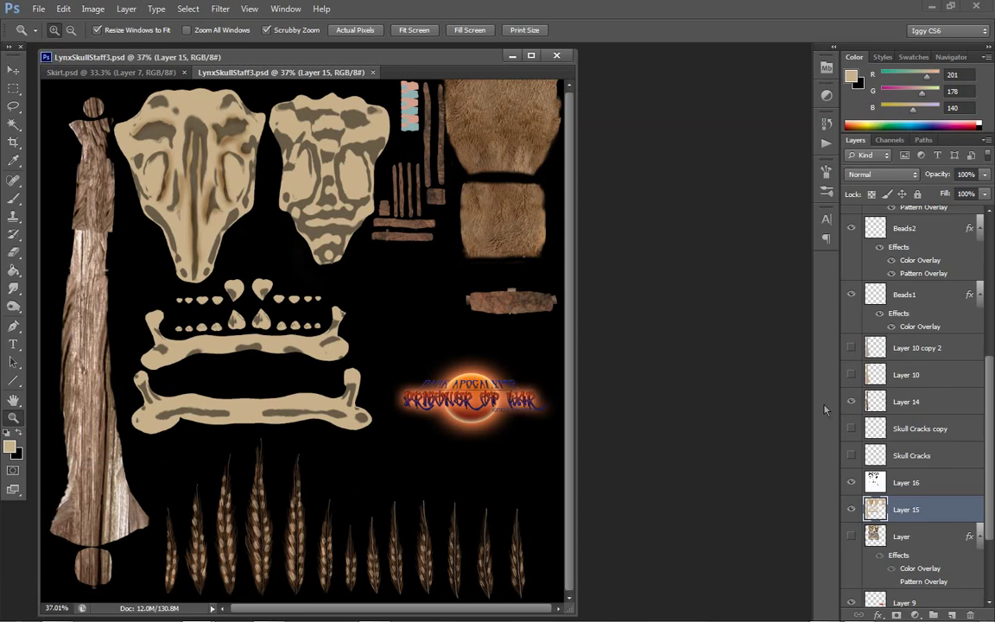
{"action": "left_click", "coordinate": [850, 509]}
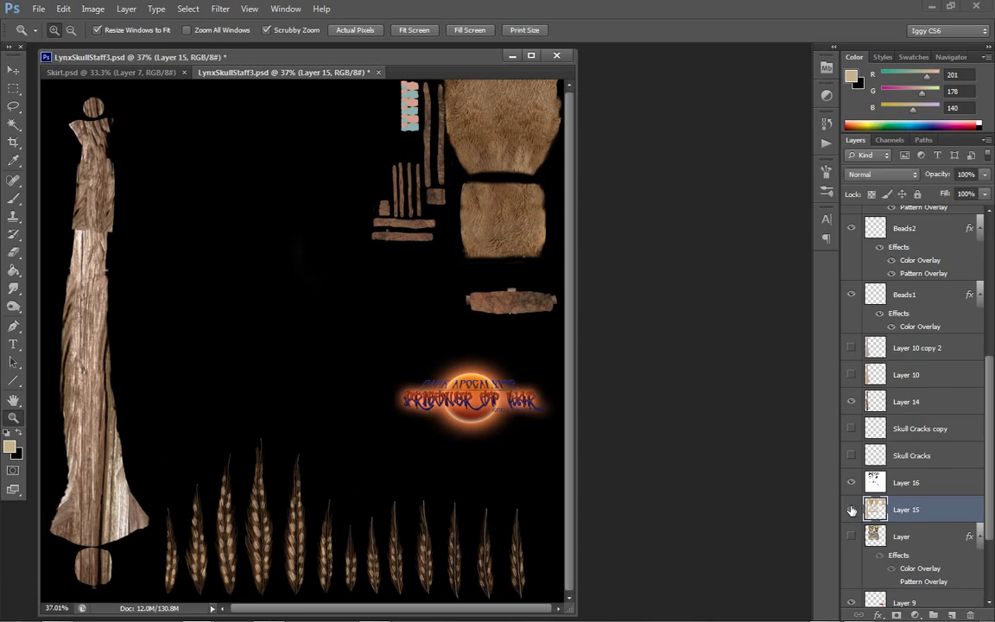
{"action": "left_click", "coordinate": [850, 509]}
{"action": "left_click", "coordinate": [850, 536]}
{"action": "left_click", "coordinate": [850, 481]}
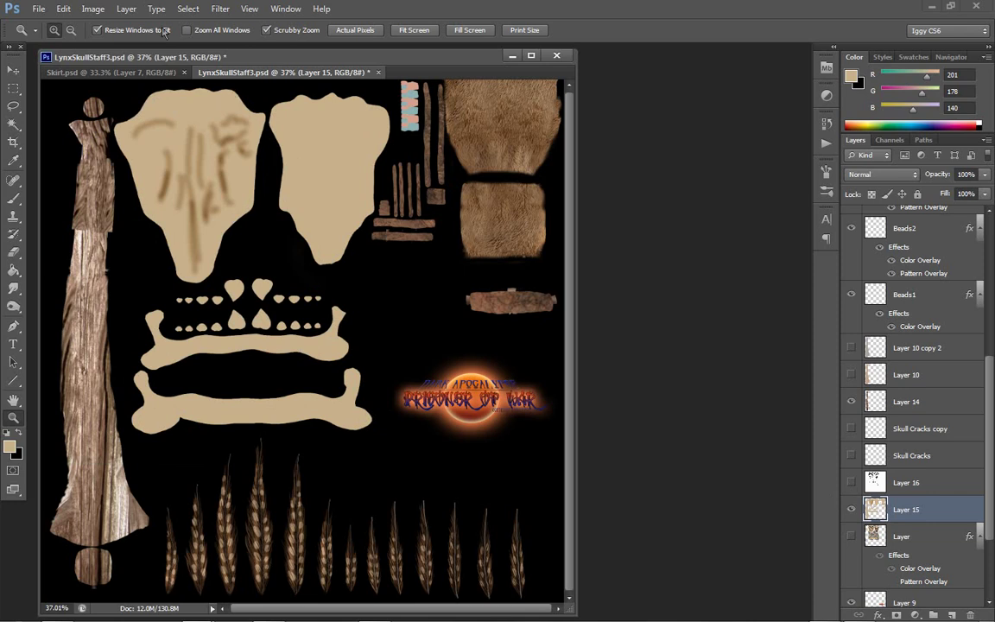
Undo the earlier brown shading strokes painted on the skull in Layer 15.
{"action": "left_click", "coordinate": [37, 10]}
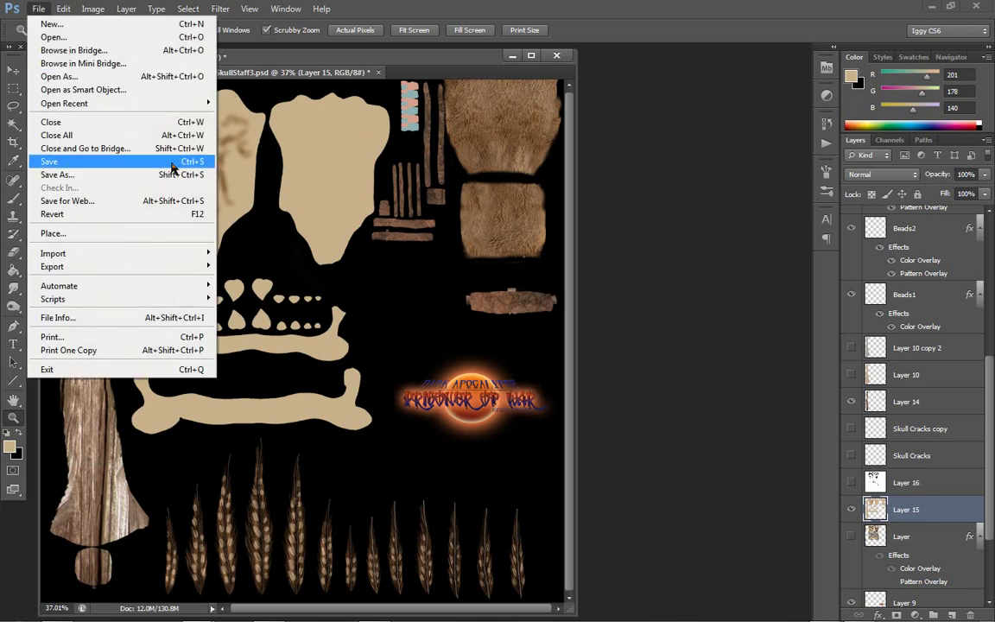
{"action": "left_click", "coordinate": [618, 130]}
{"action": "key", "text": "ctrl+alt+z"}
{"action": "key", "text": "ctrl+alt+z"}
{"action": "key", "text": "ctrl+alt+z"}
{"action": "key", "text": "ctrl+alt+z"}
{"action": "key", "text": "ctrl+alt+z"}
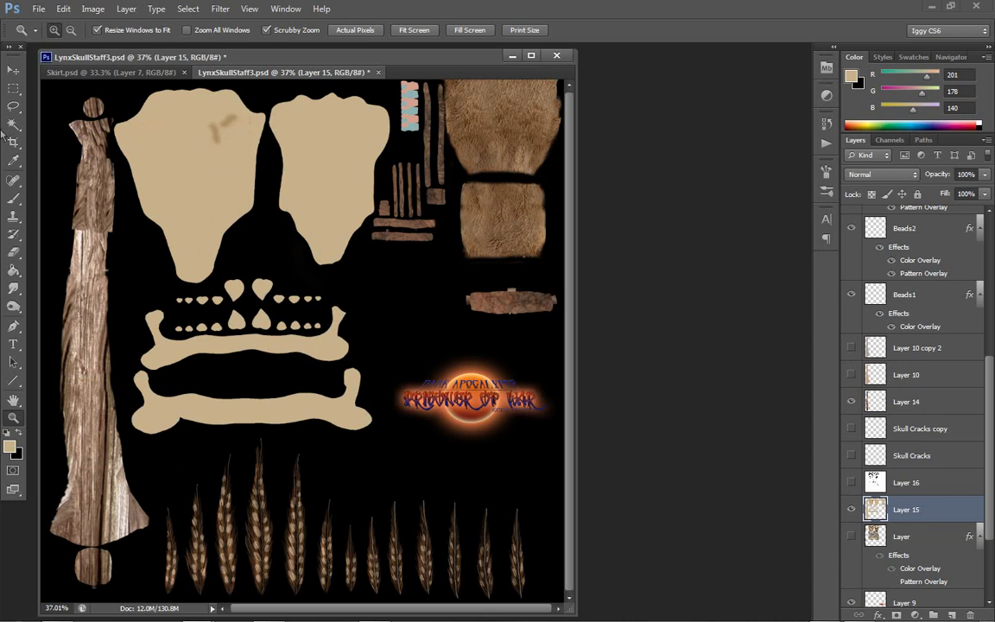
Set up the Brush tool with the tan foreground colour #c9b28c and a soft round tip at 0% hardness.
{"action": "left_click", "coordinate": [17, 200]}
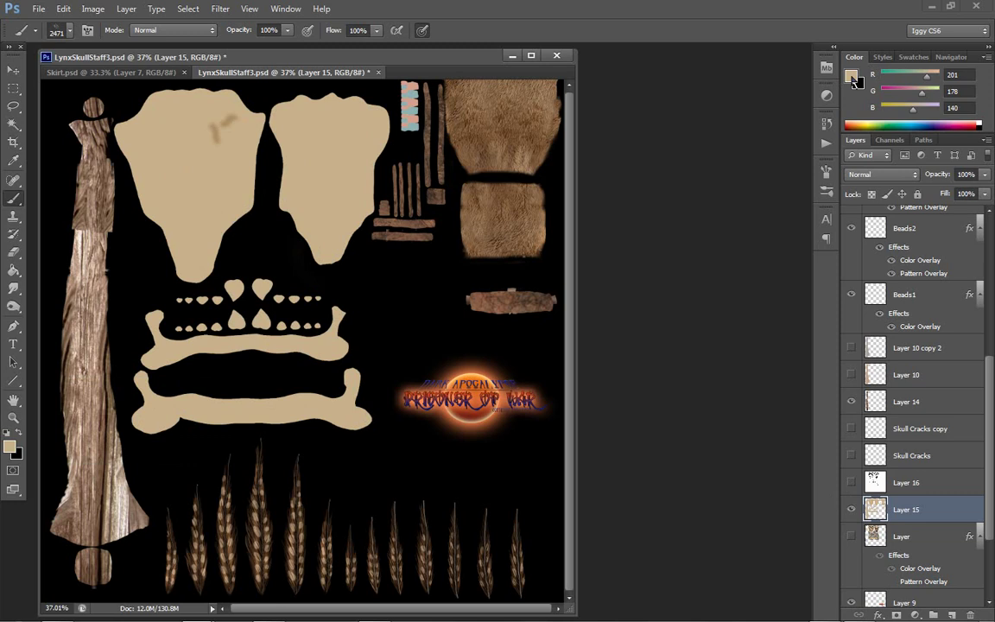
{"action": "left_click", "coordinate": [852, 77]}
{"action": "left_click", "coordinate": [199, 180]}
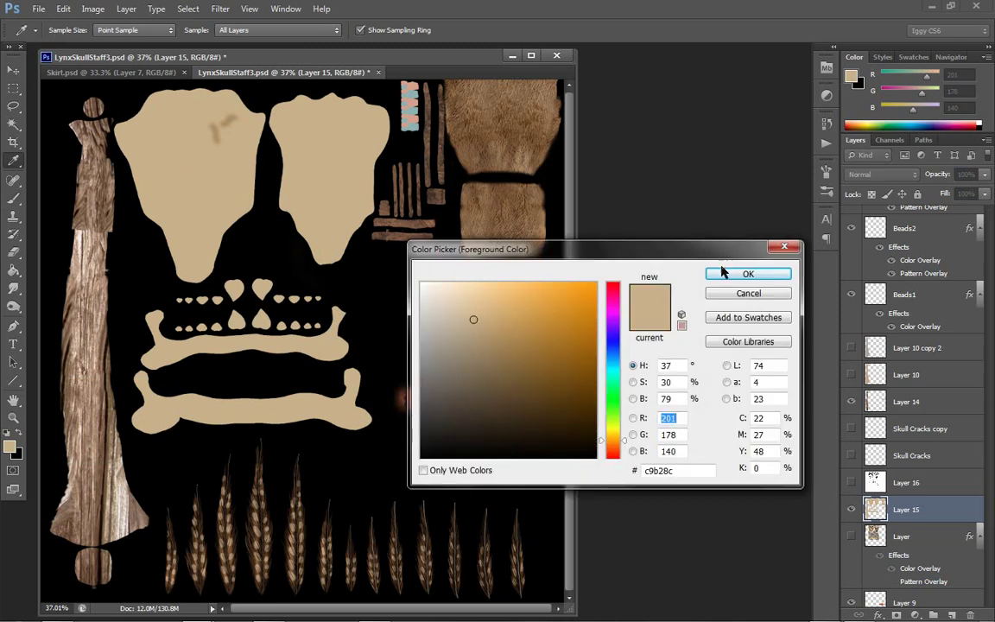
{"action": "key", "text": "Return"}
{"action": "key", "text": "b"}
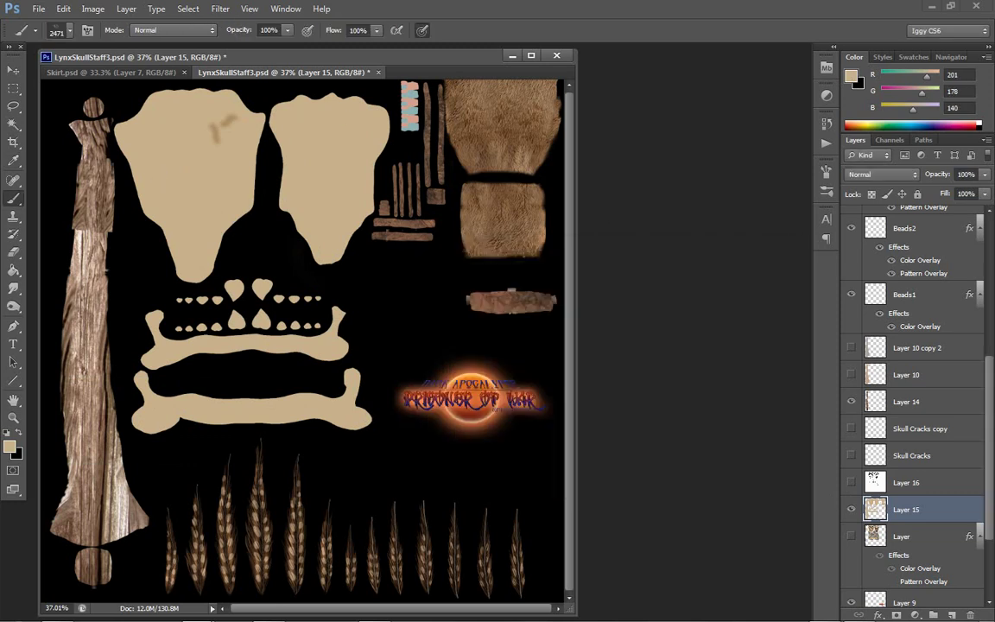
{"action": "left_click", "coordinate": [66, 32]}
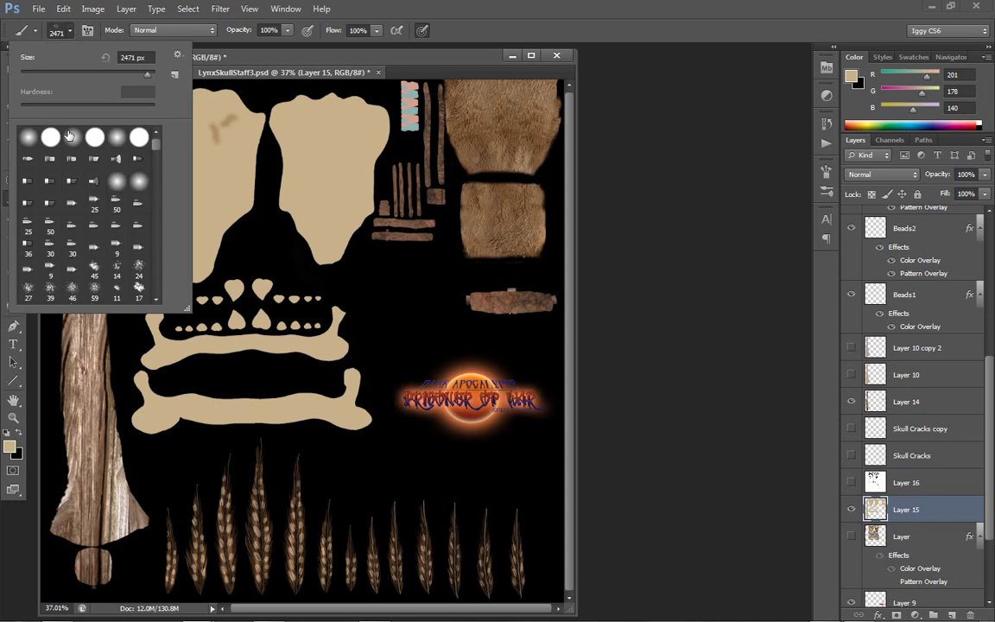
{"action": "left_click", "coordinate": [71, 137]}
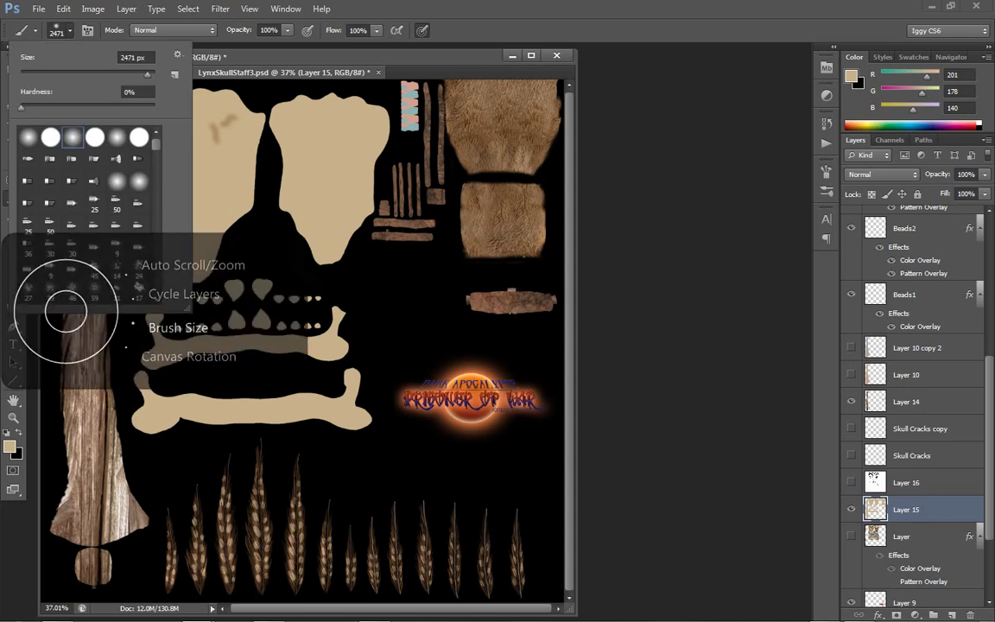
Reduce the brush size and paint over the remaining brown marks on the large skull piece in Layer 15 with tan.
{"action": "left_click", "coordinate": [246, 117]}
{"action": "key", "text": "bracketleft"}
{"action": "key", "text": "bracketleft"}
{"action": "key", "text": "bracketleft"}
{"action": "key", "text": "bracketleft"}
{"action": "key", "text": "bracketleft"}
{"action": "key", "text": "bracketleft"}
{"action": "key", "text": "bracketleft"}
{"action": "key", "text": "bracketleft"}
{"action": "key", "text": "bracketleft"}
{"action": "key", "text": "bracketleft"}
{"action": "key", "text": "bracketleft"}
{"action": "key", "text": "bracketleft"}
{"action": "key", "text": "ctrl+z"}
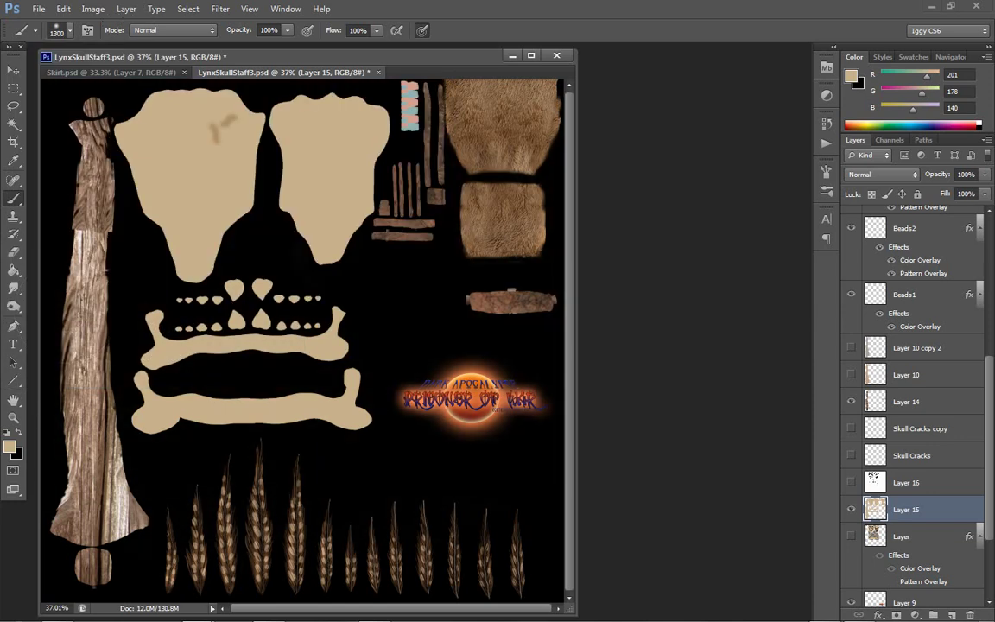
{"action": "key", "text": "bracketleft"}
{"action": "key", "text": "bracketleft"}
{"action": "key", "text": "bracketleft"}
{"action": "key", "text": "bracketleft"}
{"action": "key", "text": "bracketleft"}
{"action": "key", "text": "bracketleft"}
{"action": "left_click_drag", "start_coordinate": [201, 123], "coordinate": [202, 117]}
{"action": "key", "text": "bracketleft"}
{"action": "key", "text": "bracketleft"}
{"action": "key", "text": "bracketleft"}
{"action": "key", "text": "bracketleft"}
{"action": "key", "text": "bracketleft"}
{"action": "key", "text": "bracketleft"}
{"action": "key", "text": "bracketleft"}
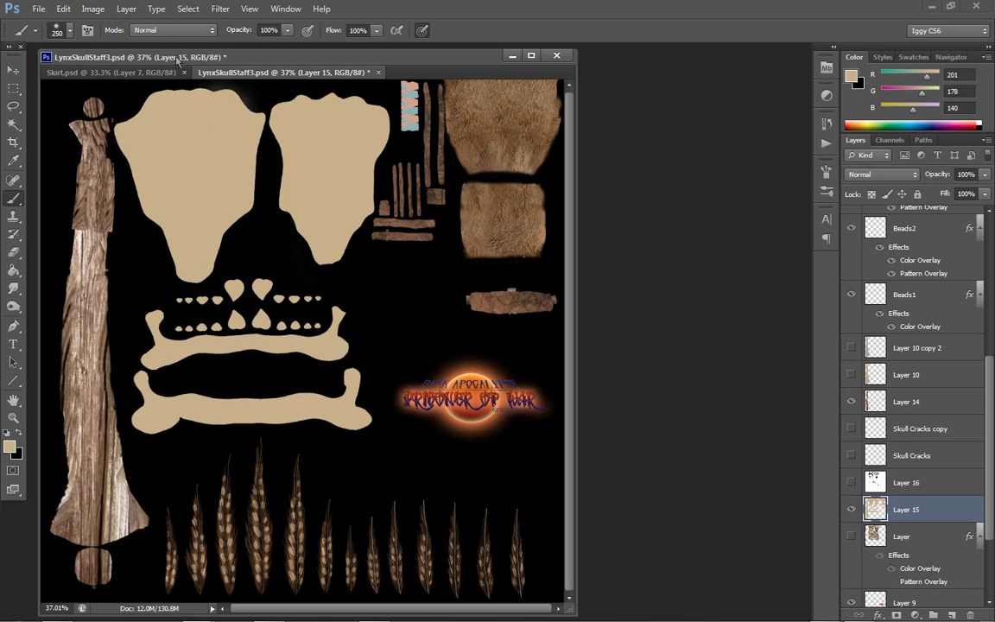
{"action": "key", "text": "bracketleft"}
Save LynxSkullStaff3.psd, switch back to Poser Pro, and render the Lynx Skull with the plain tan texture.
{"action": "left_click", "coordinate": [38, 9]}
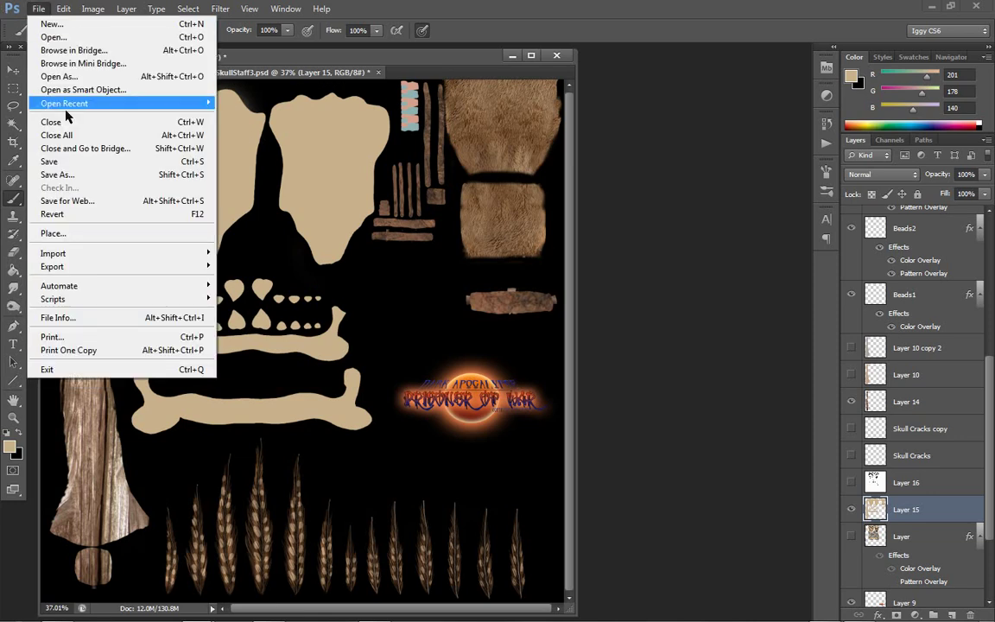
{"action": "left_click", "coordinate": [69, 162]}
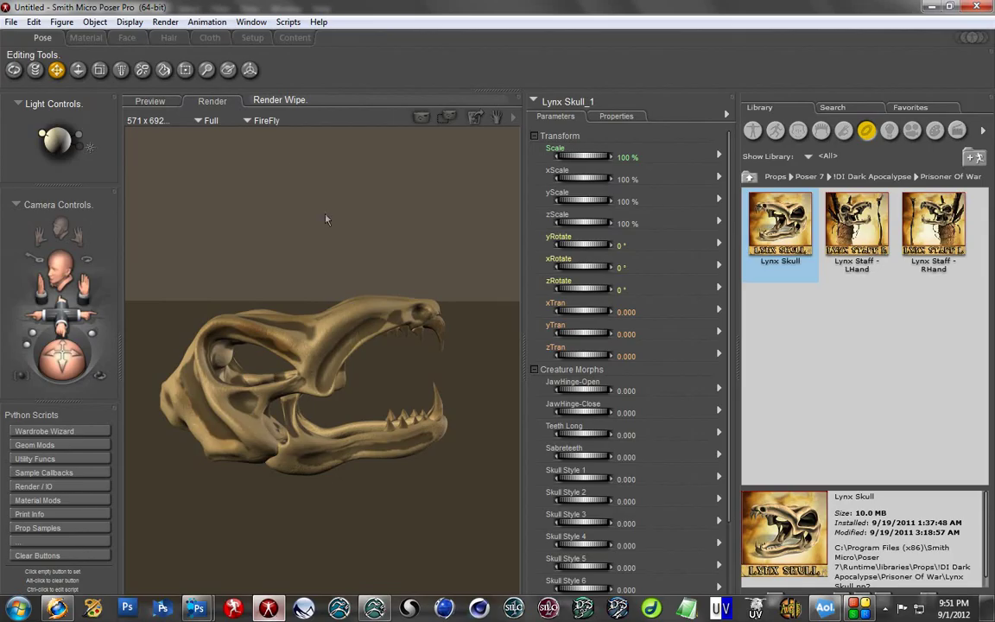
{"action": "left_click", "coordinate": [165, 22]}
{"action": "left_click", "coordinate": [51, 38]}
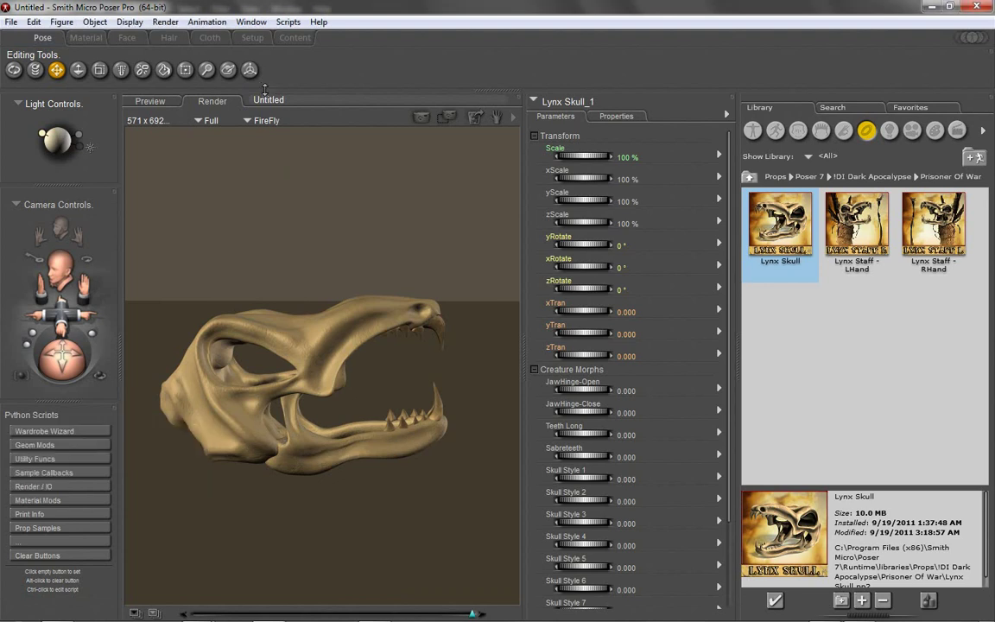
Save the manual FireFly render settings with cast shadows and raytracing on, and render the skull again.
{"action": "left_click", "coordinate": [165, 22]}
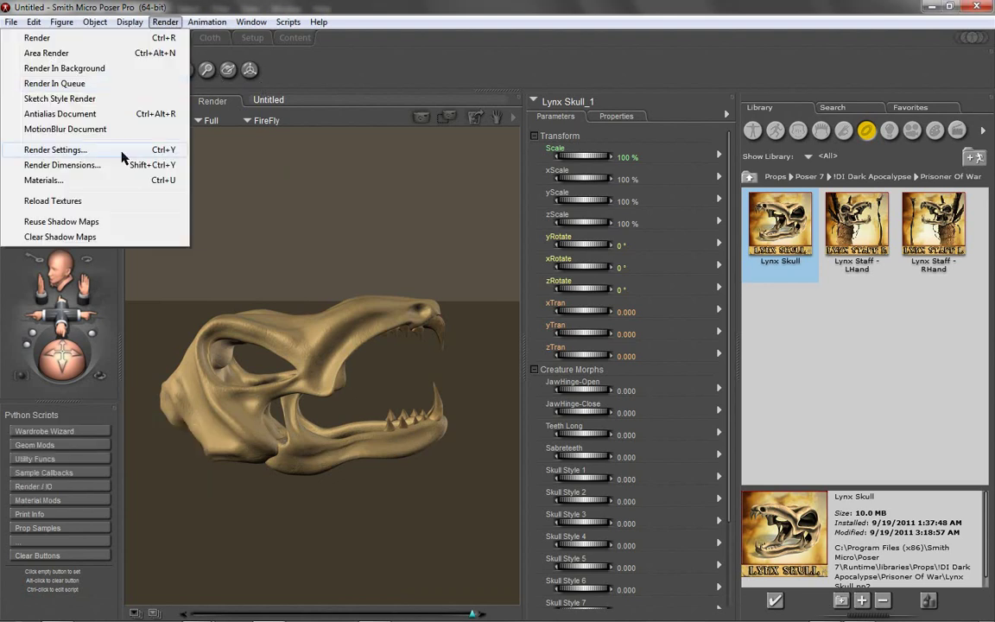
{"action": "left_click", "coordinate": [161, 148]}
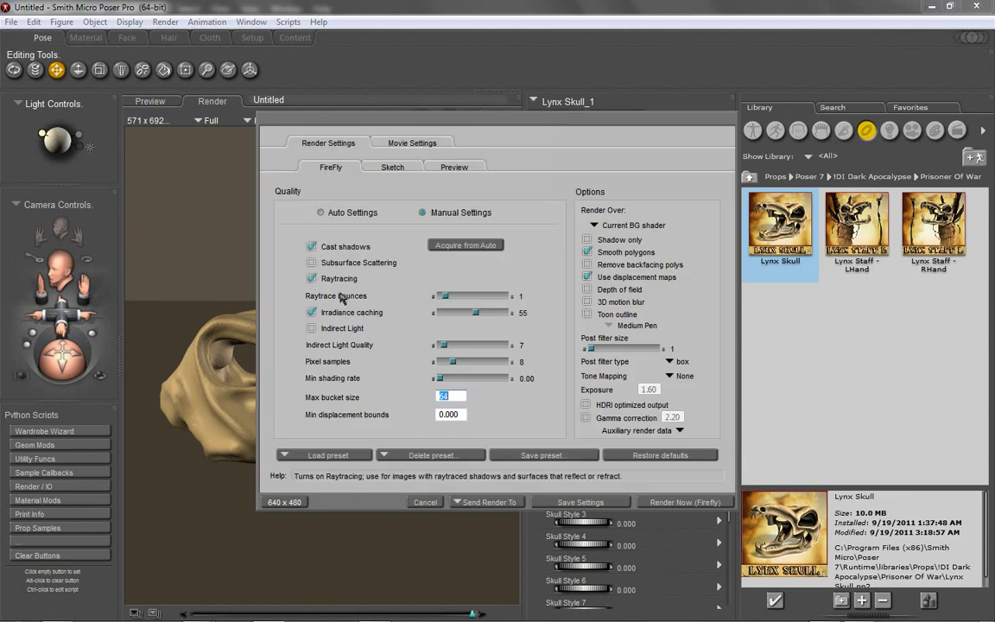
{"action": "left_click", "coordinate": [581, 501]}
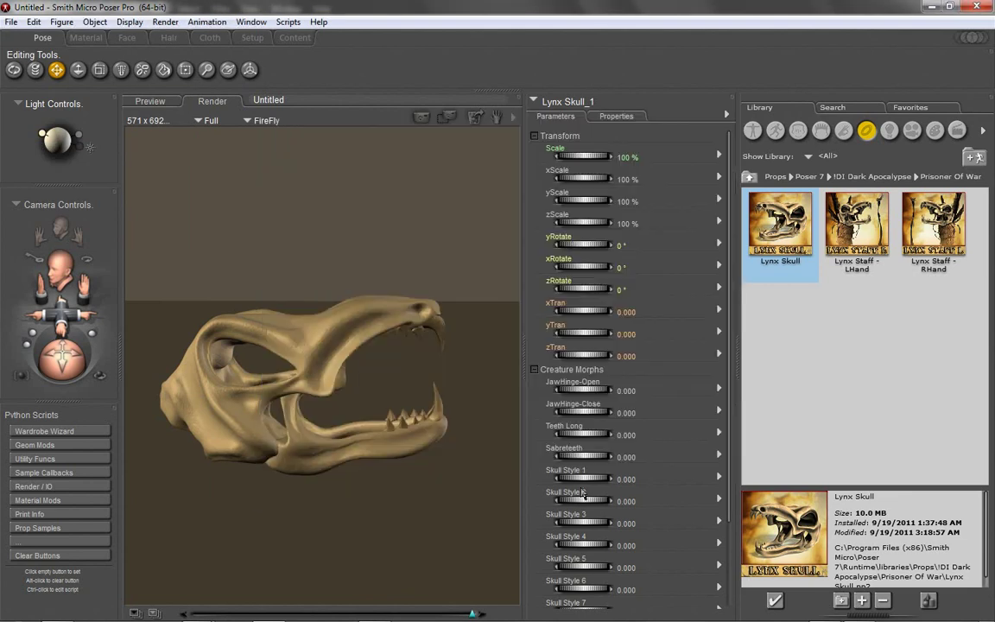
{"action": "left_click", "coordinate": [165, 21]}
{"action": "left_click", "coordinate": [52, 38]}
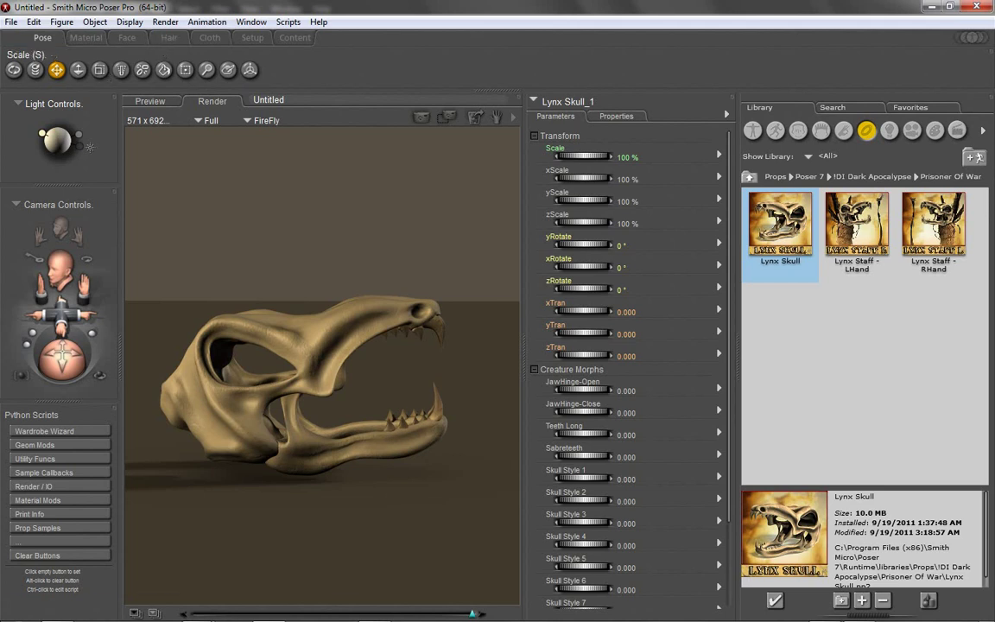
Switch to ZBrush and review the Masking options, including Mask By Cavity with its cavity profile and Mask By Smoothness.
{"action": "mouse_move", "coordinate": [197, 615]}
{"action": "left_click", "coordinate": [375, 608]}
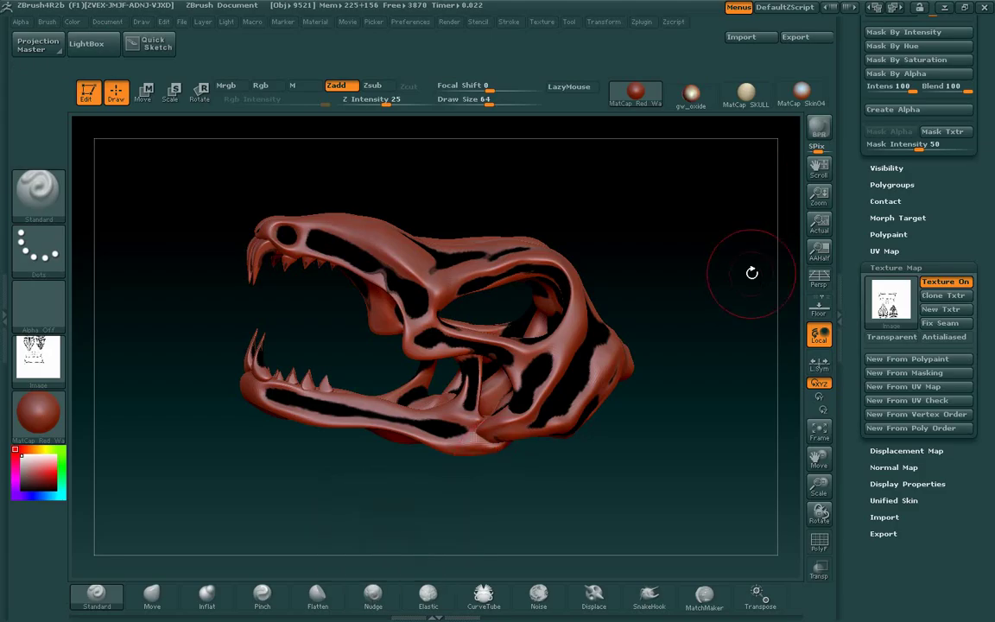
{"action": "left_click_drag", "start_coordinate": [981, 221], "coordinate": [960, 437]}
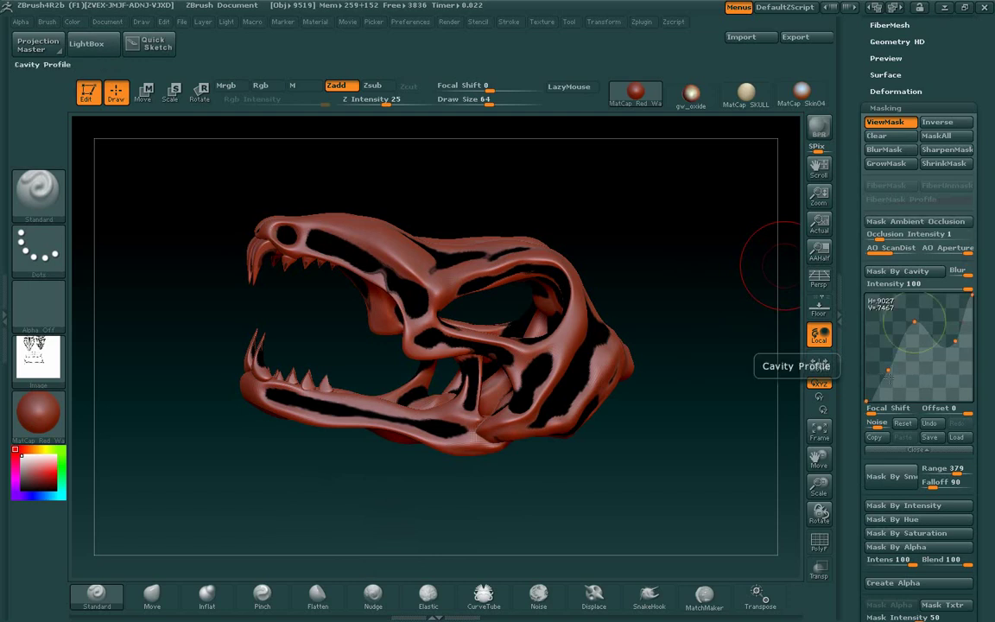
{"action": "scroll", "coordinate": [881, 328], "scroll_direction": "down", "scroll_amount": 5}
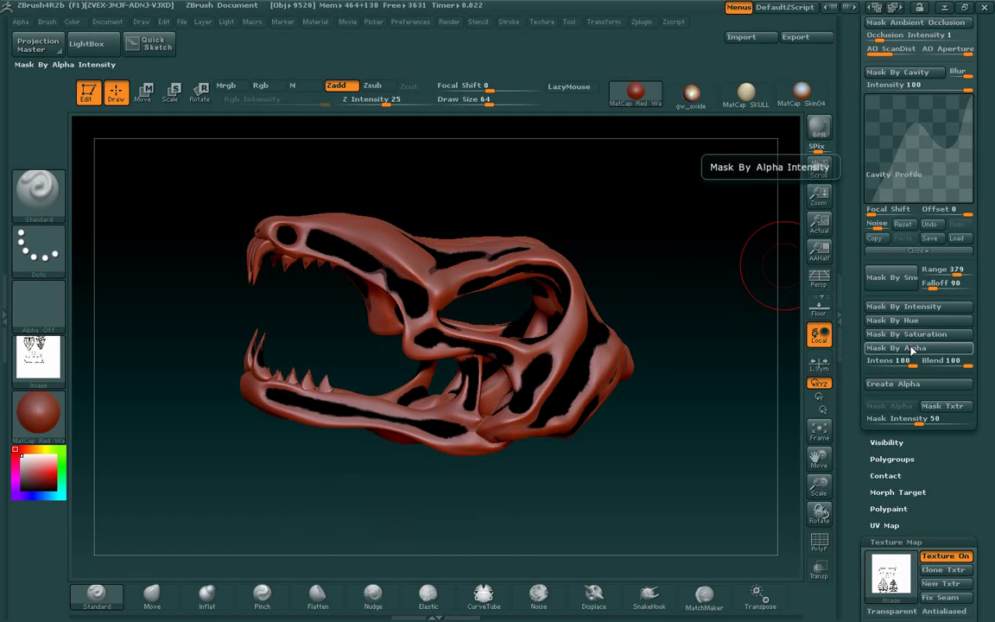
{"action": "left_click_drag", "start_coordinate": [992, 258], "coordinate": [991, 278]}
{"action": "scroll", "coordinate": [990, 276], "scroll_direction": "up", "scroll_amount": 2}
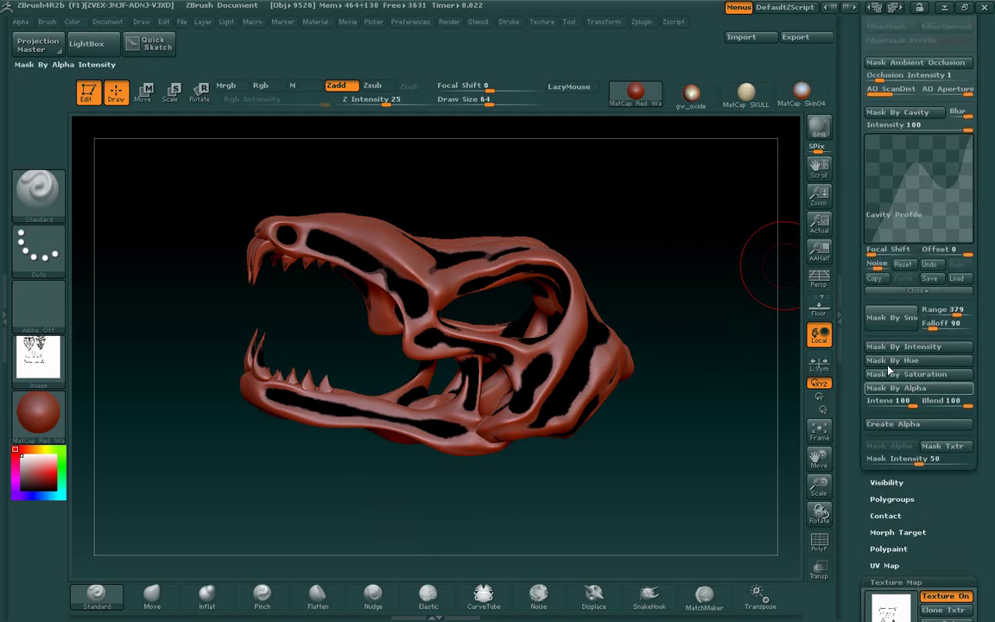
{"action": "scroll", "coordinate": [983, 299], "scroll_direction": "up", "scroll_amount": 6}
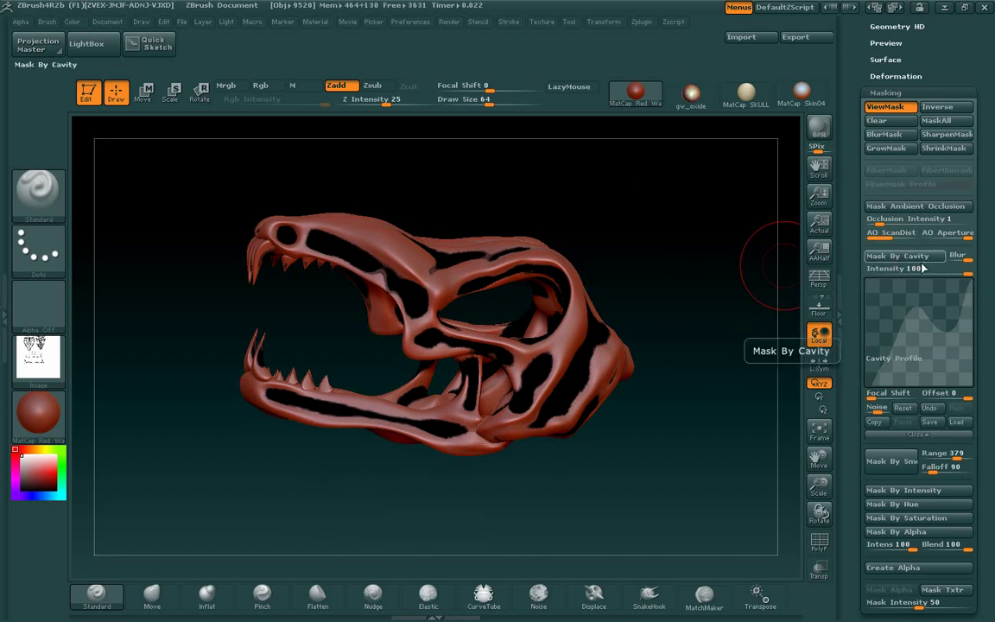
{"action": "left_click", "coordinate": [892, 466]}
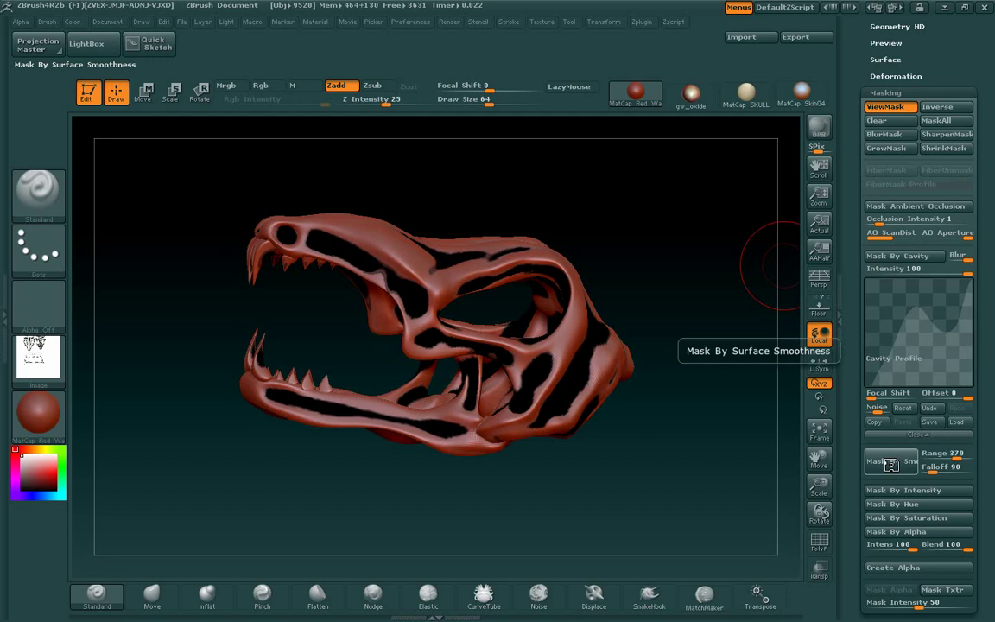